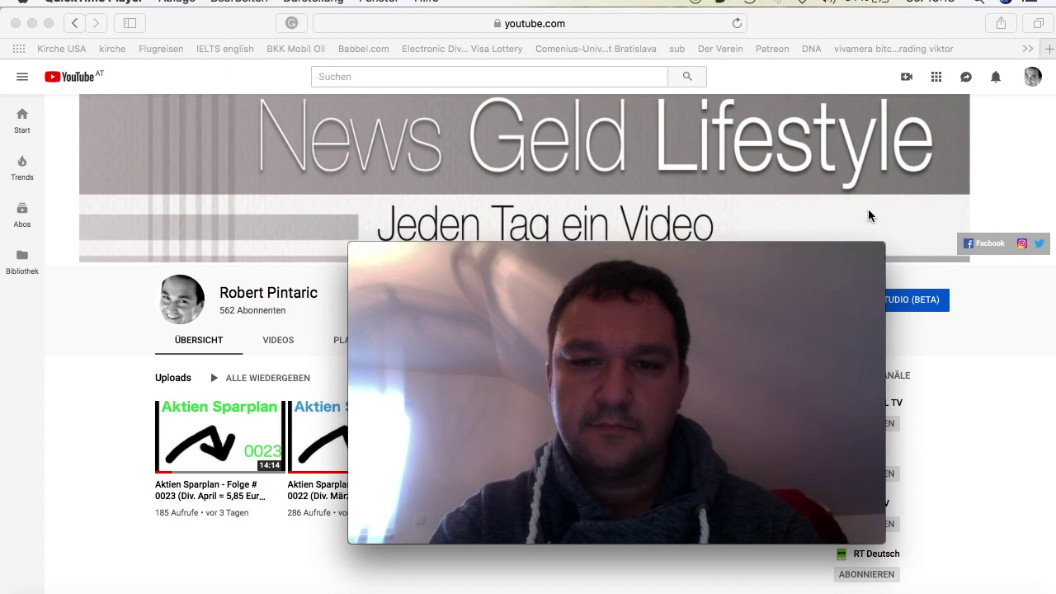
Move the webcam preview to the top-left, enlarge it to nearly full screen, then shift it down
drag(785, 249, 534, 73)
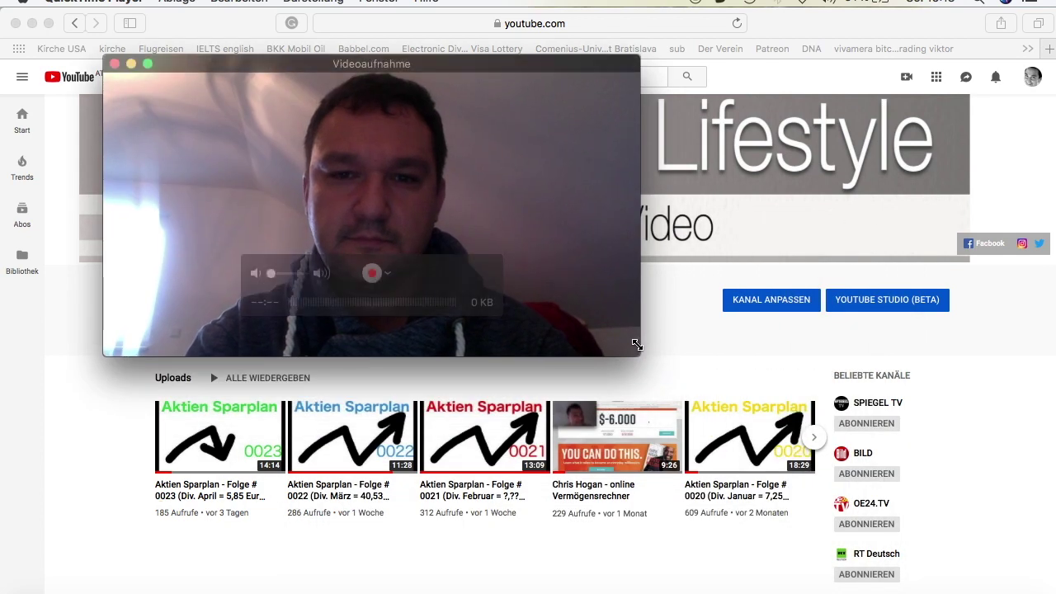
drag(637, 354, 1014, 546)
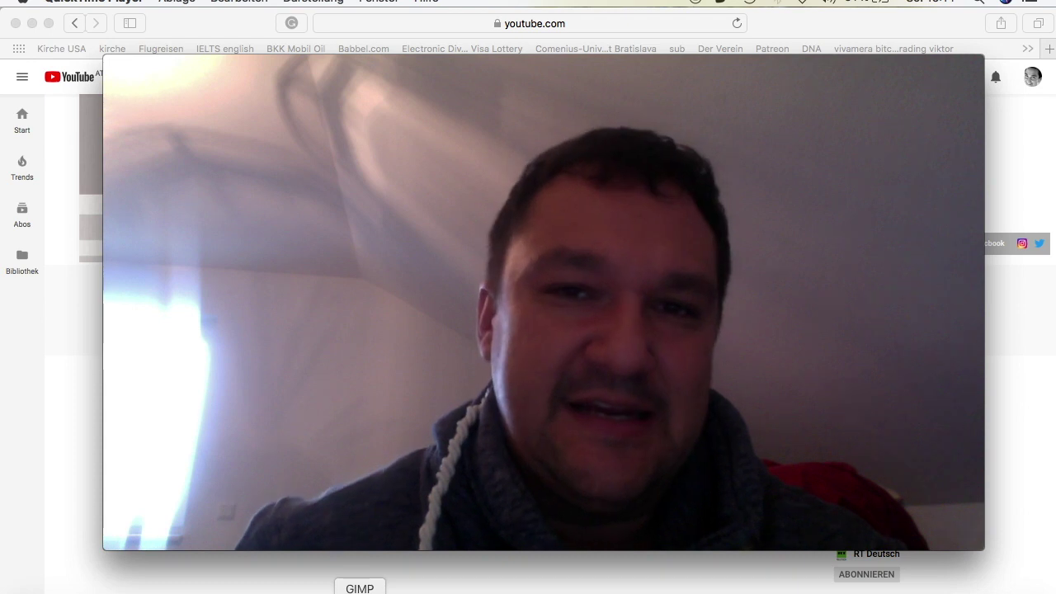
drag(683, 71, 688, 271)
Shrink the webcam preview to reveal the channel page and park it at the lower centre
drag(820, 275, 730, 18)
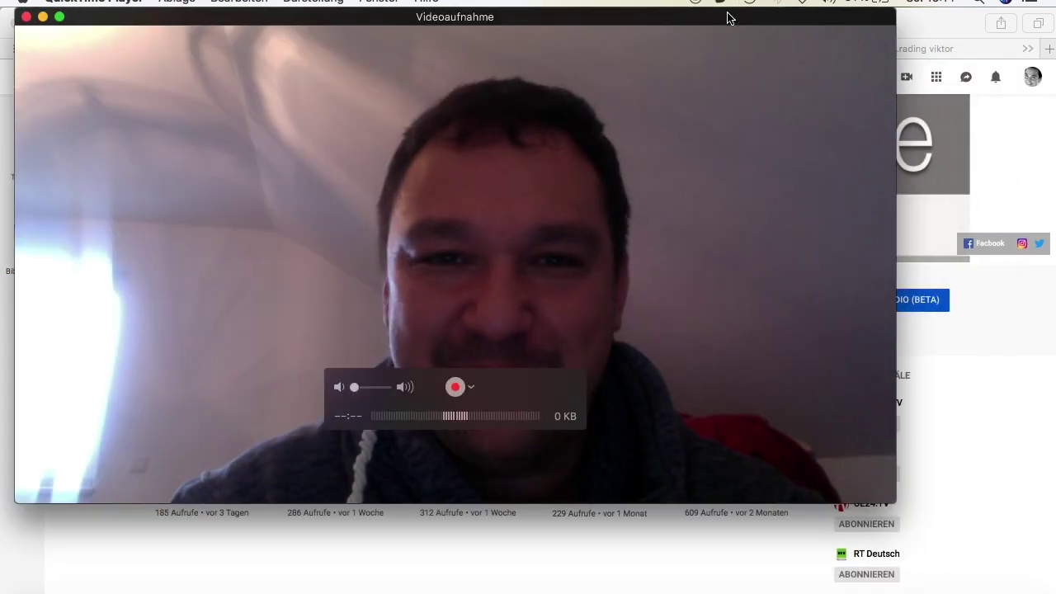
drag(892, 499, 437, 64)
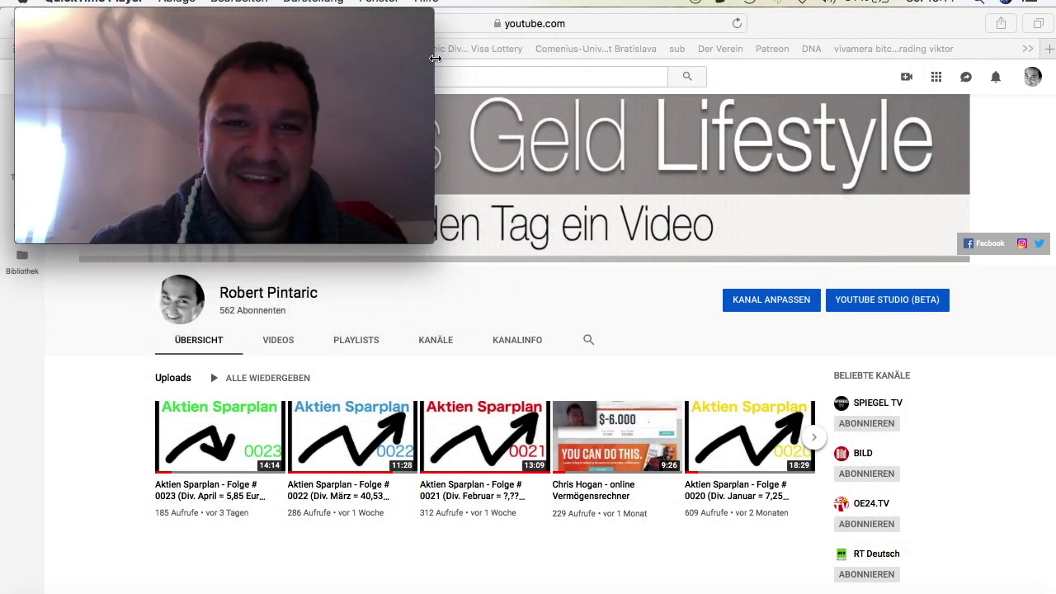
drag(396, 12, 697, 335)
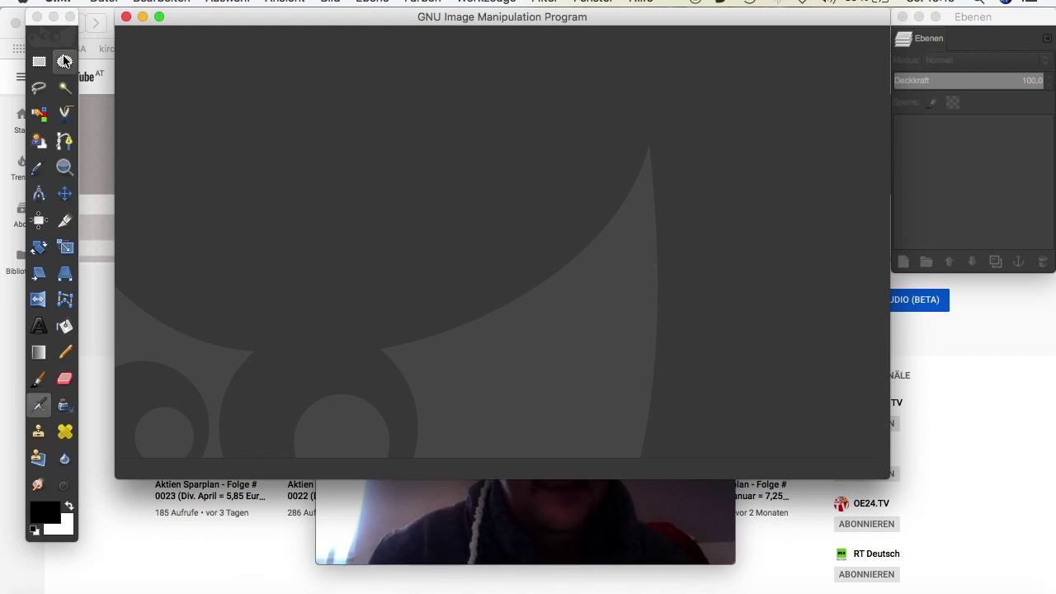
Cancel out of the Open Image browser and start a new image via Datei > Neu
click(105, 2)
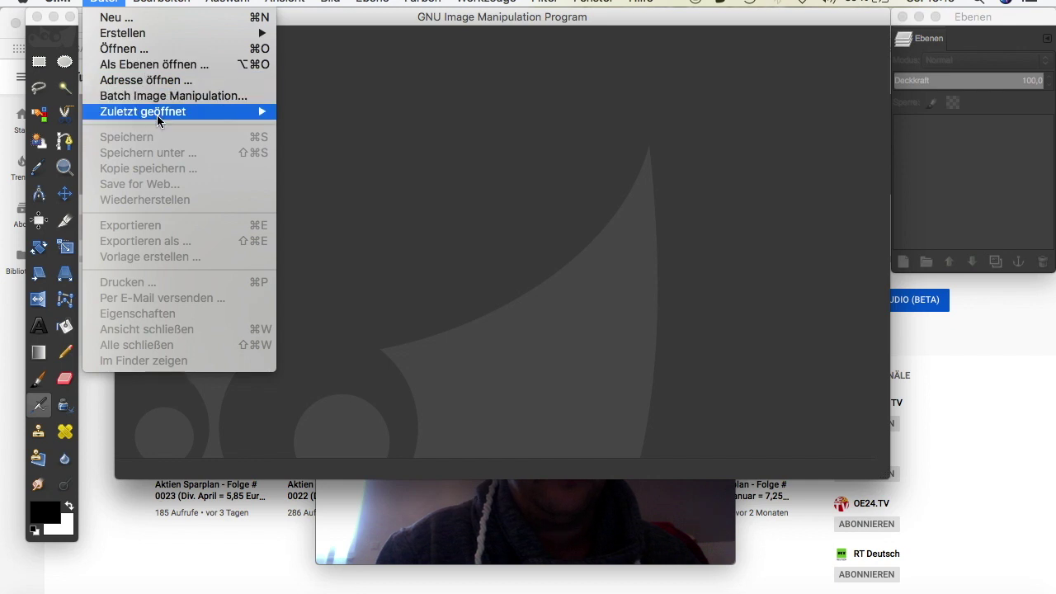
click(139, 49)
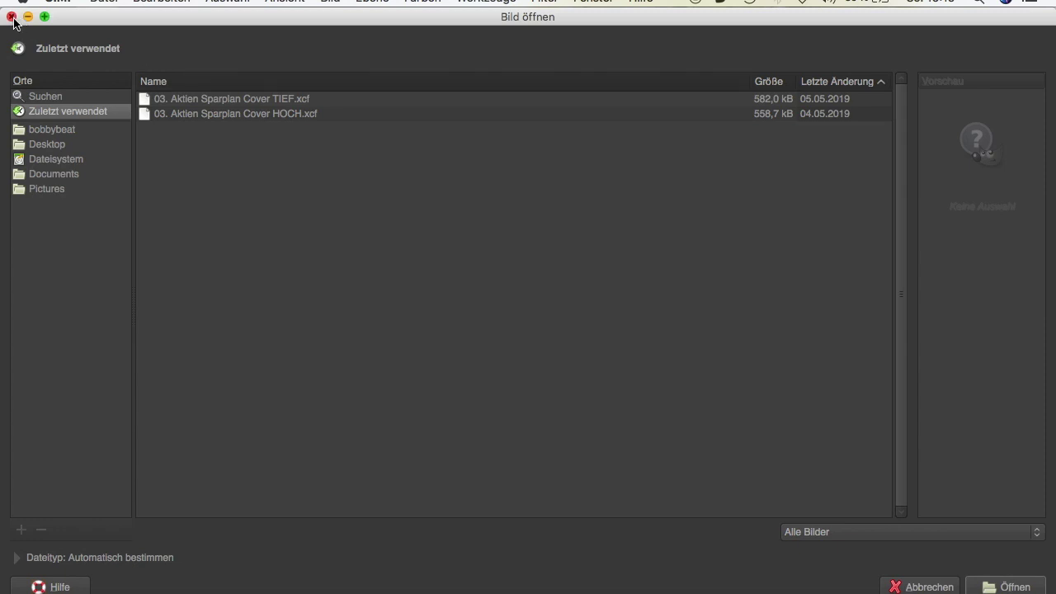
click(922, 586)
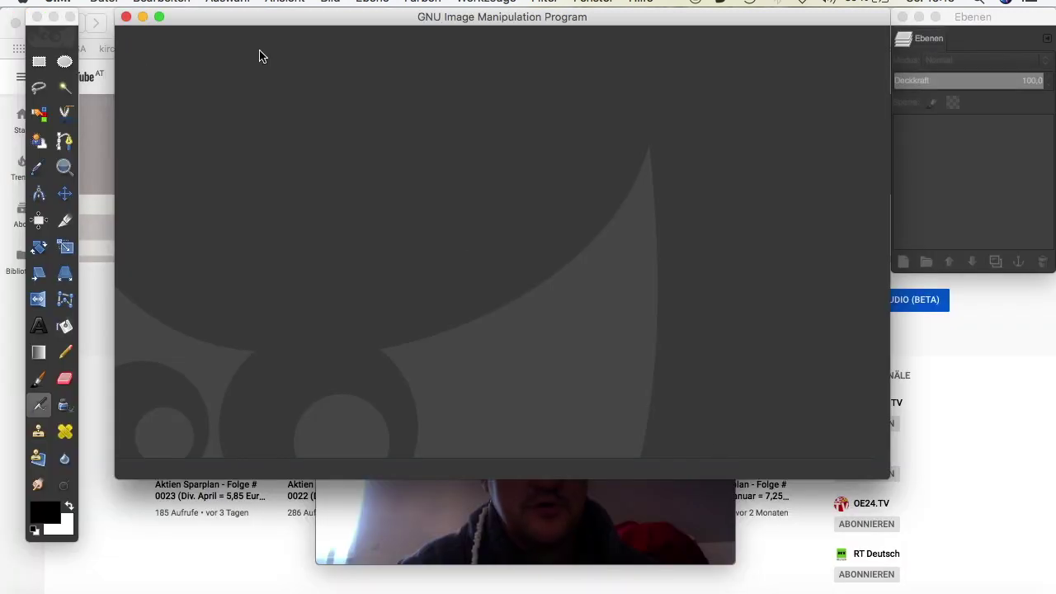
click(114, 4)
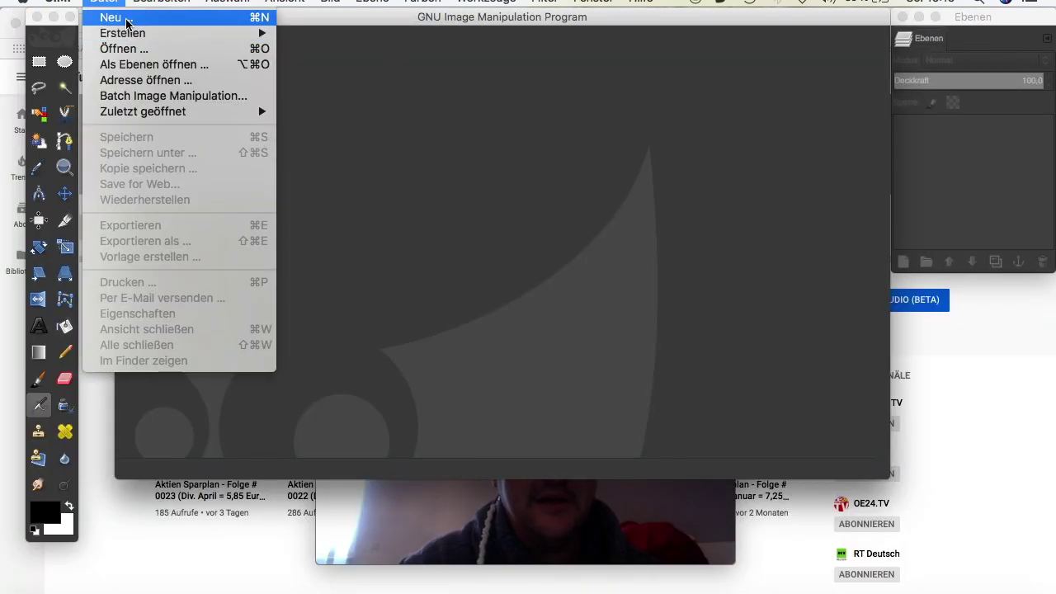
click(125, 16)
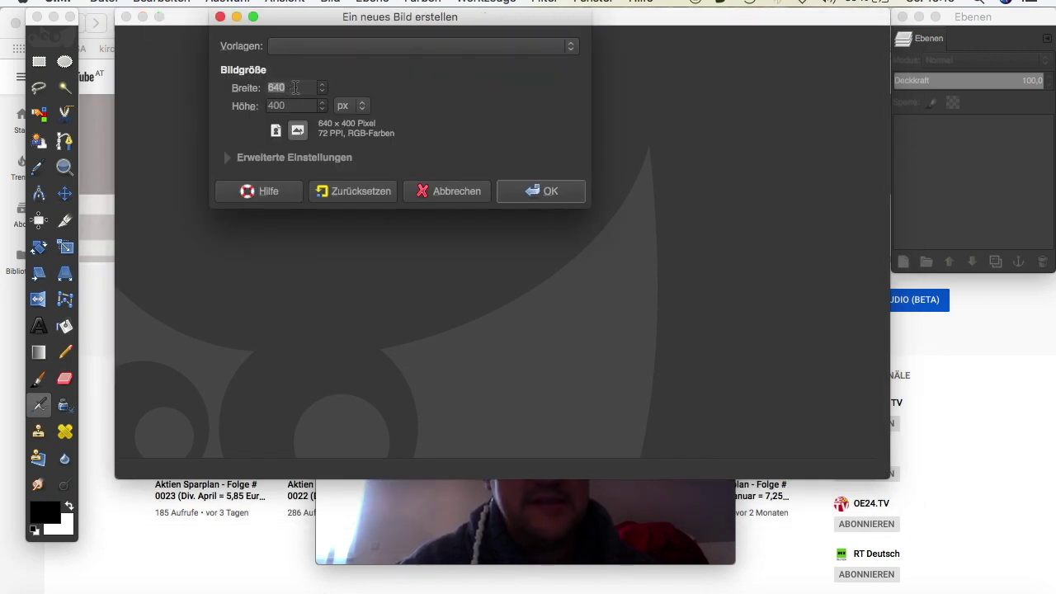
Keep the new image's size unit as px and move the webcam preview out of the way
click(338, 104)
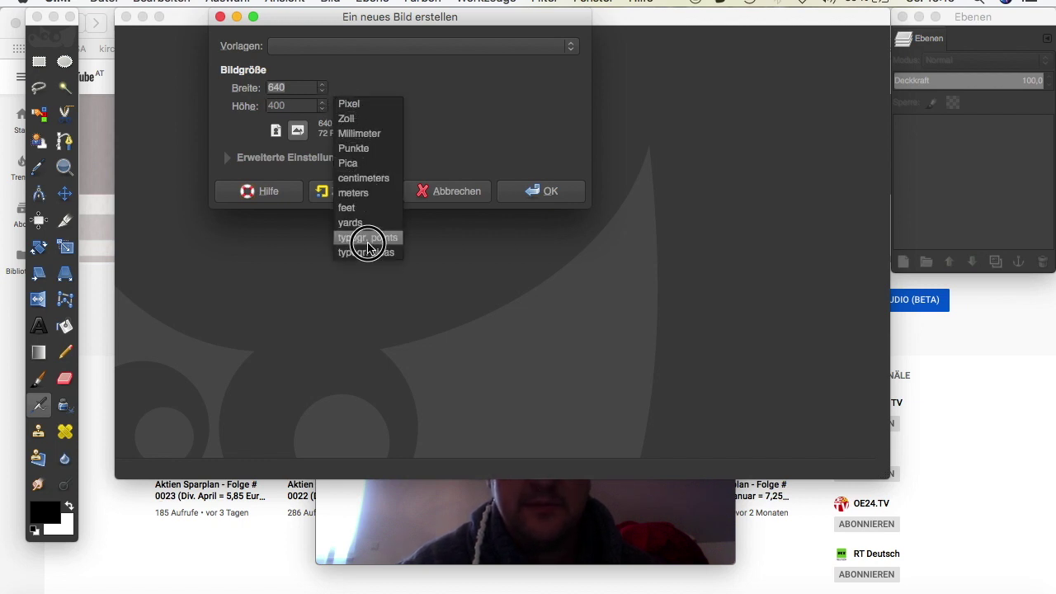
click(365, 91)
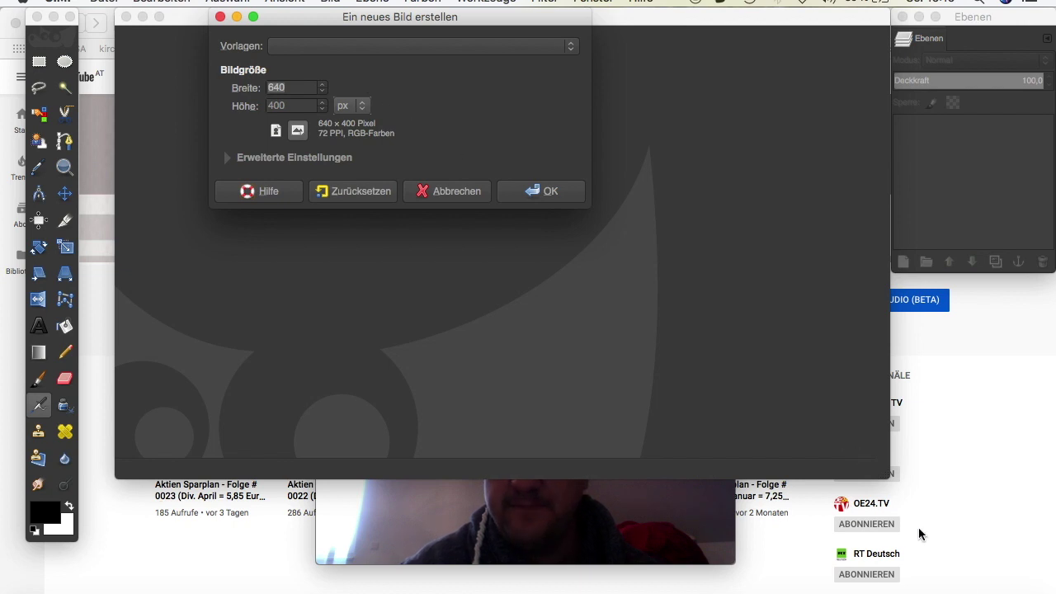
click(702, 497)
mouse_move(525, 445)
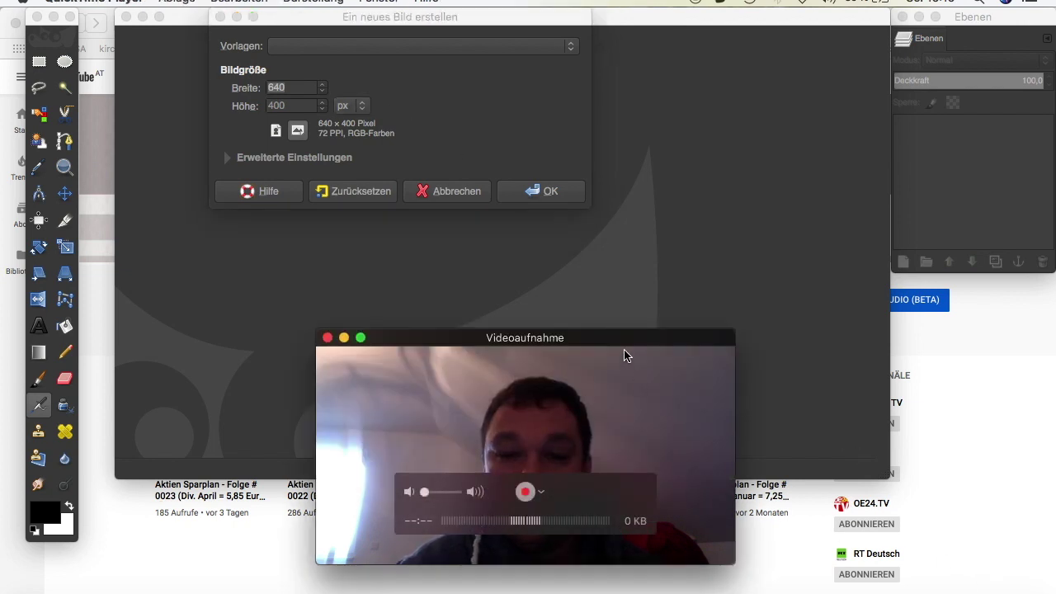
drag(639, 337, 947, 378)
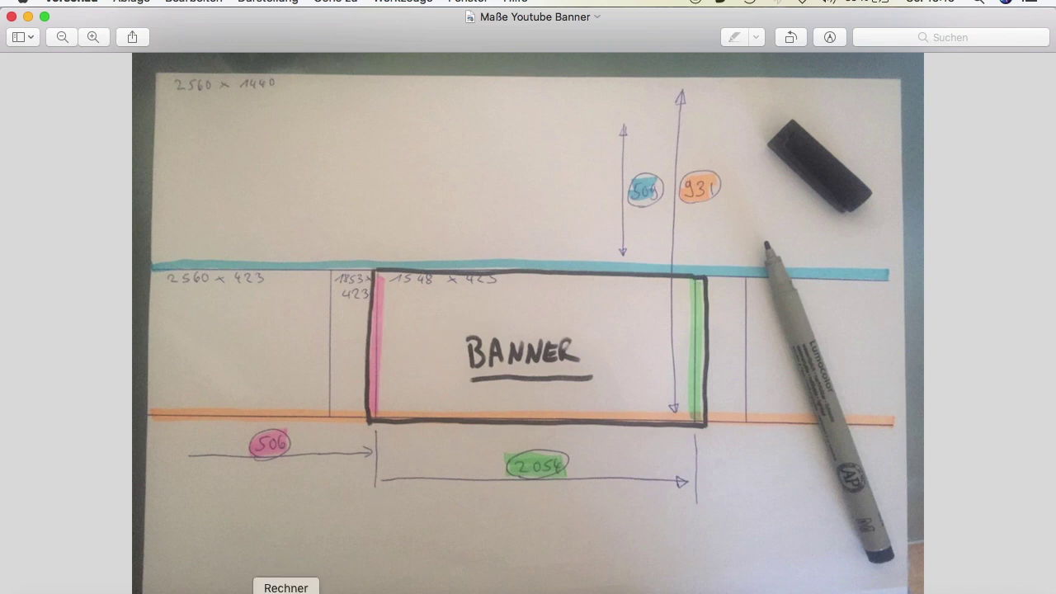
Calculate 423 ÷ 2 = 211,5 in Calculator and move it off the sketch
click(285, 591)
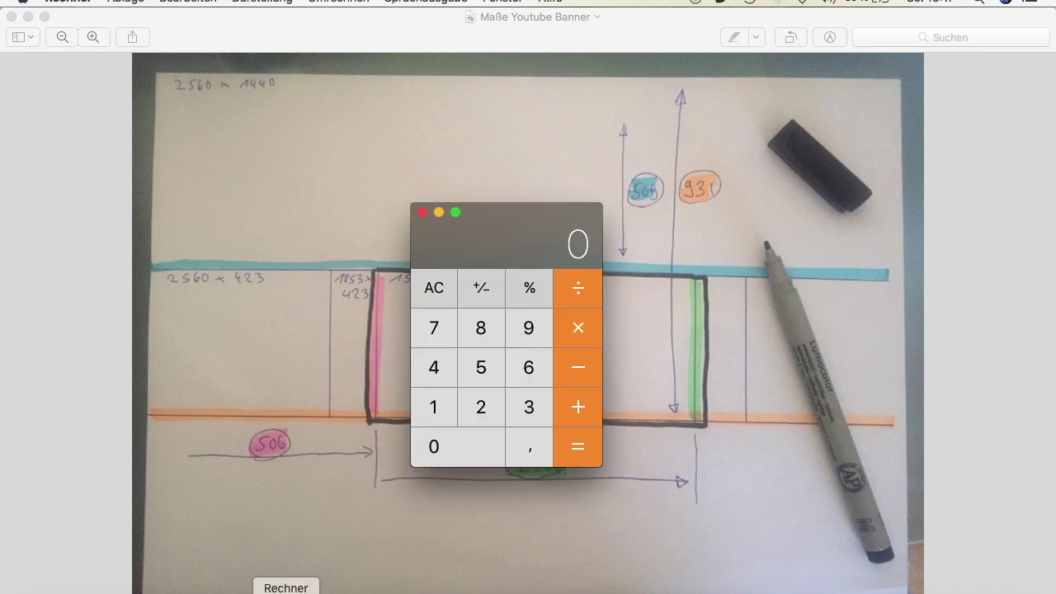
click(487, 407)
click(528, 407)
click(575, 290)
click(490, 400)
click(558, 435)
drag(487, 257, 175, 348)
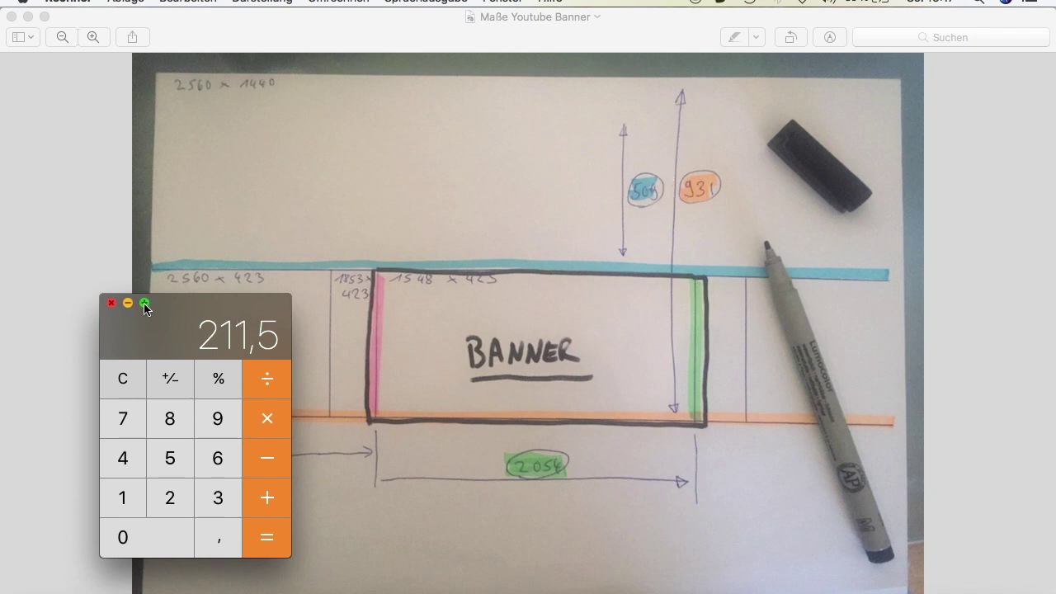
Clear and close Calculator, then return to GIMP's new-image settings
click(123, 381)
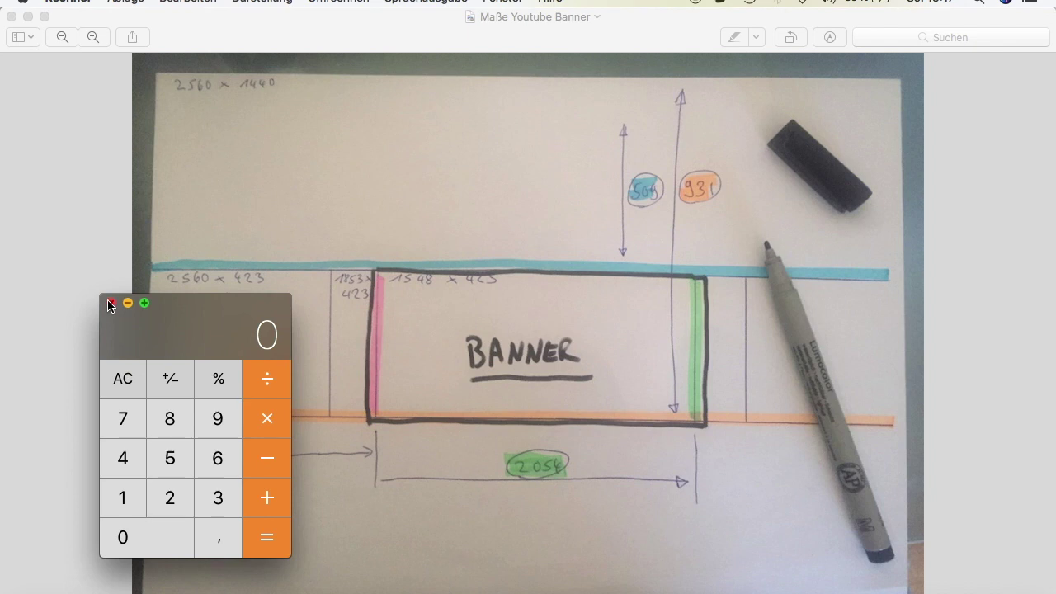
click(111, 302)
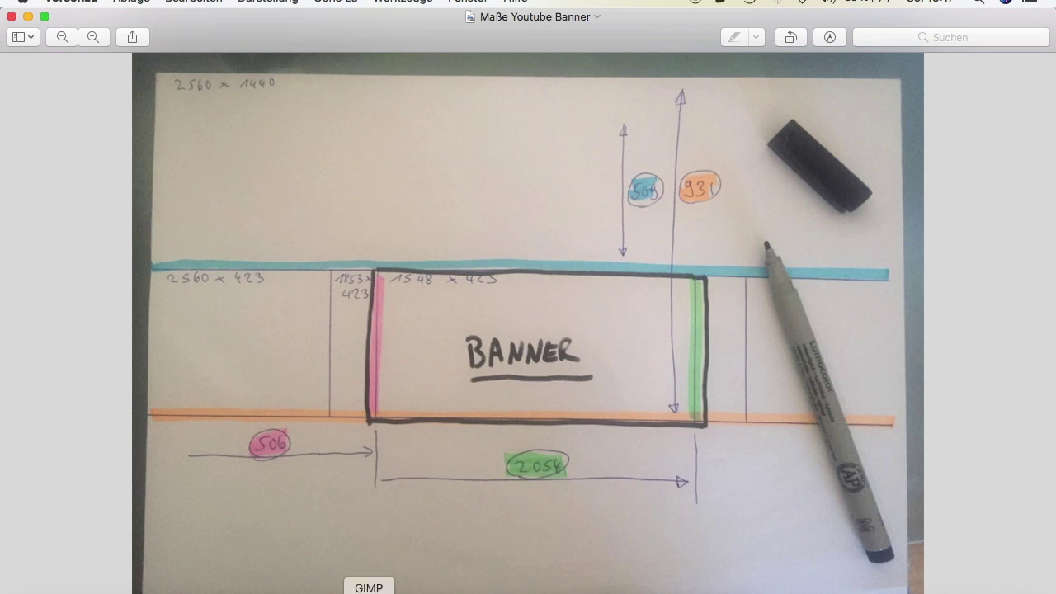
click(368, 590)
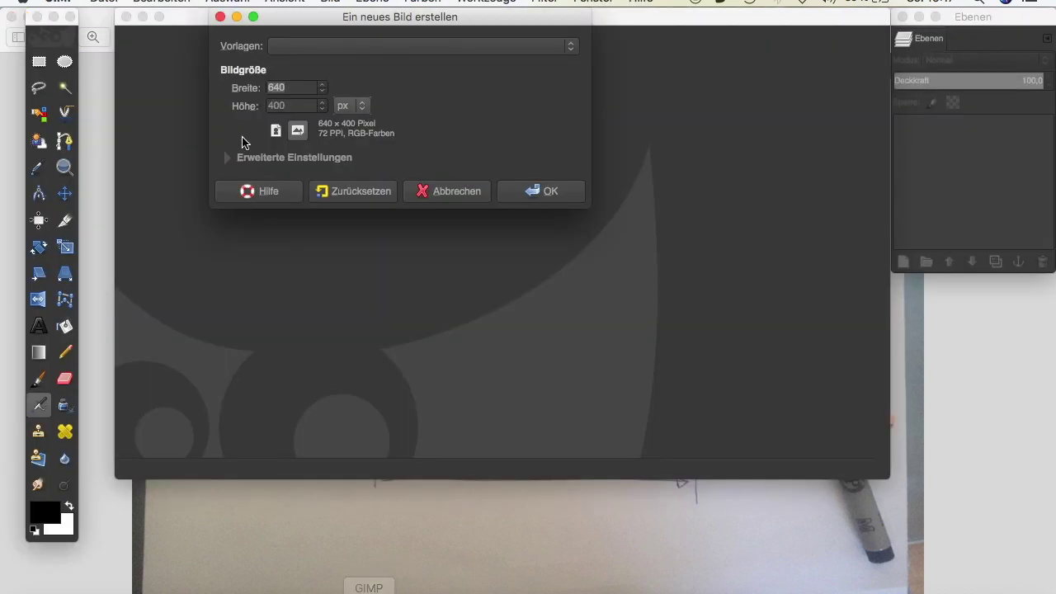
Create a 2560 × 1440 pixel image, then bring the banner sketch back into view
drag(299, 88, 262, 90)
text(2560)
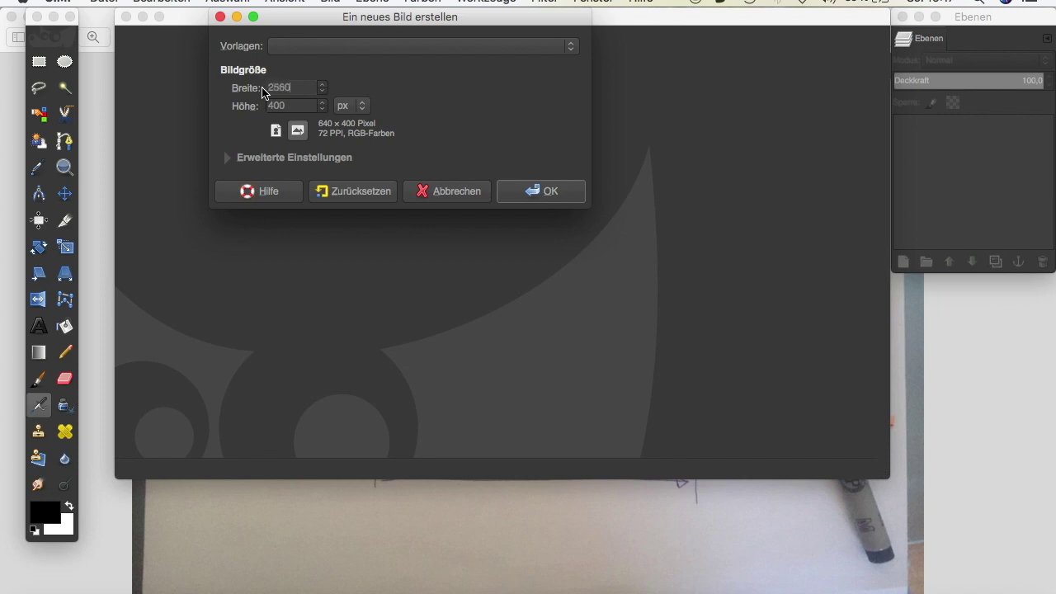
drag(289, 104, 261, 107)
text(1440)
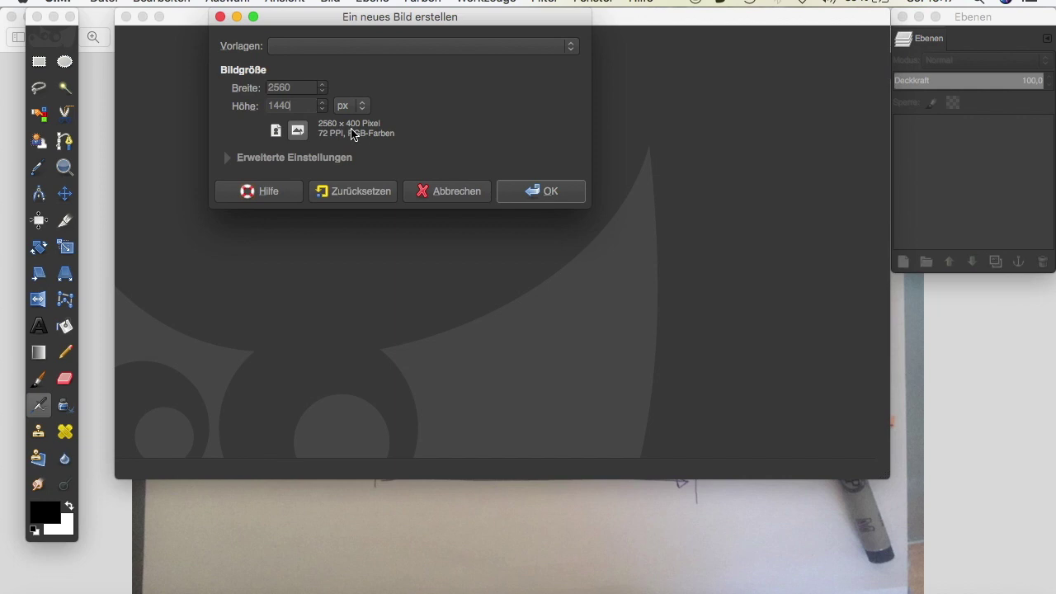
click(537, 192)
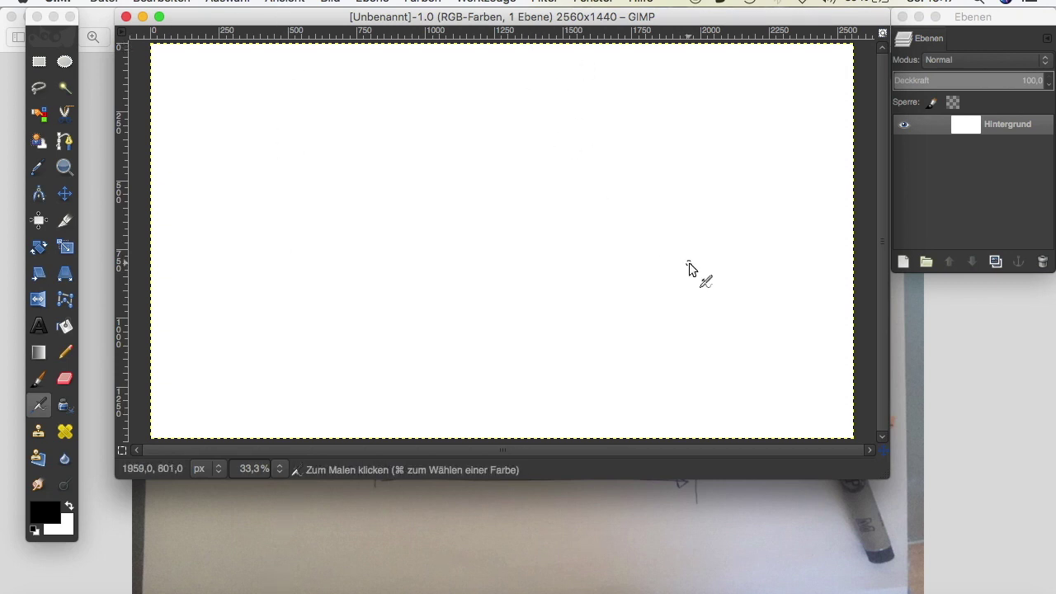
click(642, 497)
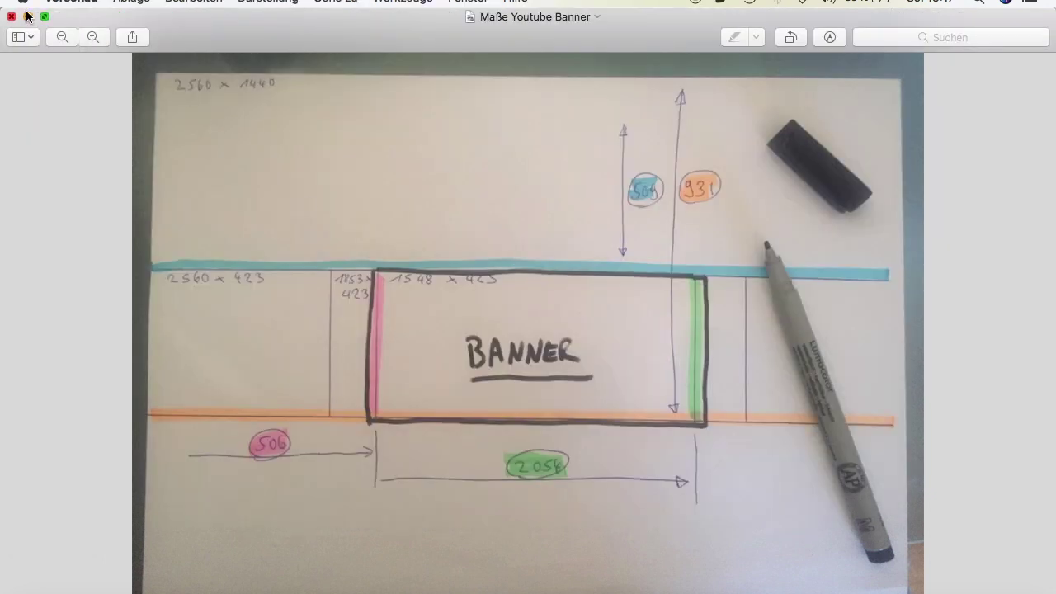
Minimise the banner sketch and tuck a smaller webcam preview into the bottom-right corner
click(28, 16)
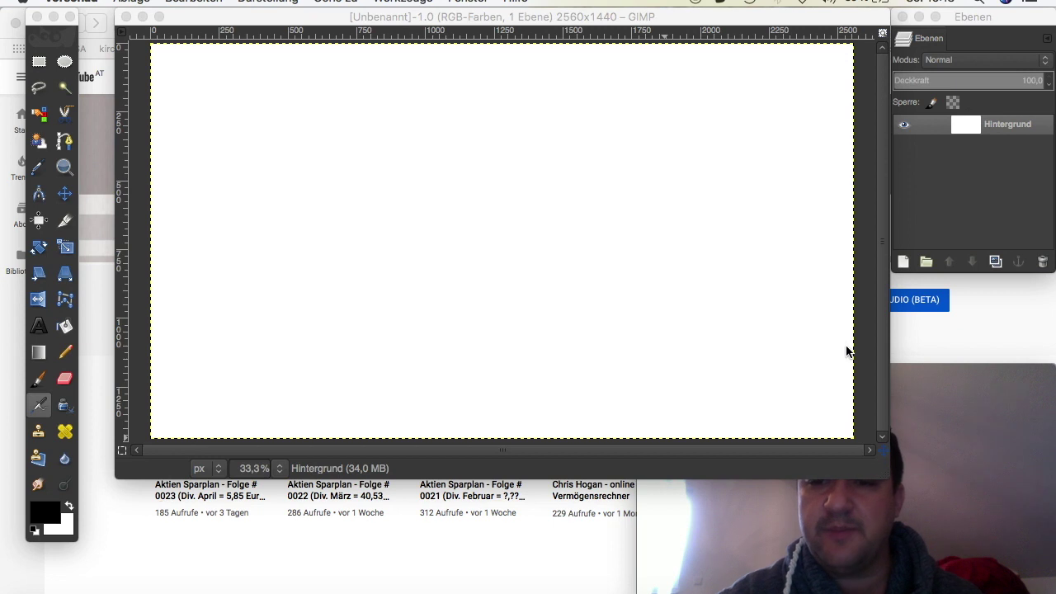
drag(916, 401, 806, 320)
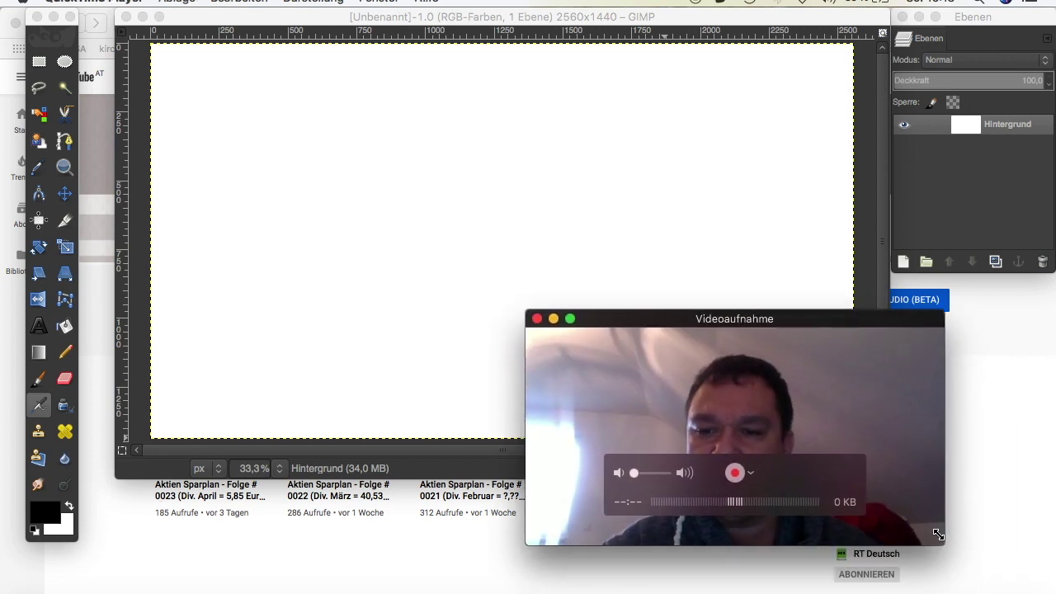
drag(944, 545, 877, 506)
drag(774, 320, 951, 418)
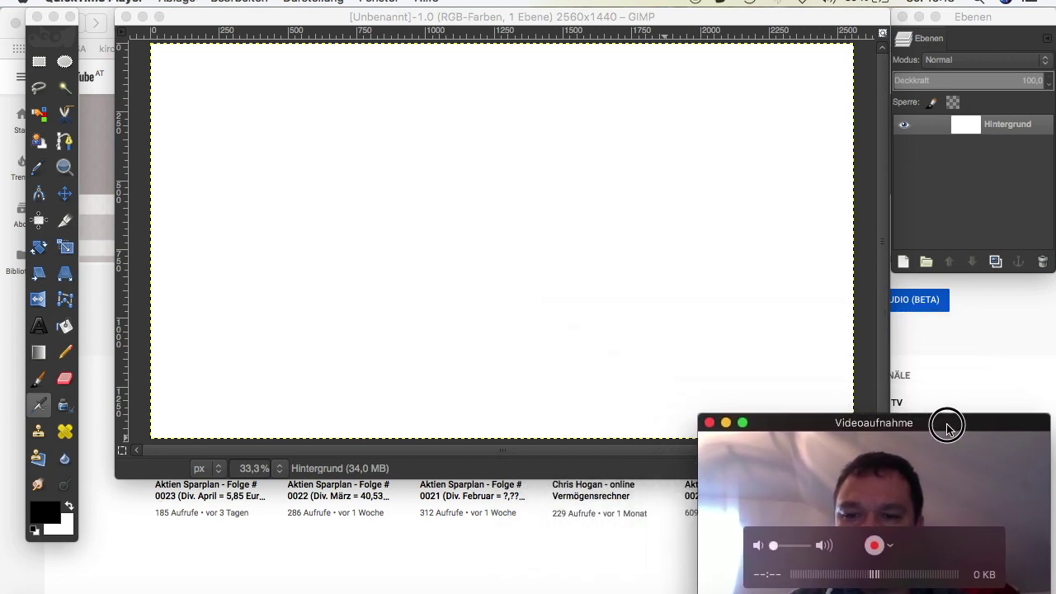
Shift GIMP's image window and toolbox slightly to the left
drag(427, 20, 385, 20)
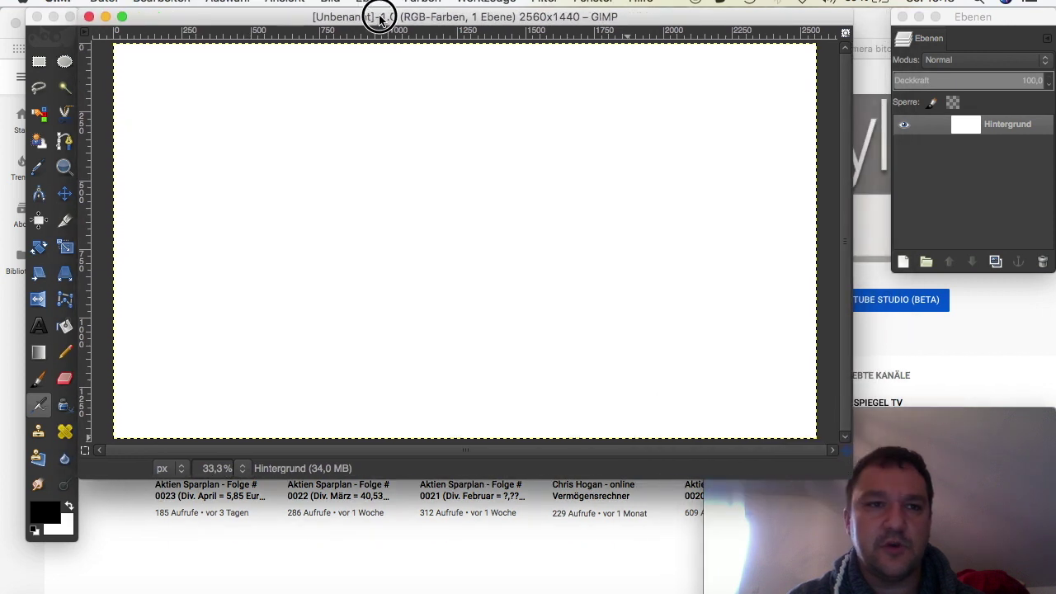
drag(45, 14, 38, 14)
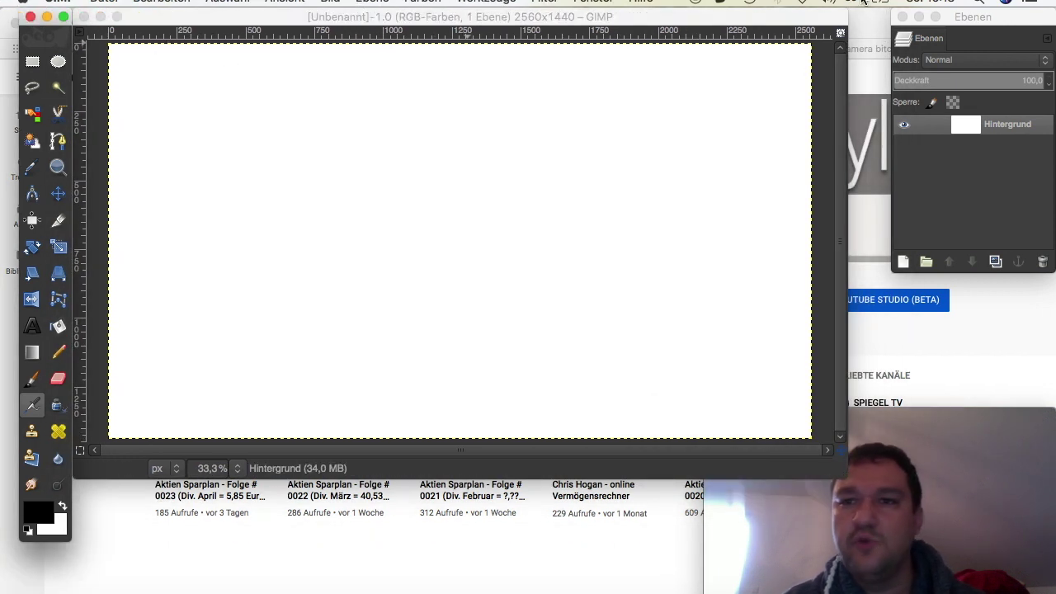
click(931, 3)
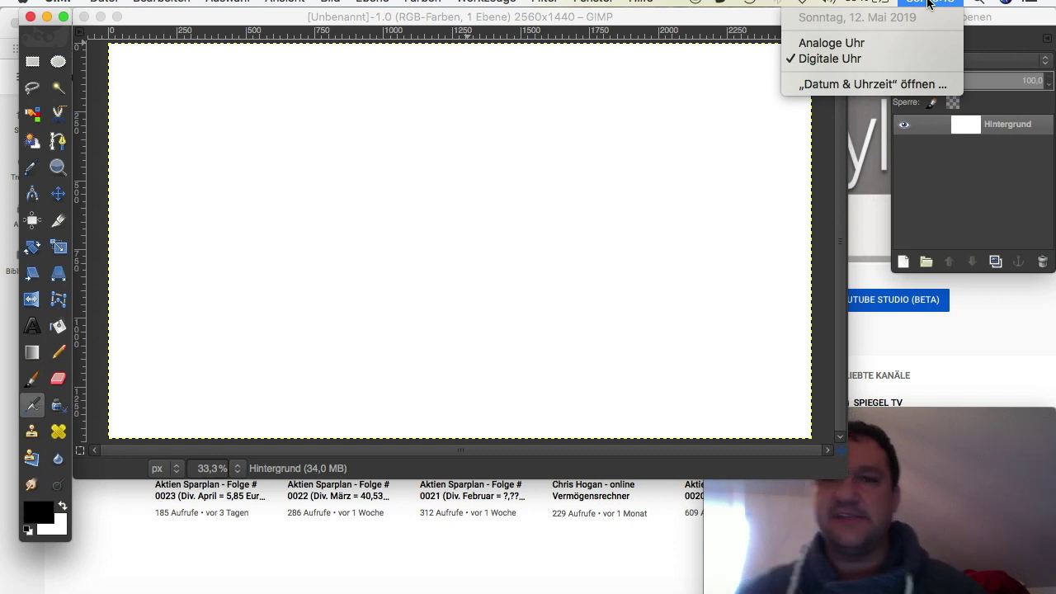
click(337, 5)
mouse_move(356, 247)
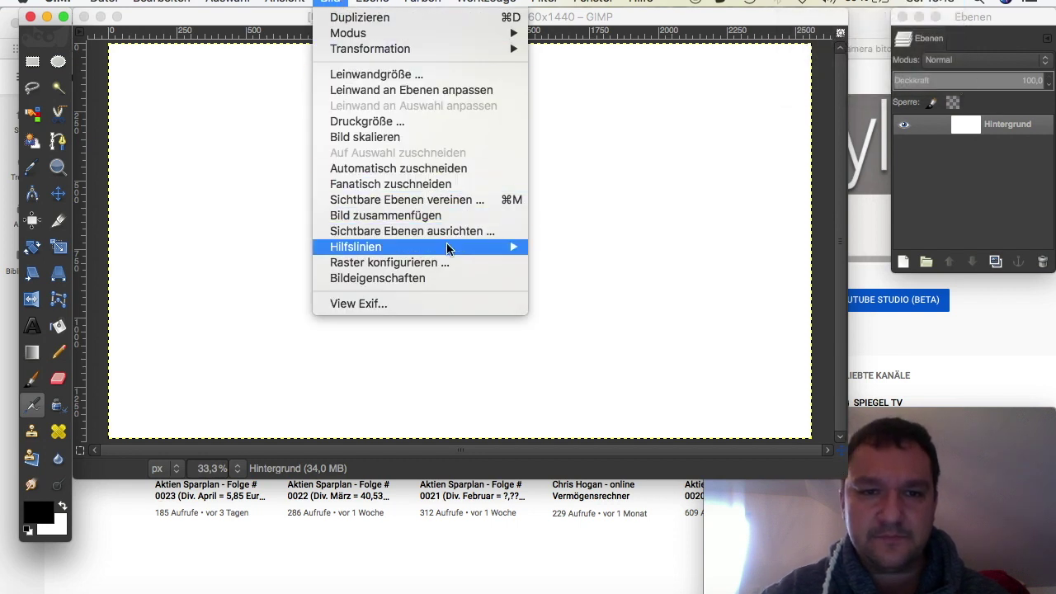
Add a horizontal guide at 509 px, then check the banner sketch and minimise it
click(600, 282)
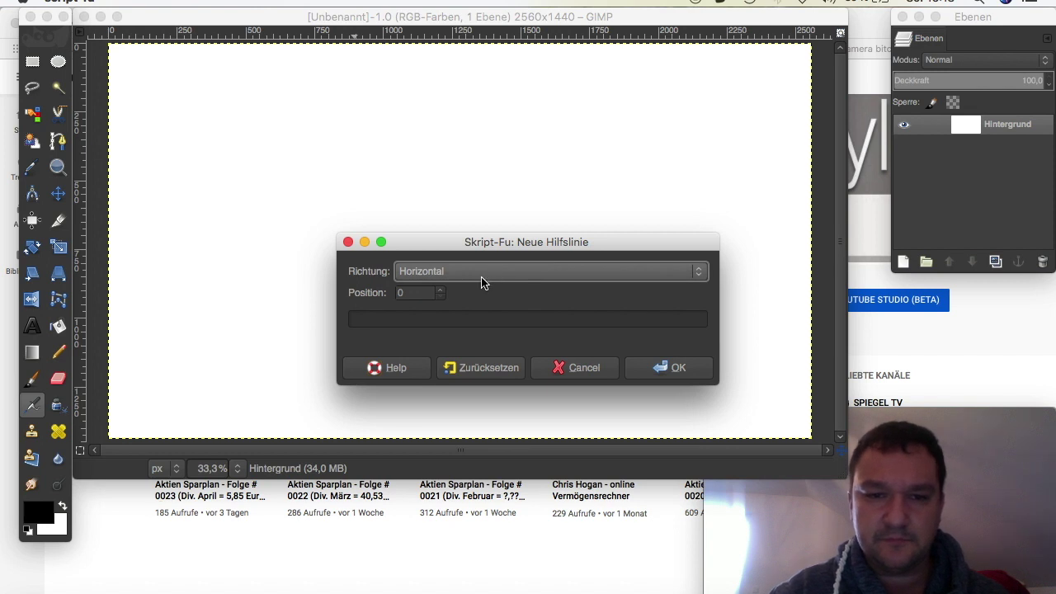
double_click(401, 292)
text(509)
click(660, 372)
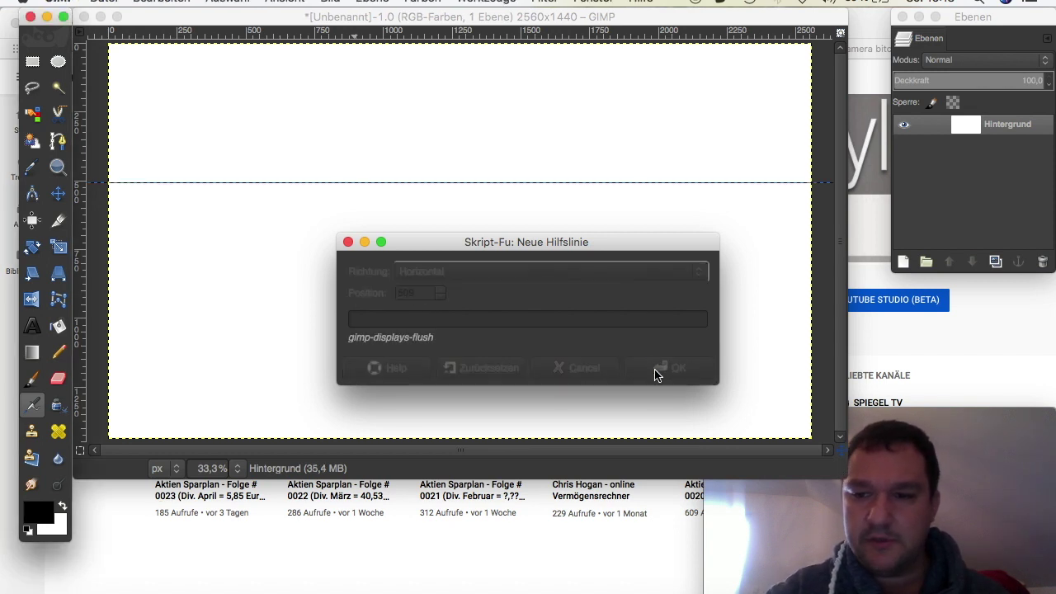
click(961, 587)
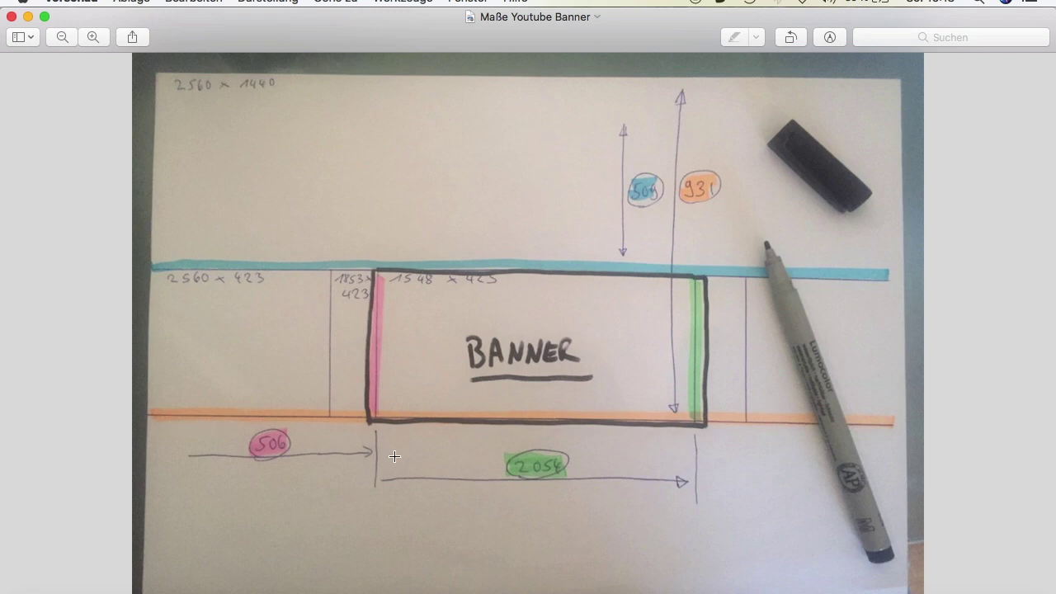
click(28, 16)
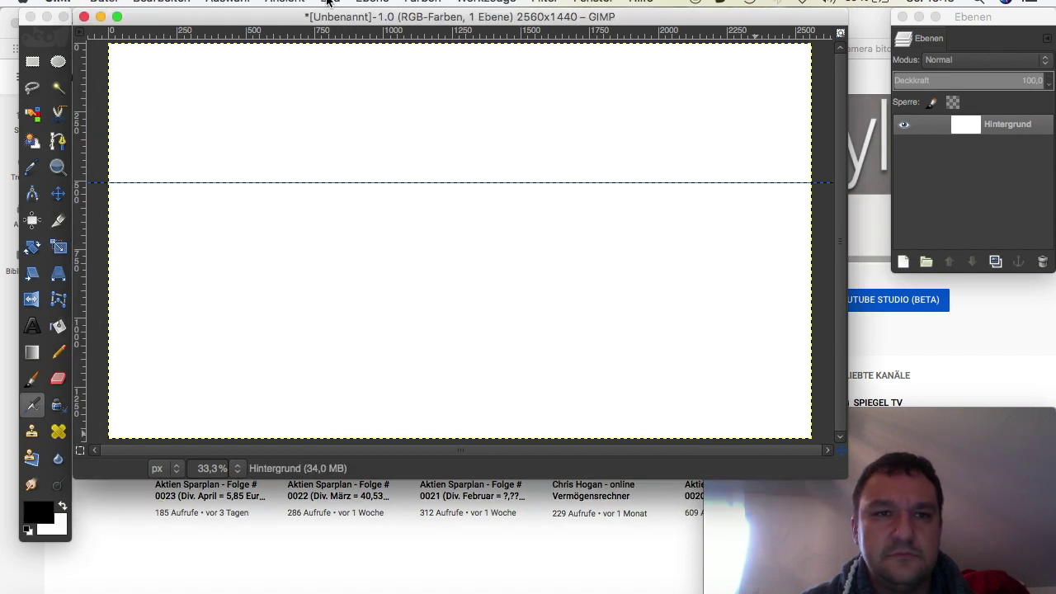
Add a second horizontal guide at 931 px via Bild > Hilfslinien > Neue Hilfslinie
click(327, 2)
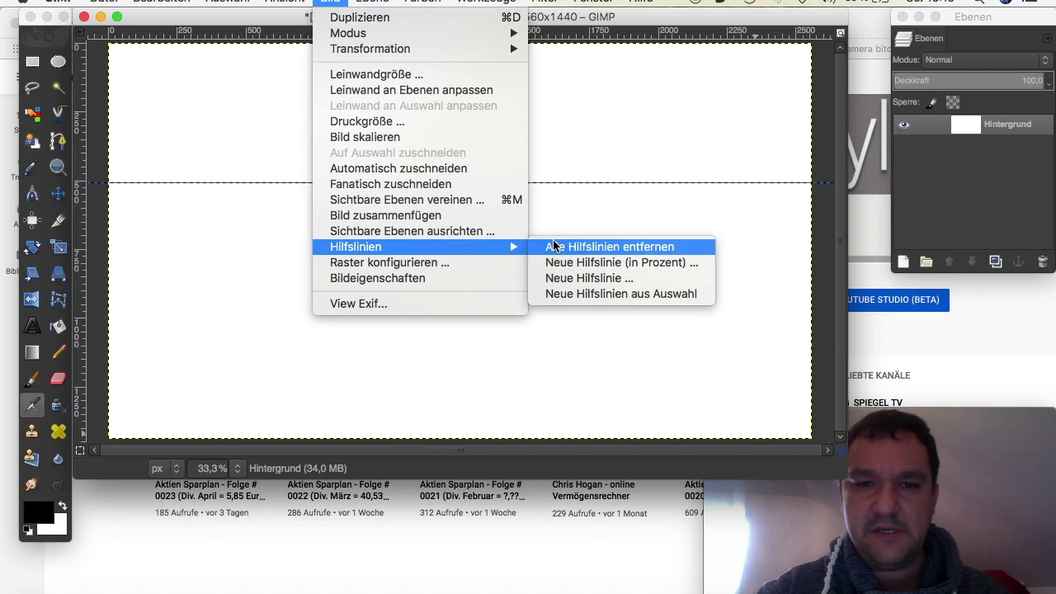
click(586, 278)
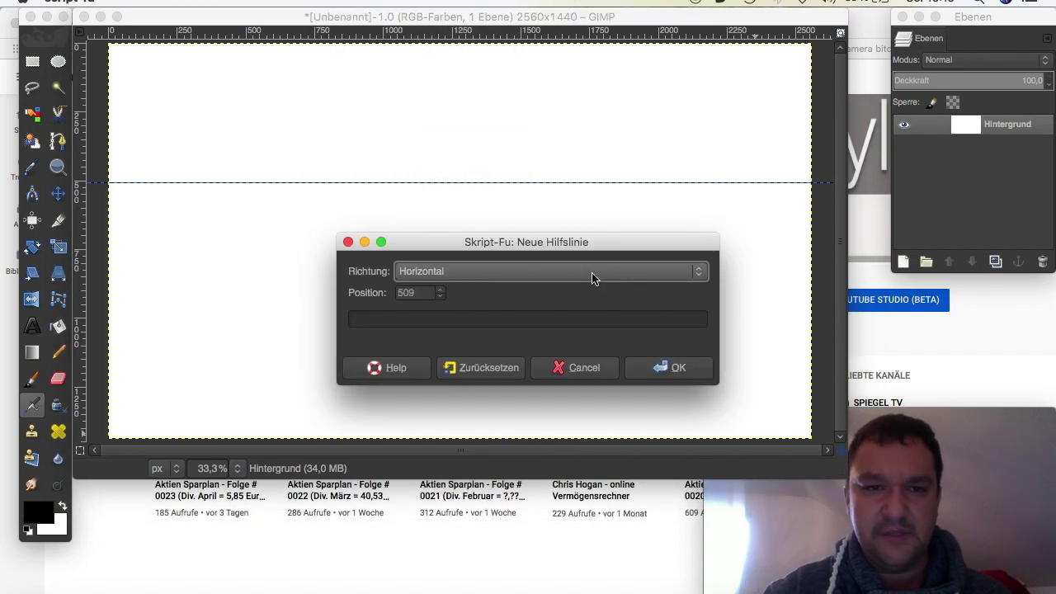
key(Tab)
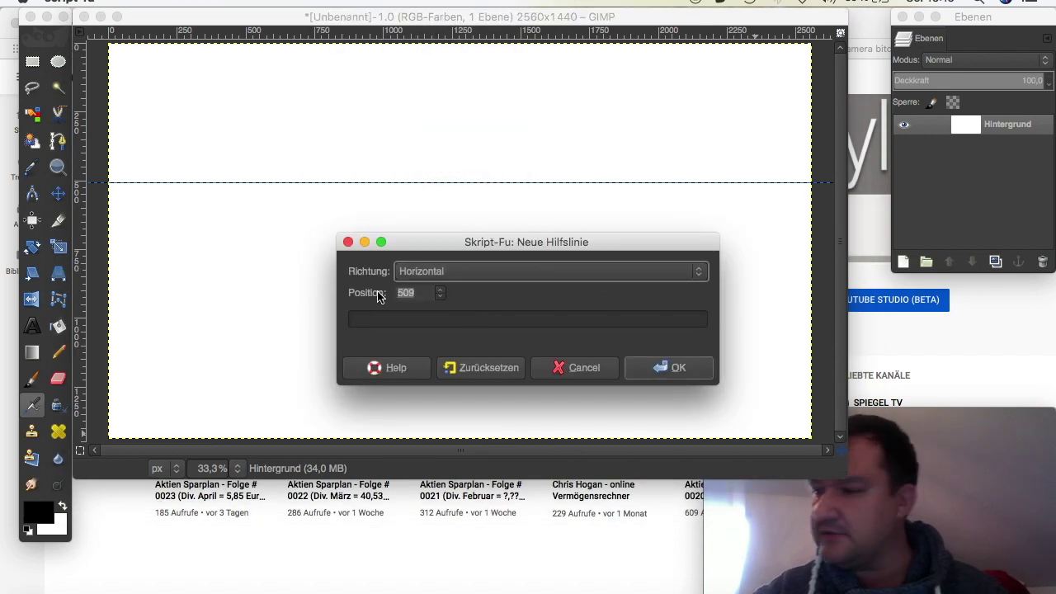
text(931)
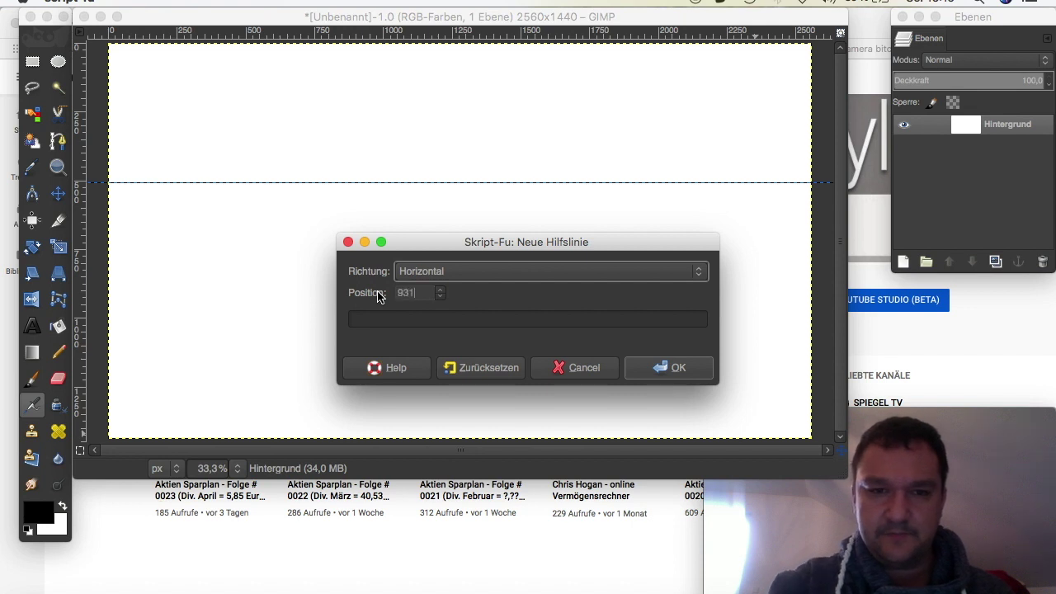
click(670, 370)
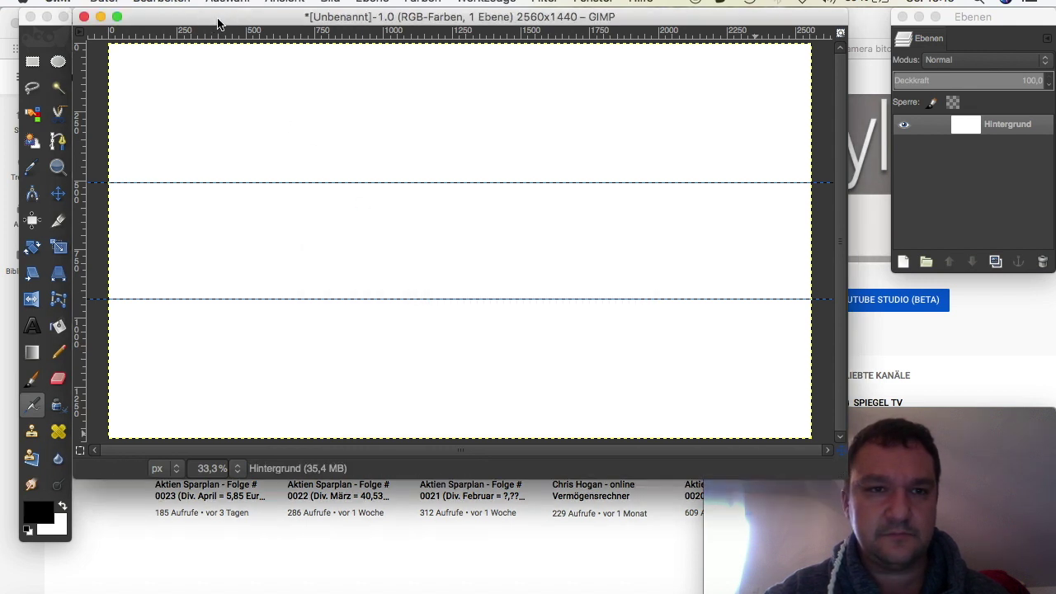
Open another Neue Hilfslinie dialog and show its guide-direction choices
click(332, 2)
mouse_move(356, 247)
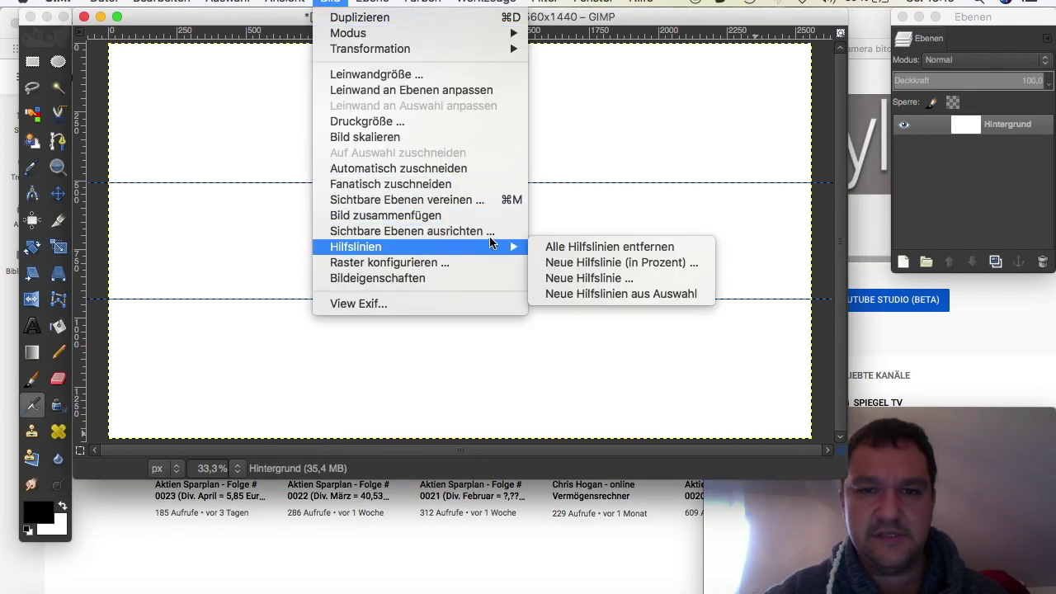
click(591, 281)
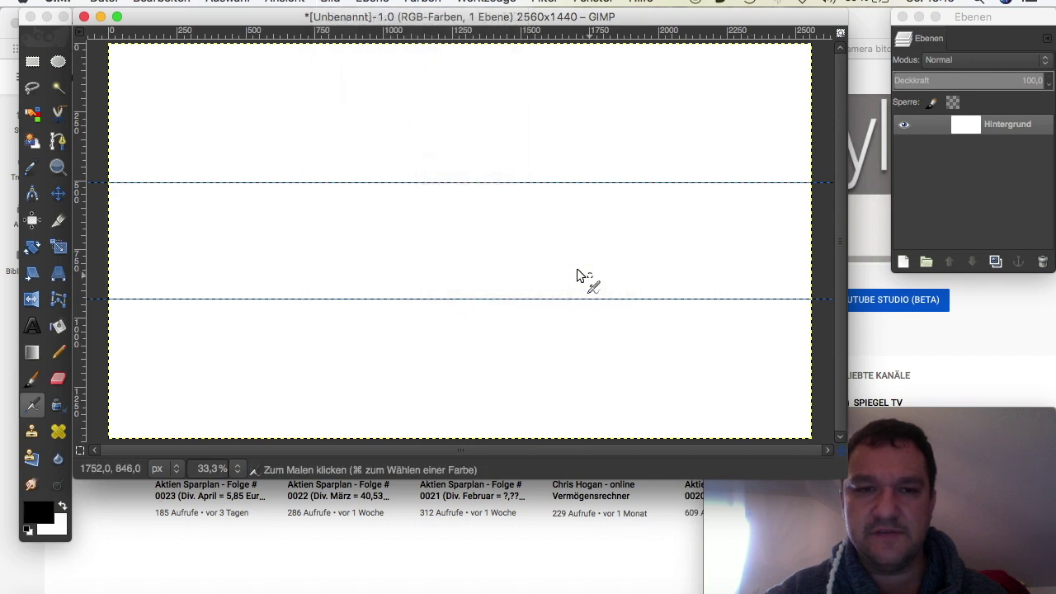
click(400, 295)
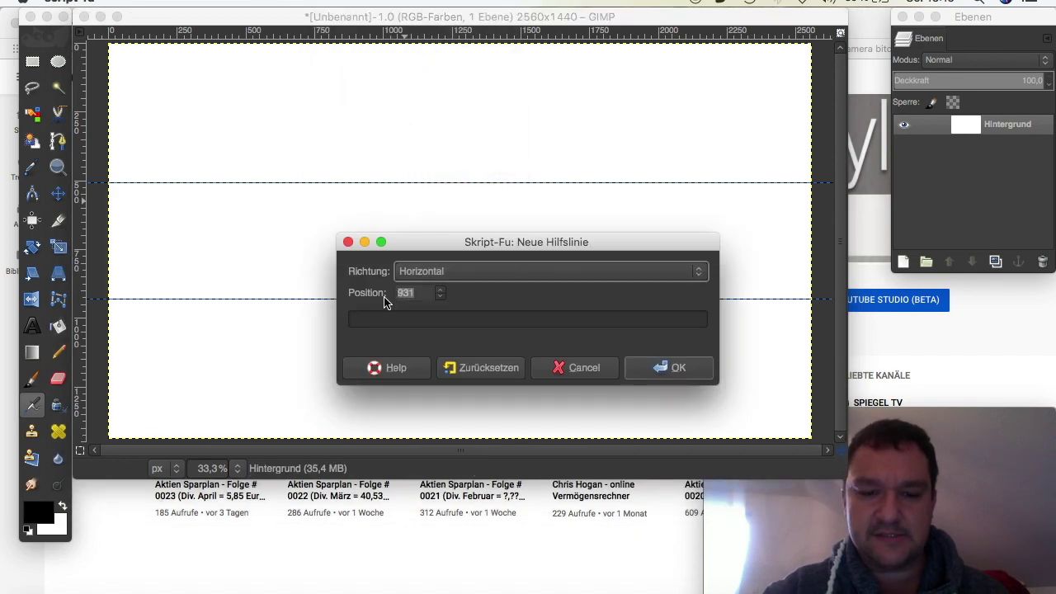
text(506)
click(419, 271)
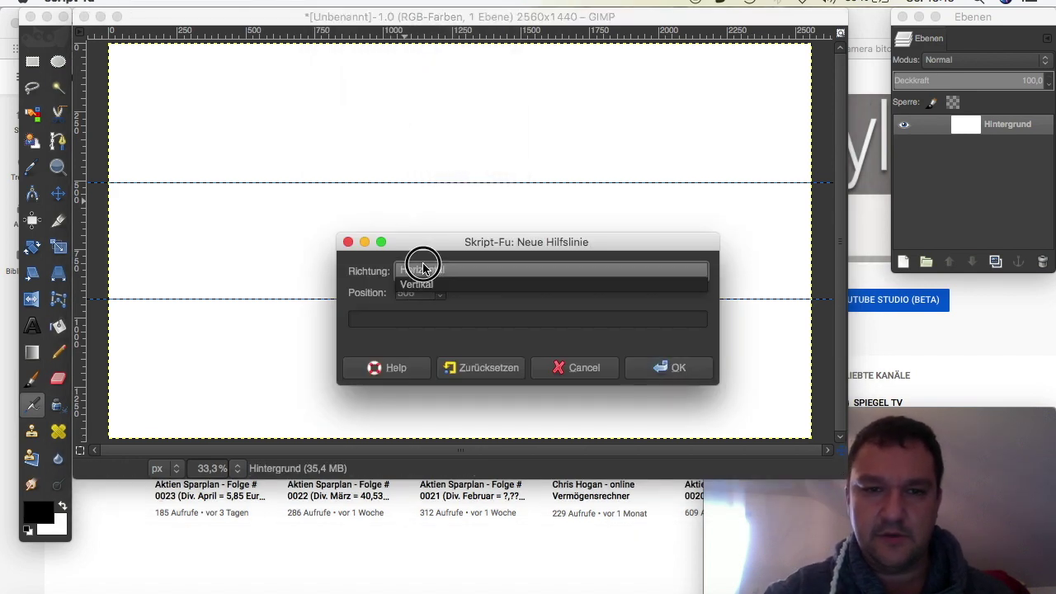
Add vertical guides at 506 px and 2054 px to box in the central banner area
click(426, 274)
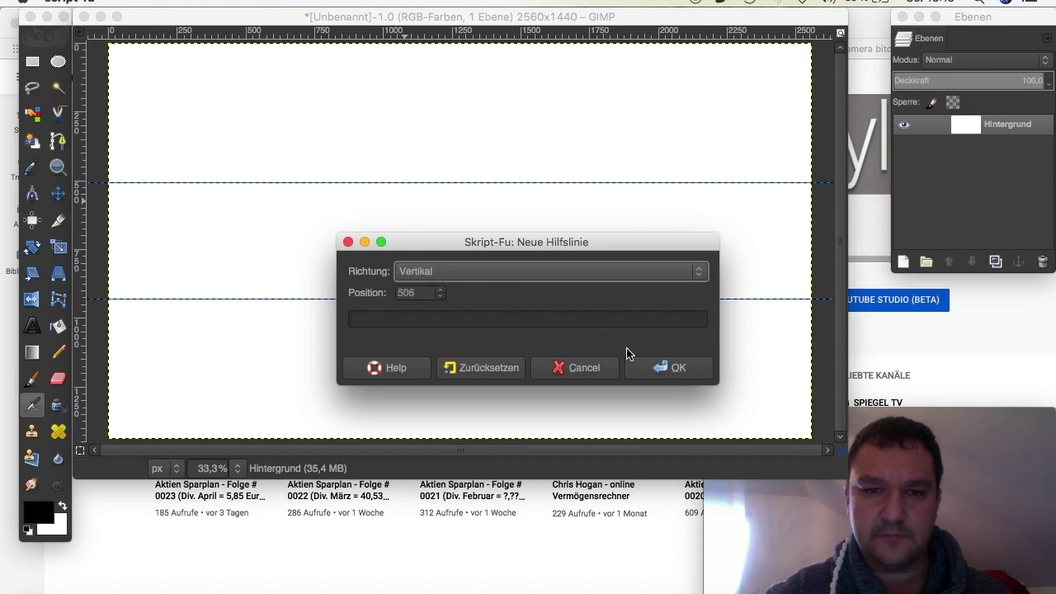
click(677, 371)
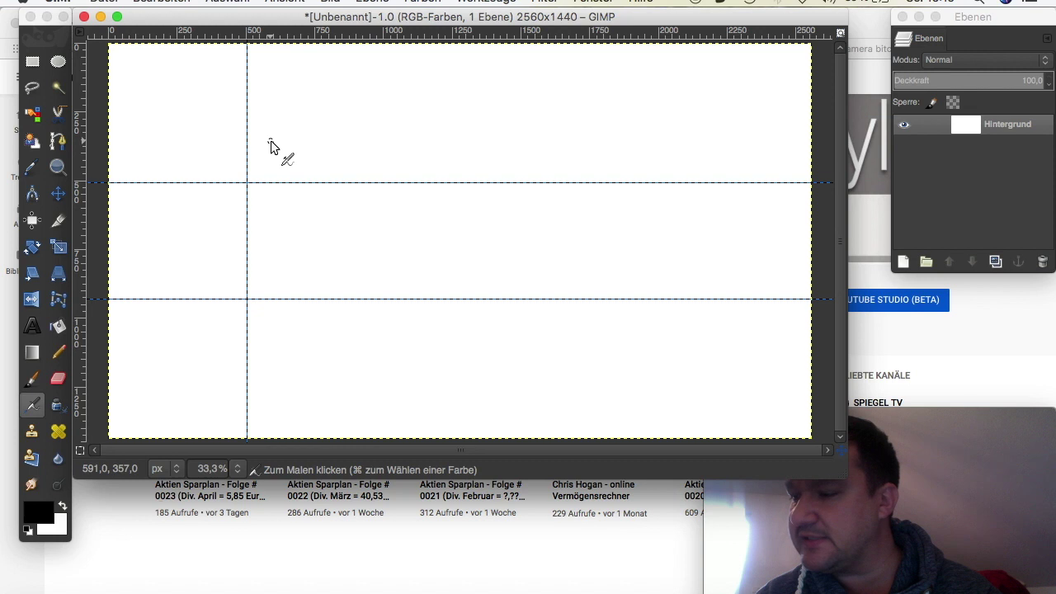
click(318, 2)
mouse_move(356, 247)
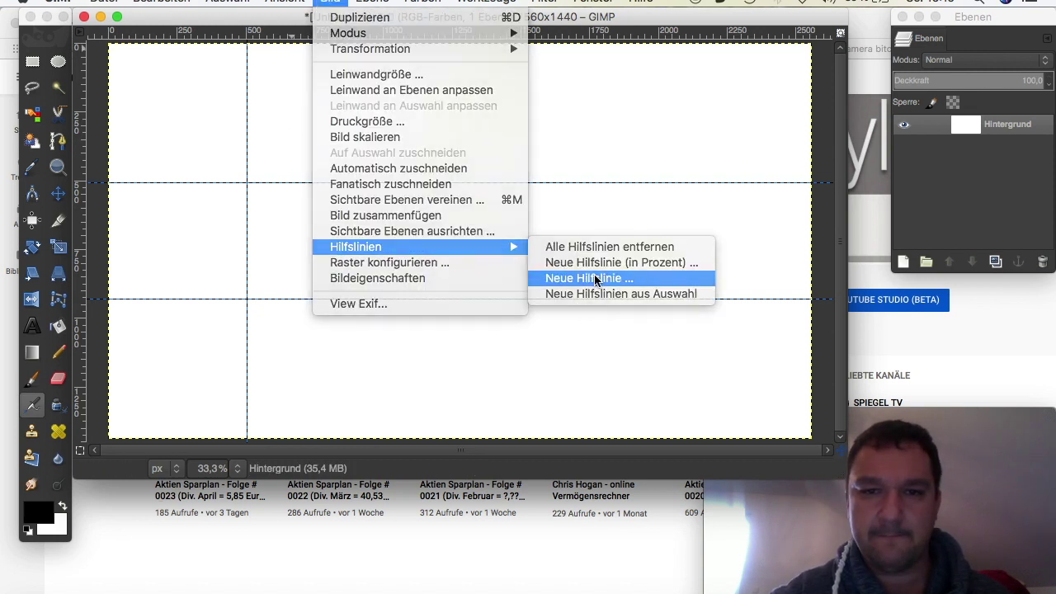
click(590, 278)
double_click(405, 293)
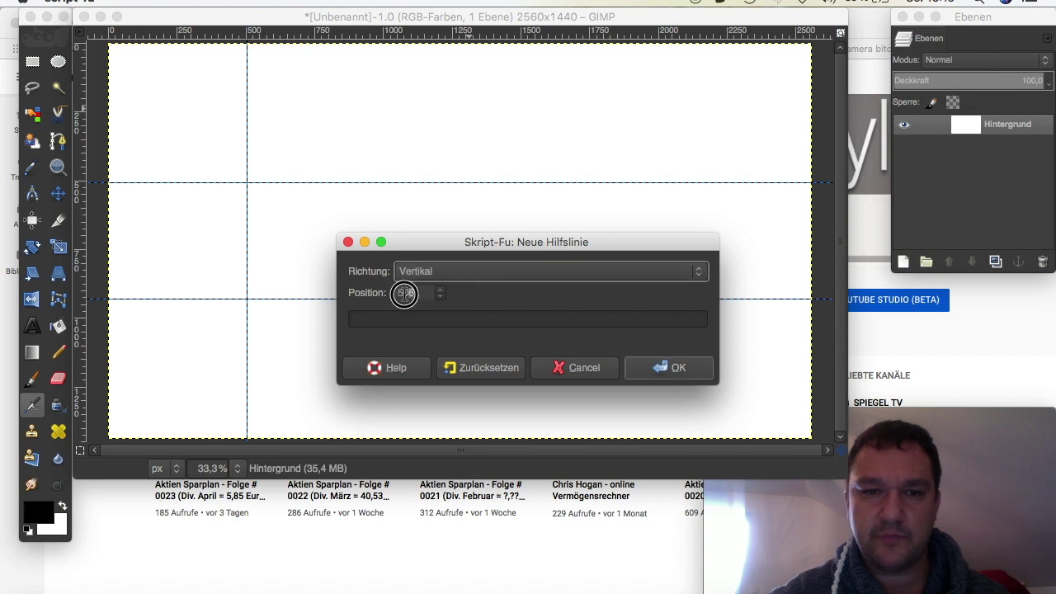
text(2054)
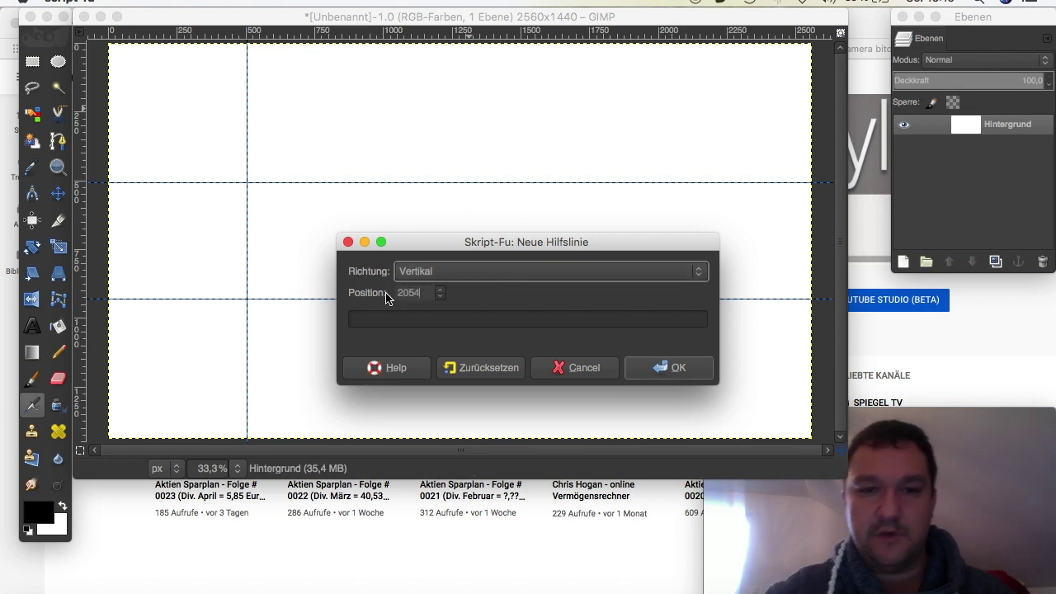
click(651, 368)
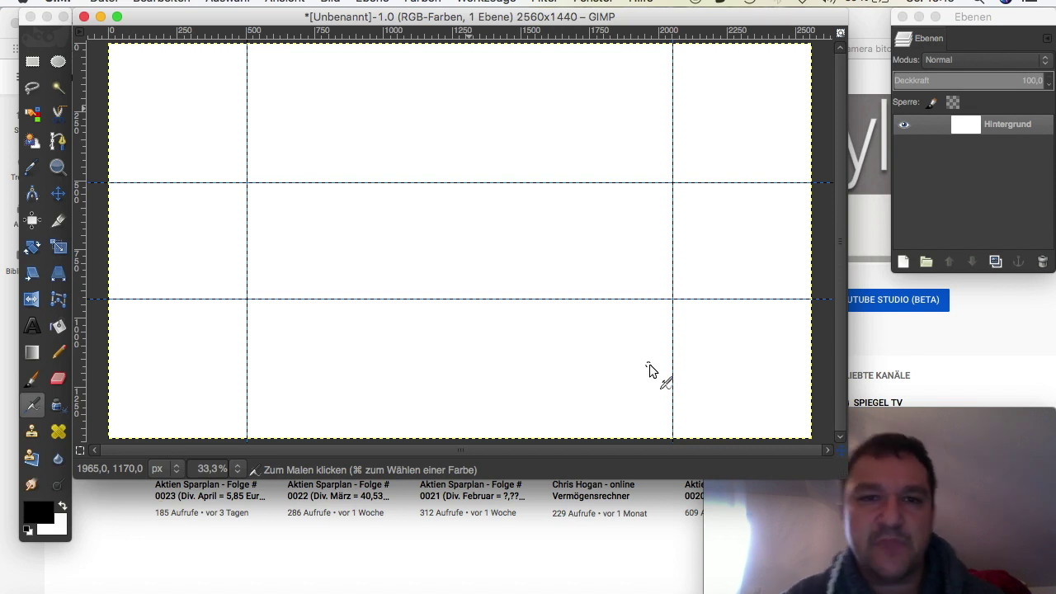
click(111, 3)
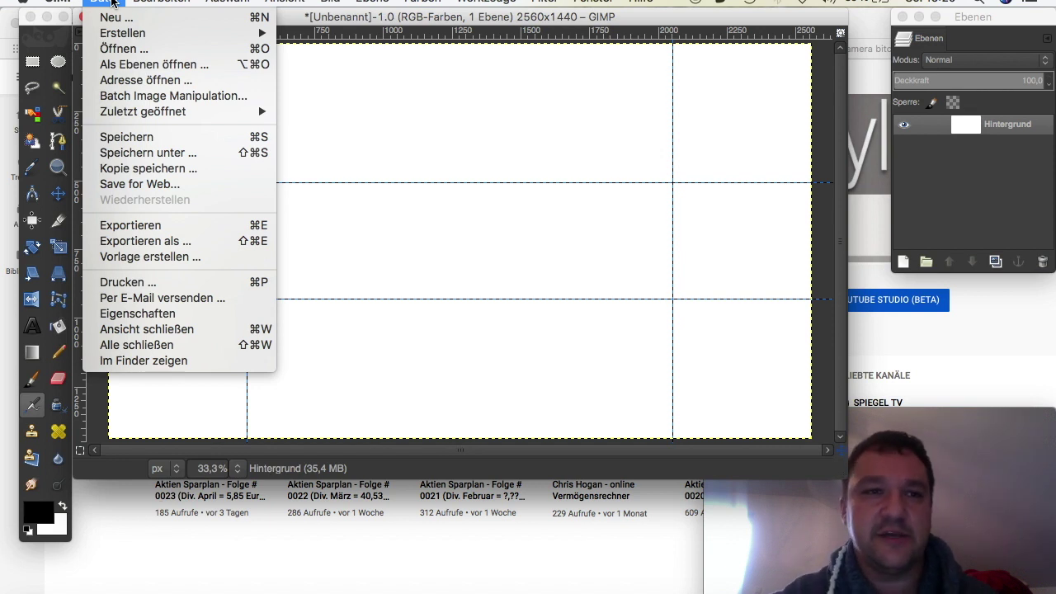
Save the image into the Desktop/Youtube Kanal/01. Grafik folder
click(149, 158)
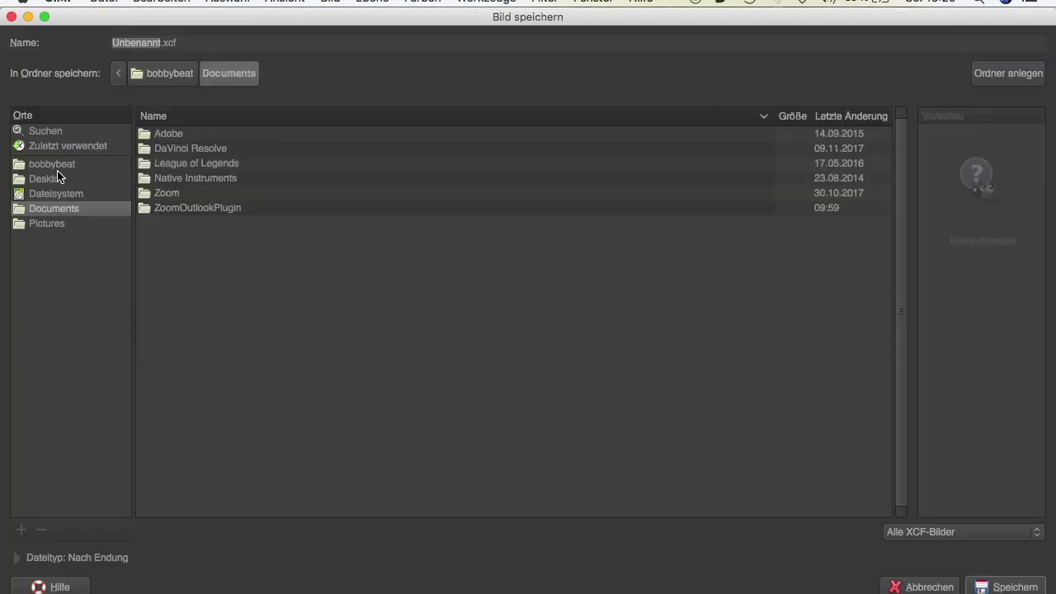
click(58, 165)
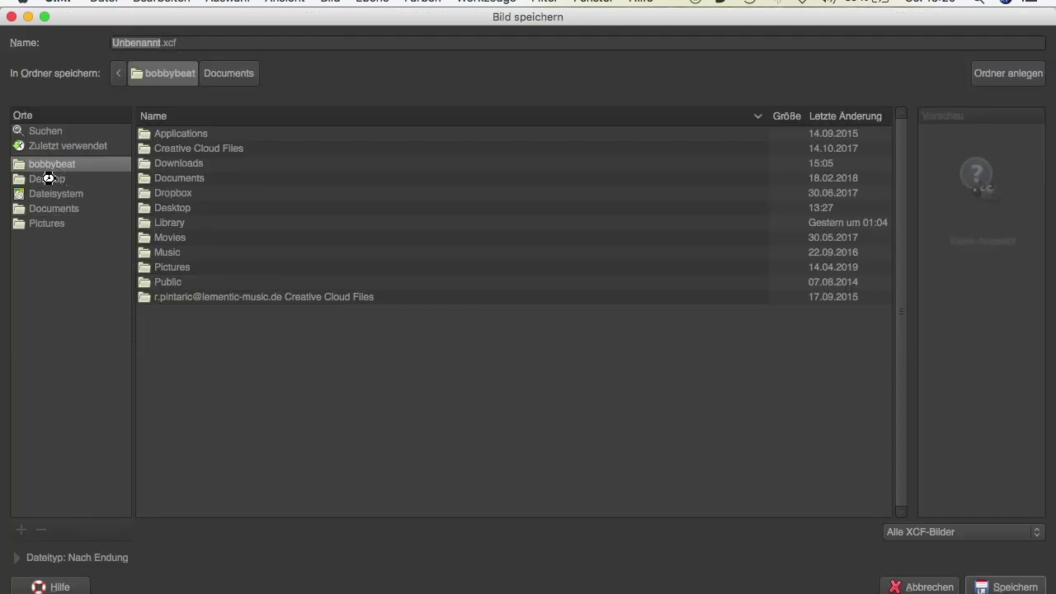
click(47, 179)
double_click(176, 207)
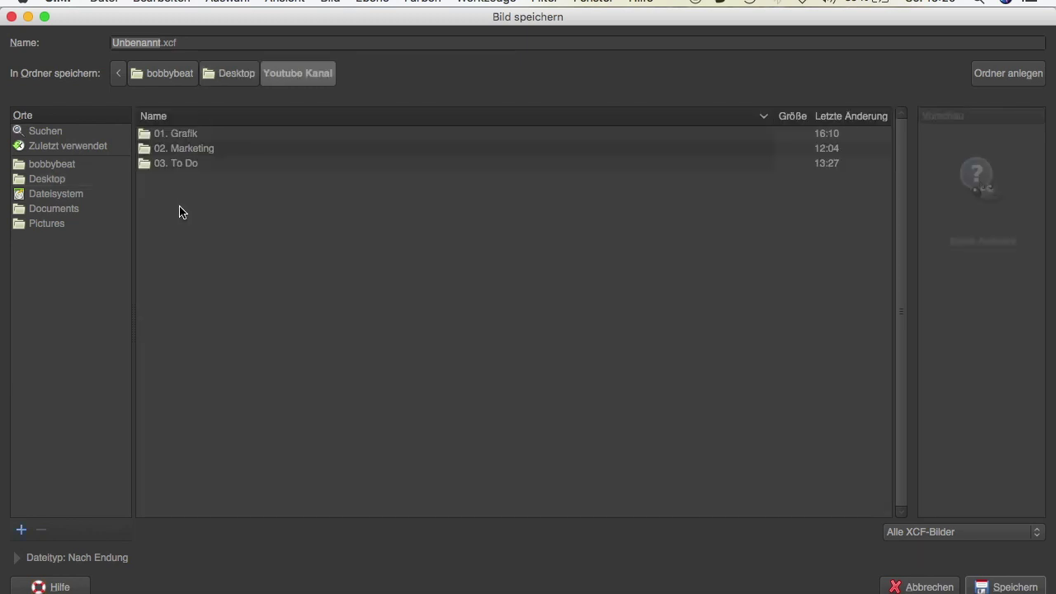
double_click(183, 137)
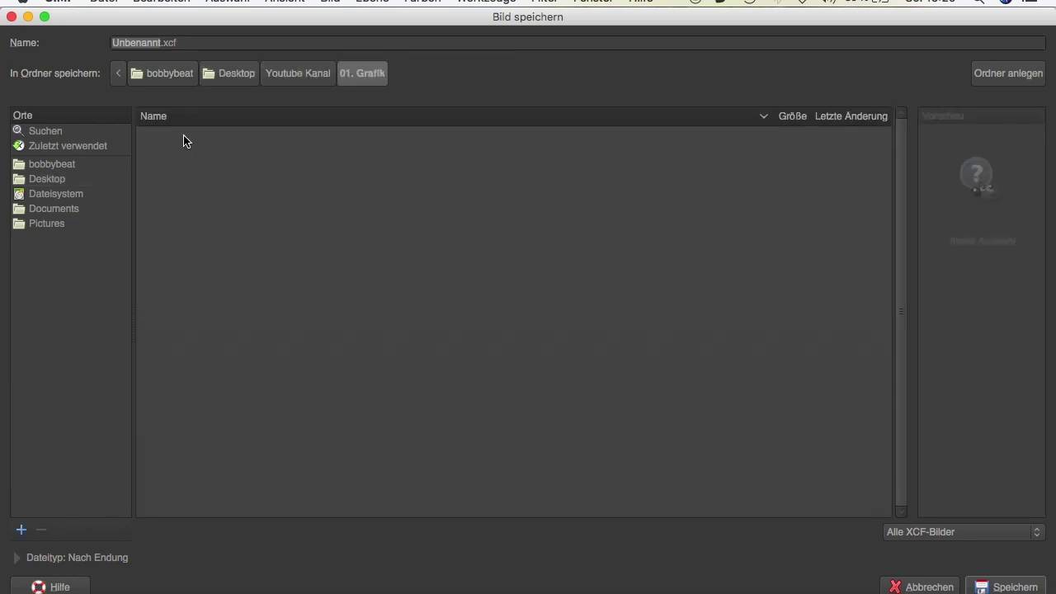
click(162, 43)
key(Return)
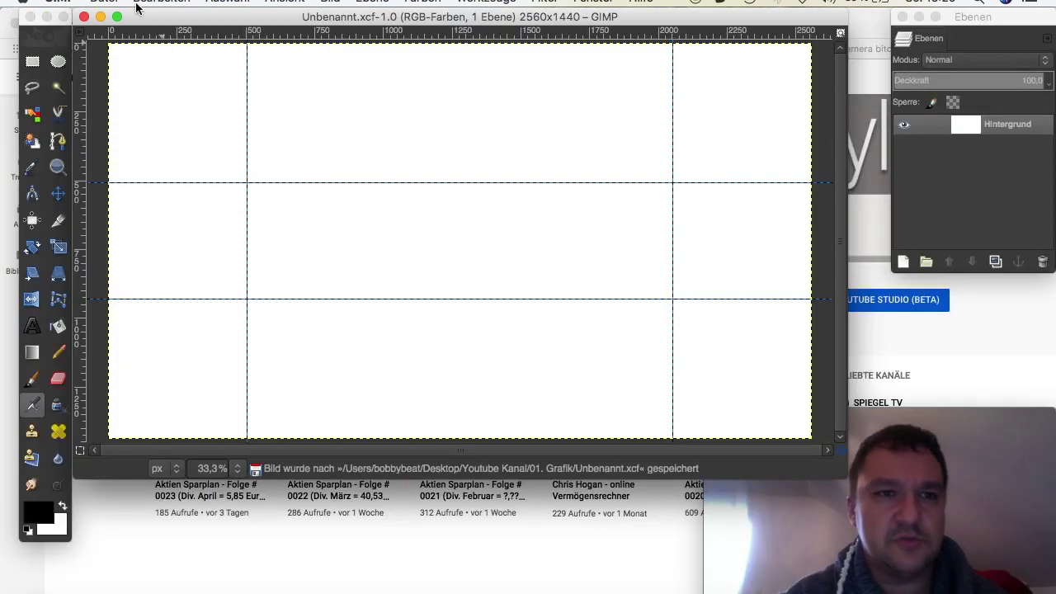
Save it again under the name '01. Youtube Banner.xcf', replacing 'Unbenannt'
click(104, 2)
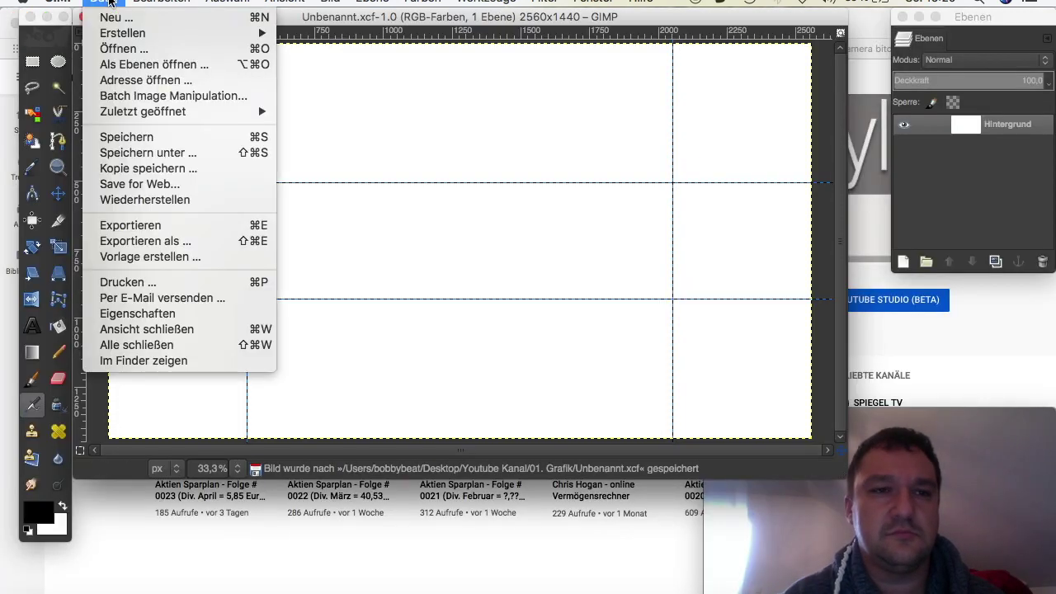
click(149, 152)
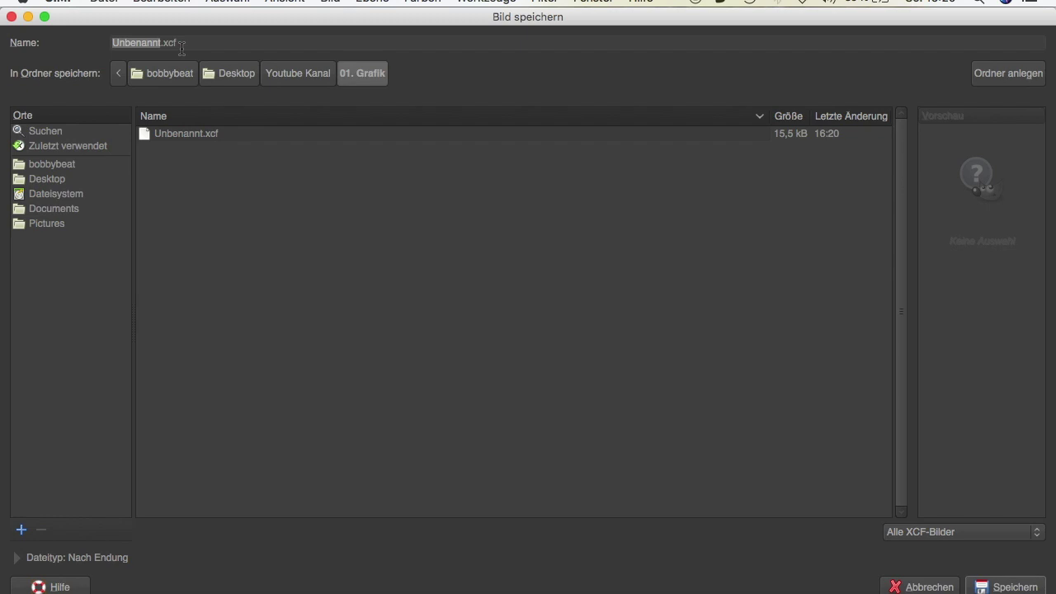
key(Left)
key(BackSpace)
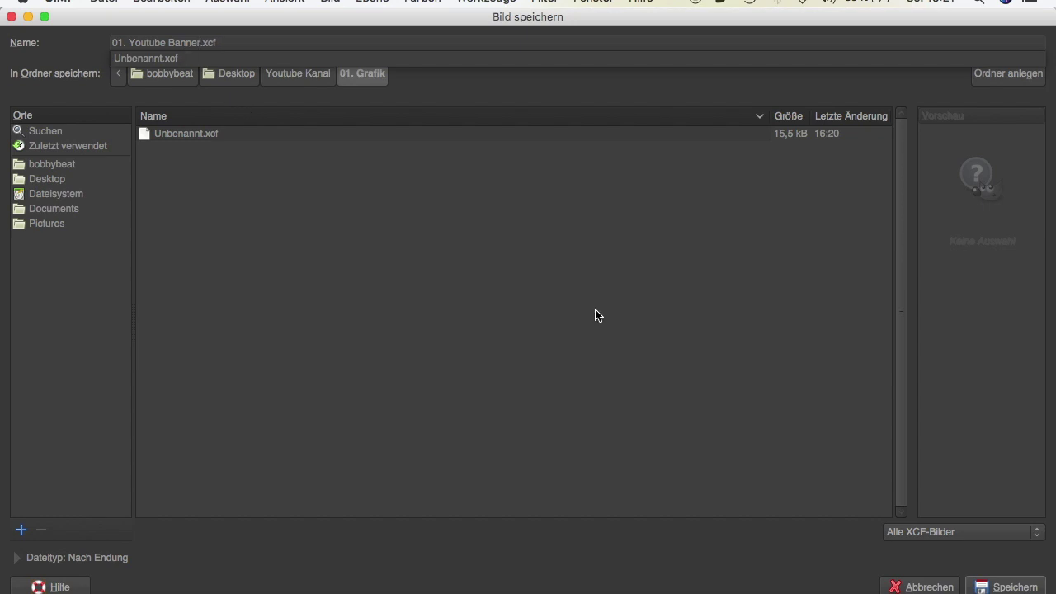
click(993, 585)
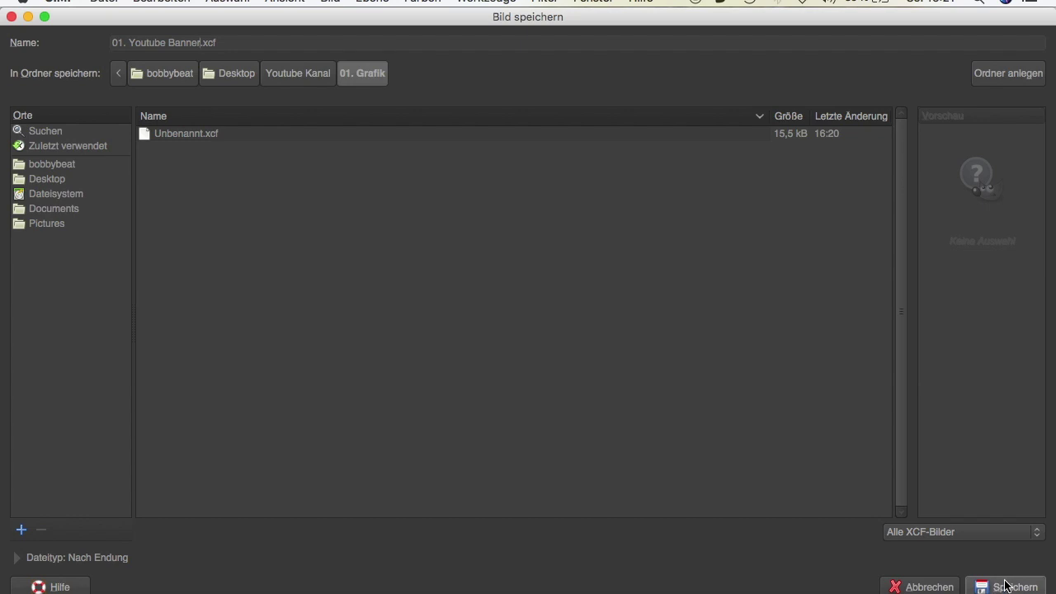
click(1005, 586)
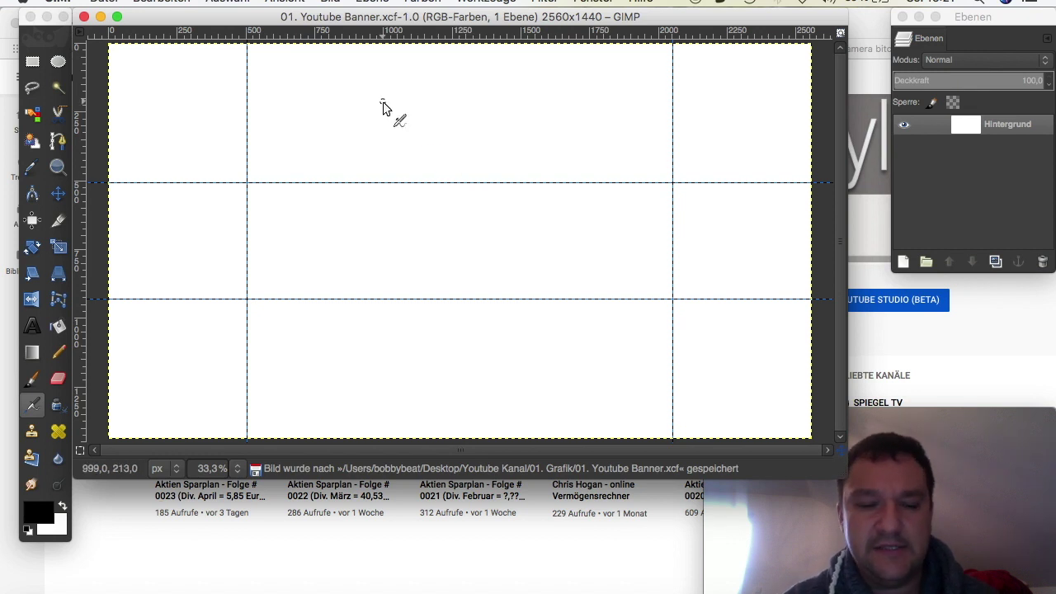
key(super+Tab)
key(super+Tab)
key(super+Tab)
key(super+Tab)
key(super+Tab)
key(super+Tab)
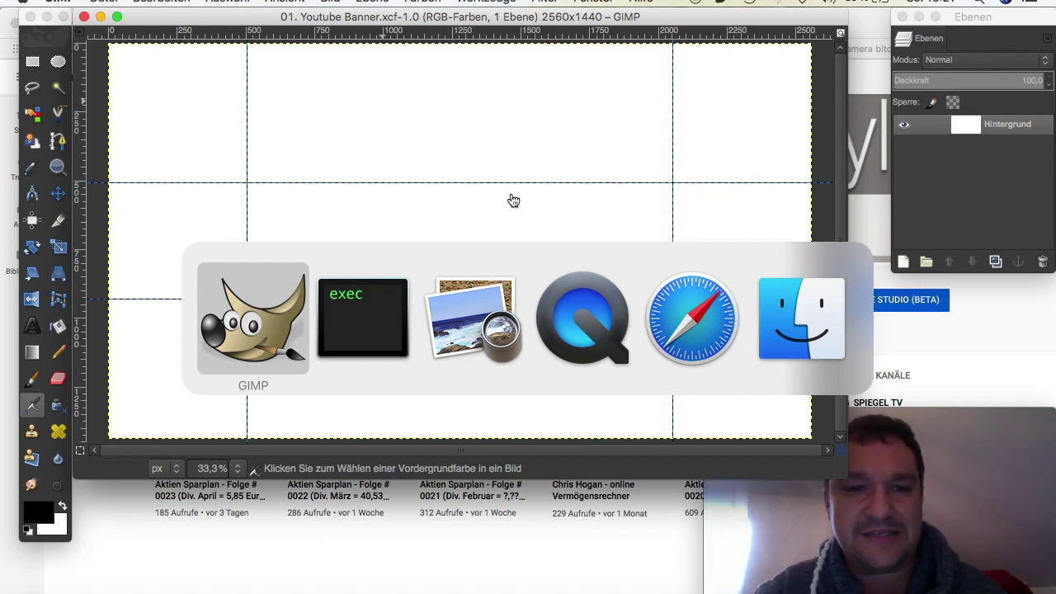
key(super)
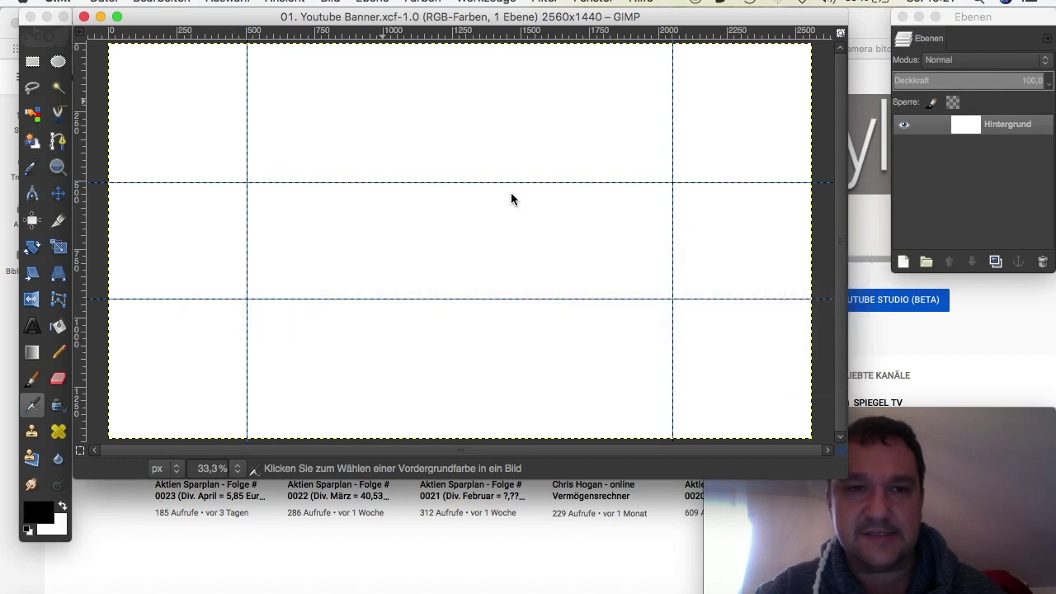
Hide the open apps to reach the YouTube channel page, then relaunch GIMP from the Dock
key(super+h)
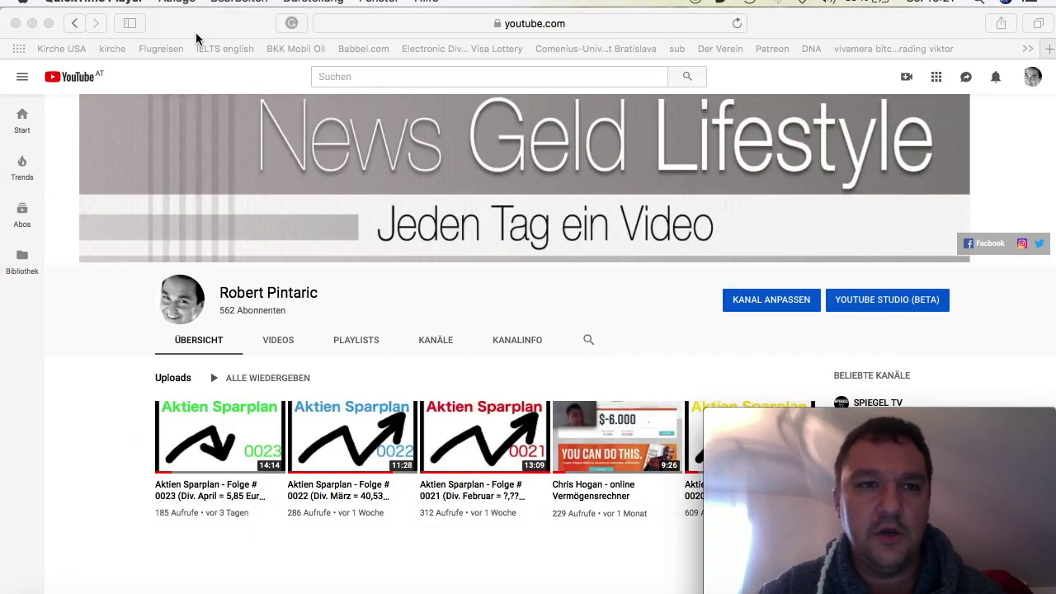
key(super+h)
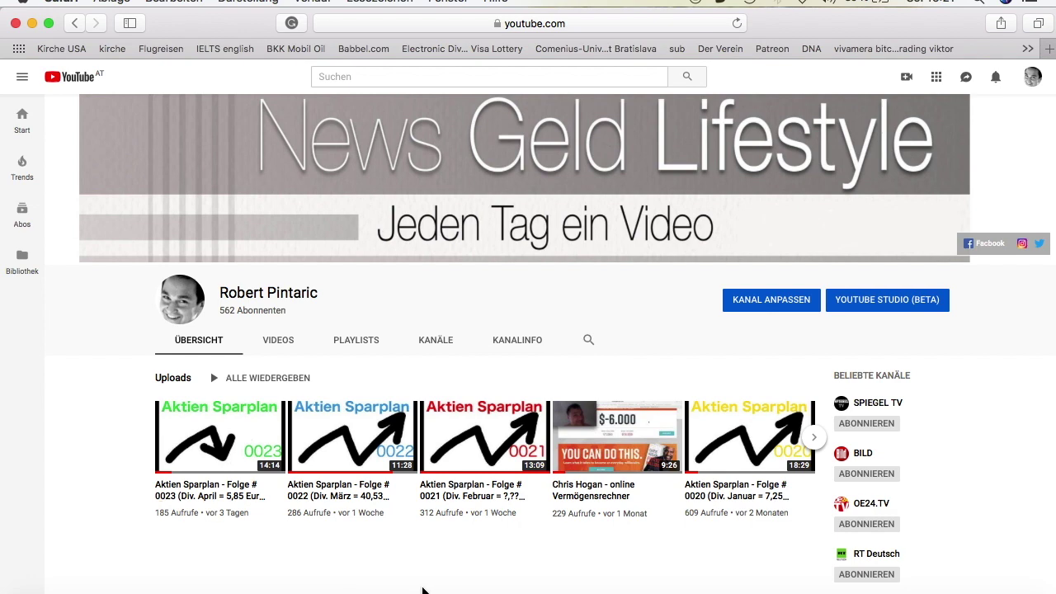
click(575, 591)
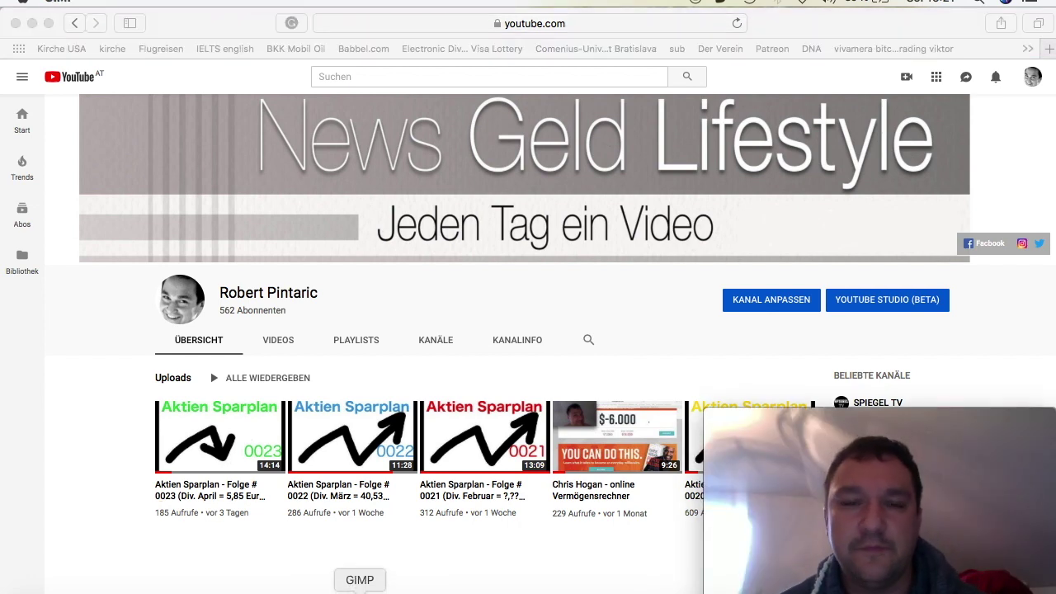
click(359, 591)
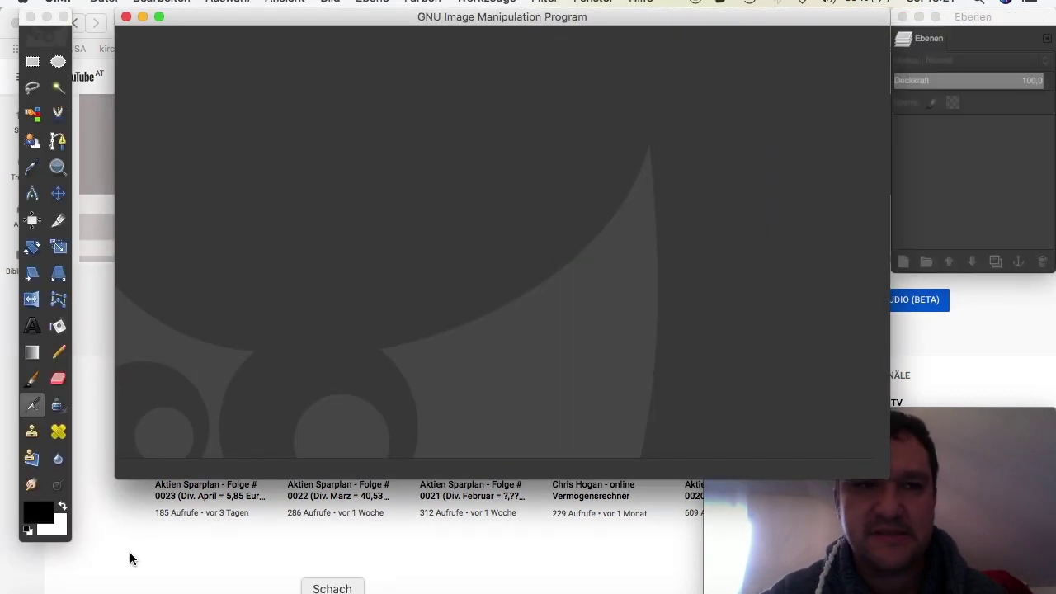
Open '01. Youtube Banner.xcf', briefly moving the image window aside to compare it with the channel banner
click(103, 4)
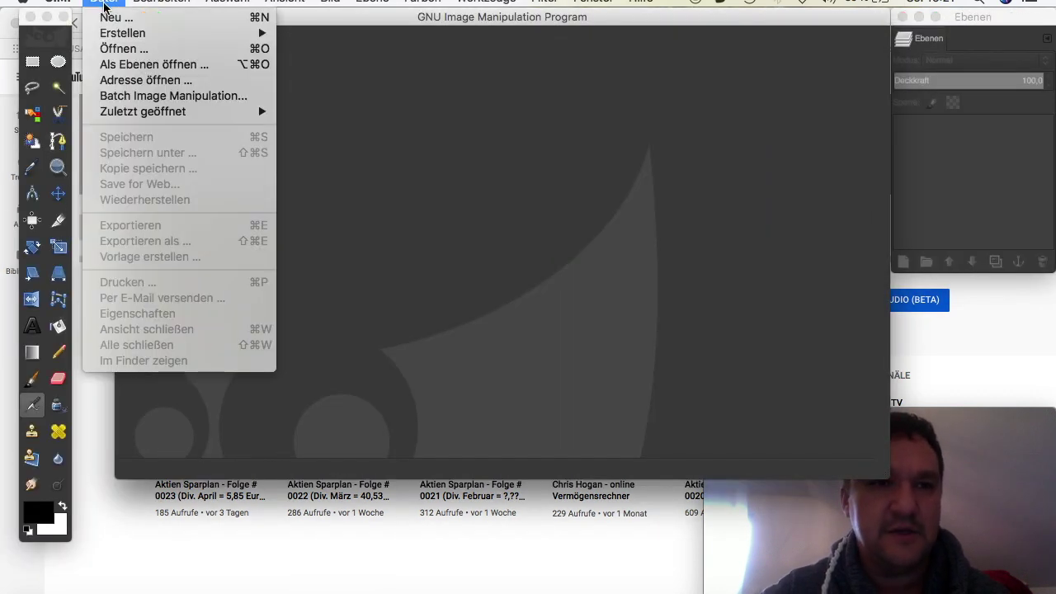
click(132, 49)
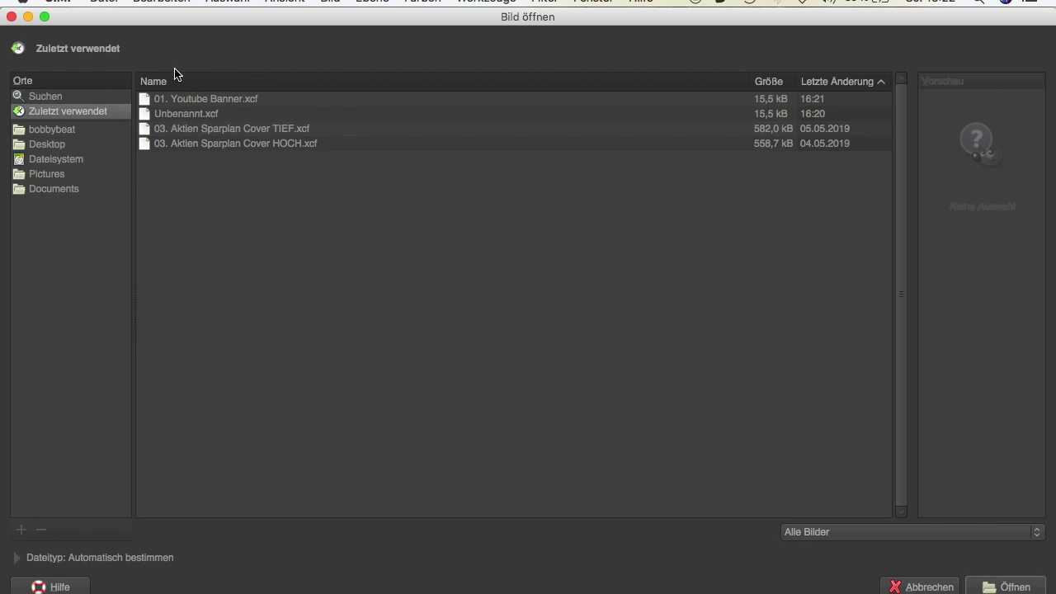
click(207, 99)
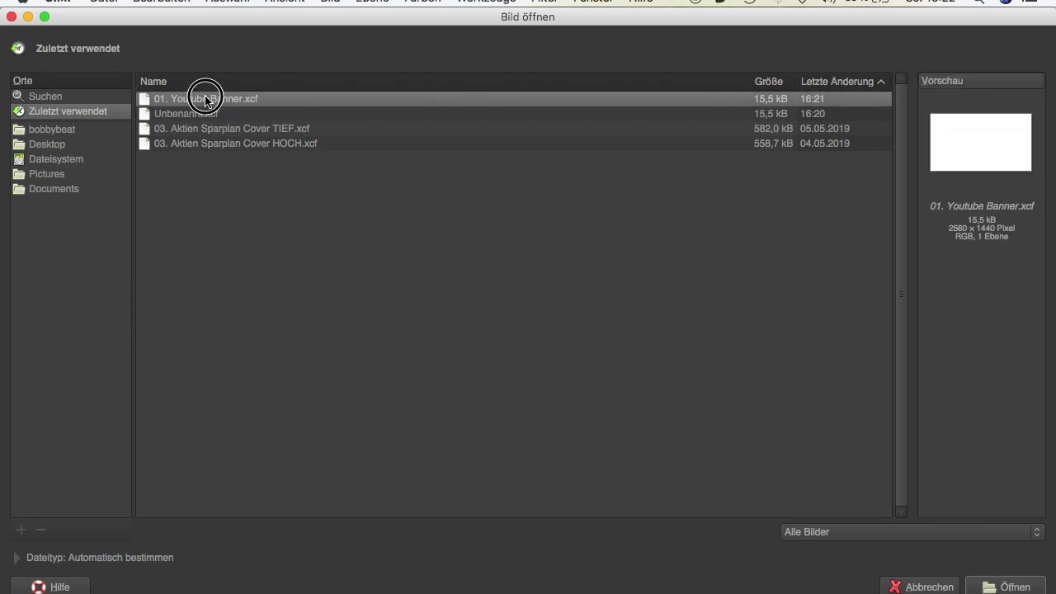
click(995, 586)
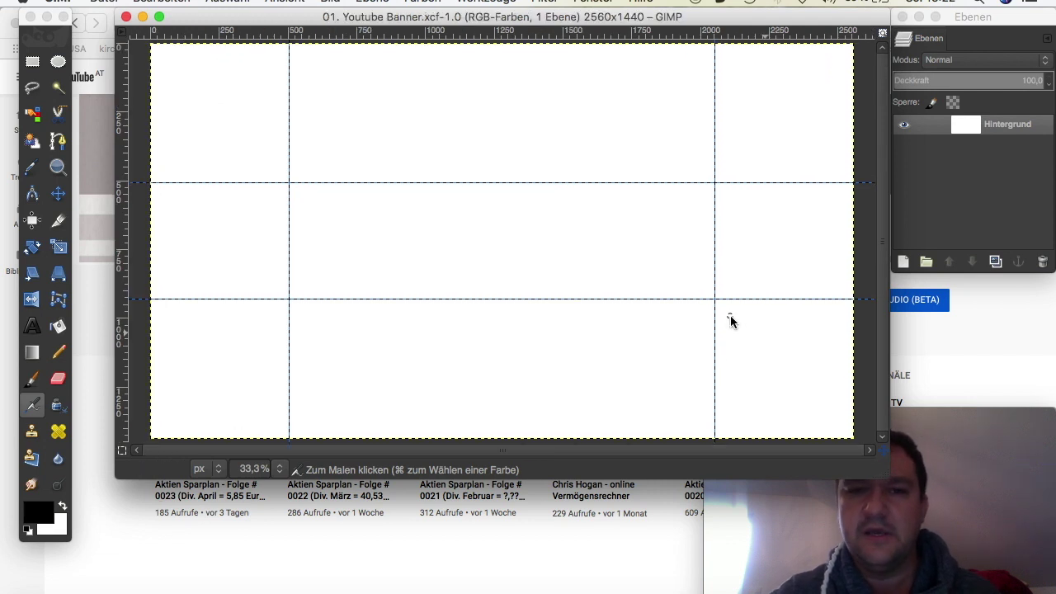
drag(568, 24, 545, 290)
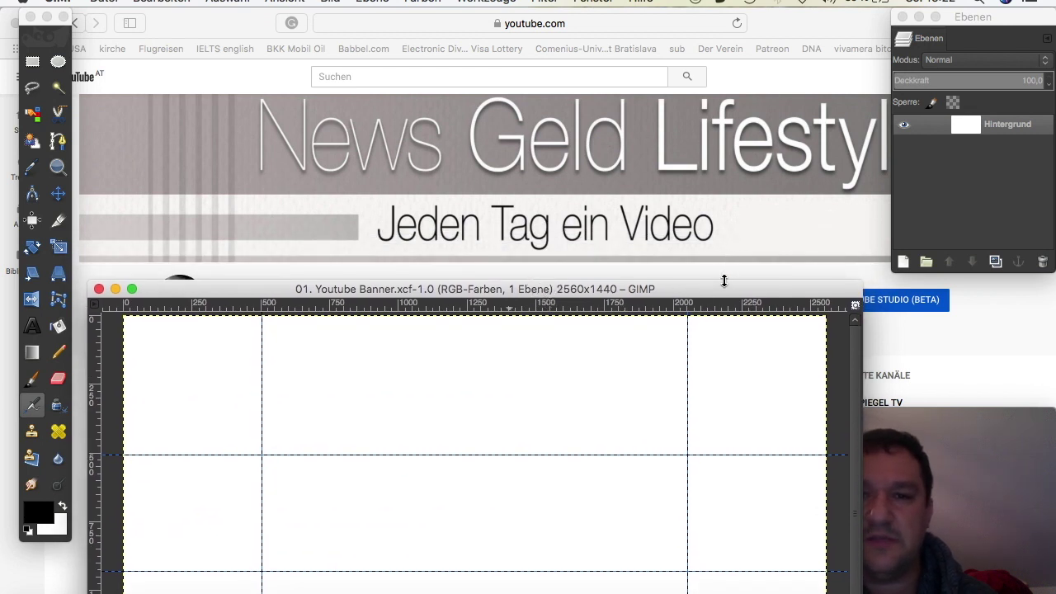
drag(723, 284, 721, 12)
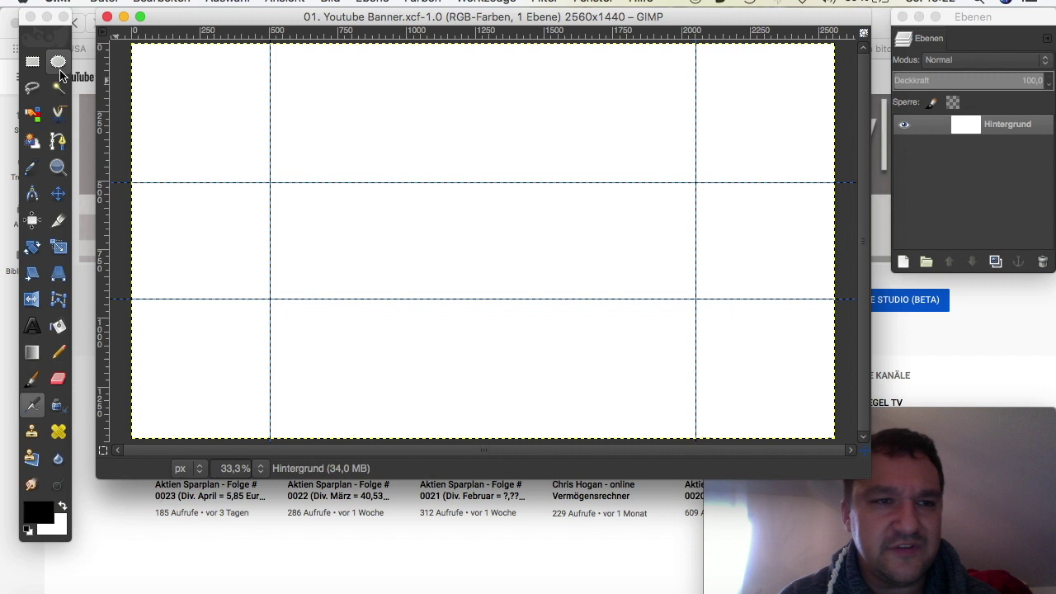
Rectangle-select the banner's full width from the top edge down to its middle
click(32, 61)
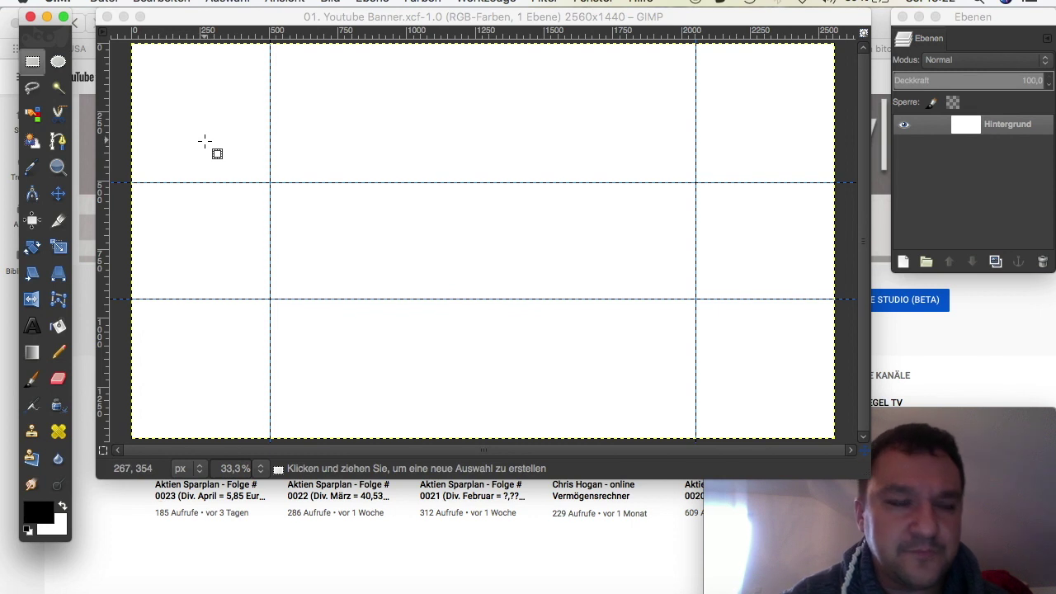
click(123, 43)
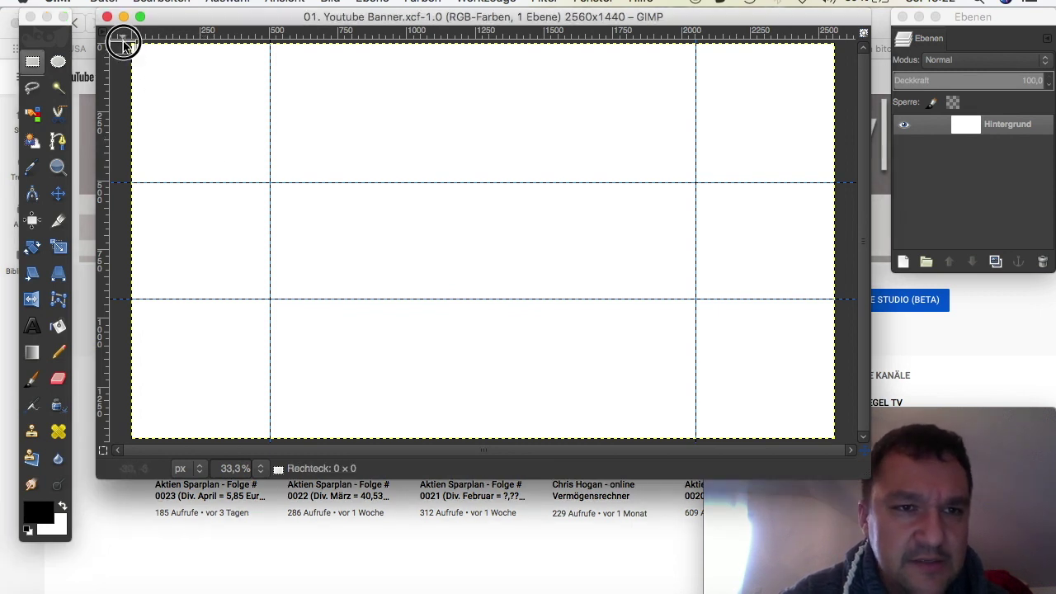
drag(124, 43, 847, 244)
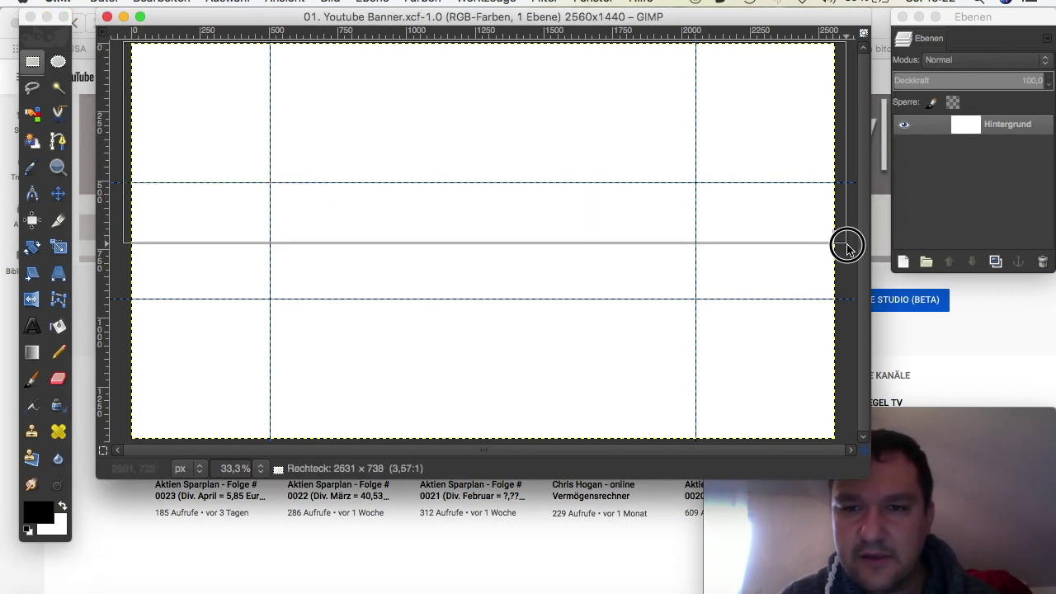
drag(846, 244, 847, 245)
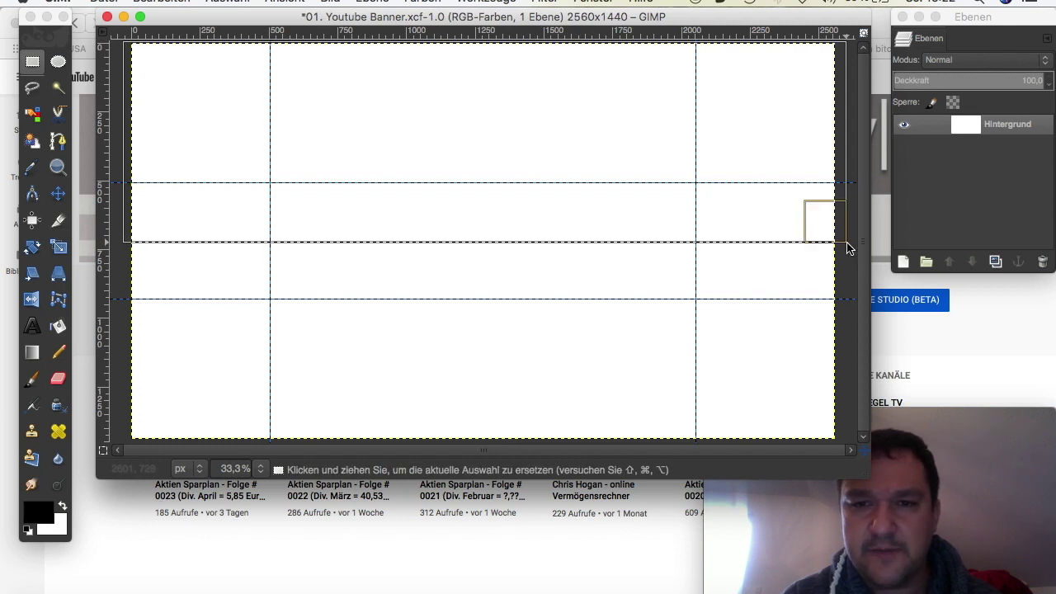
click(47, 515)
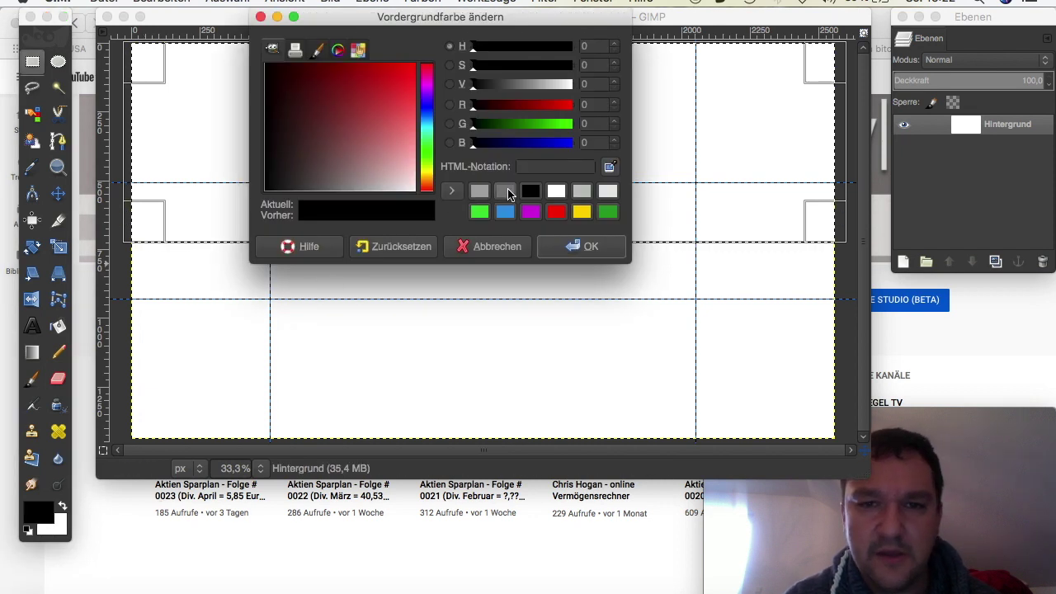
Bucket-fill the selected top half with the grey 7f7d7d
click(502, 189)
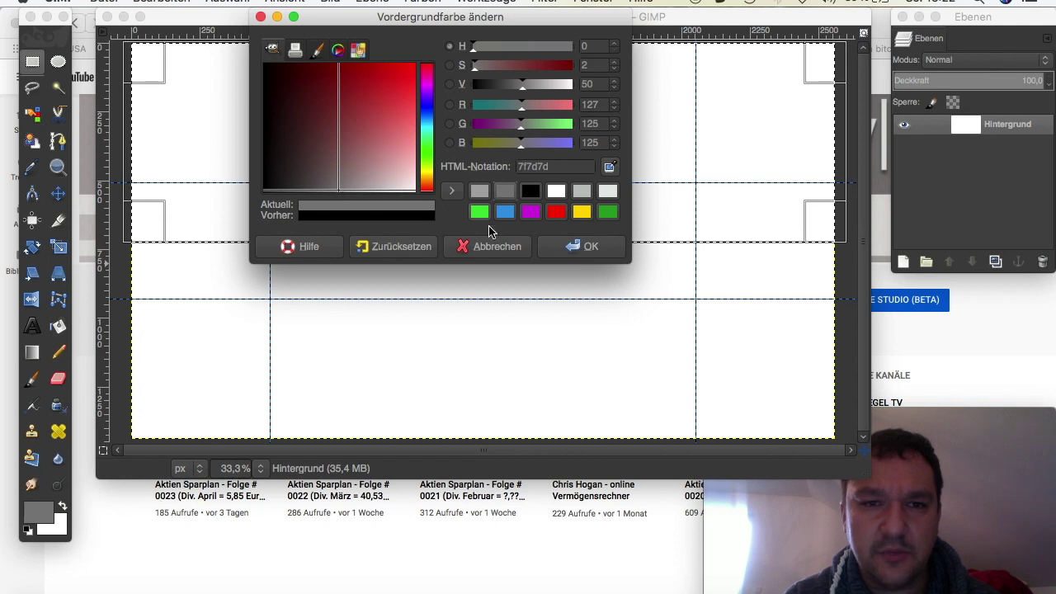
click(581, 245)
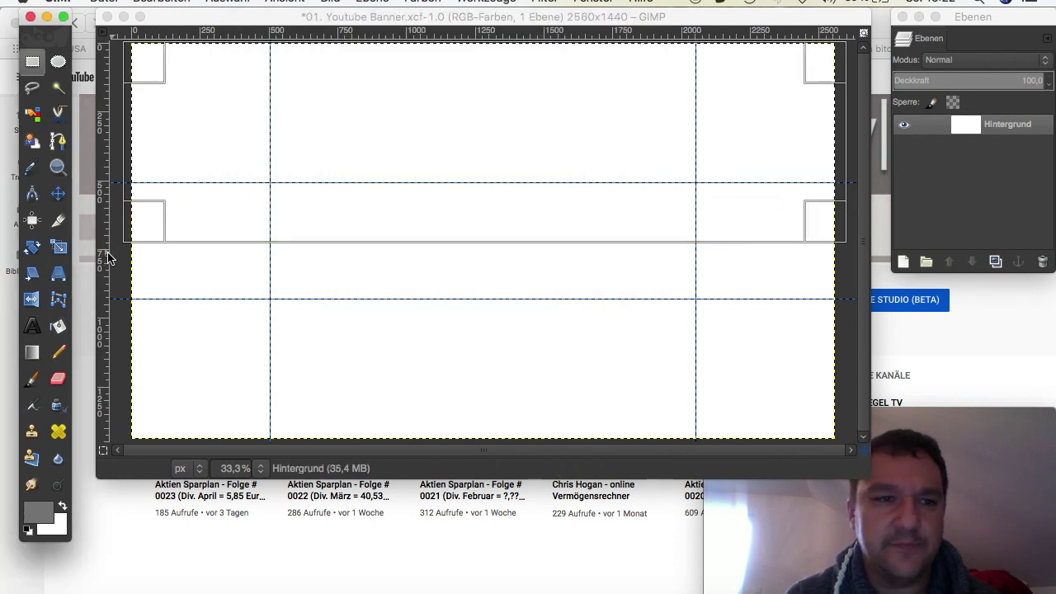
click(58, 327)
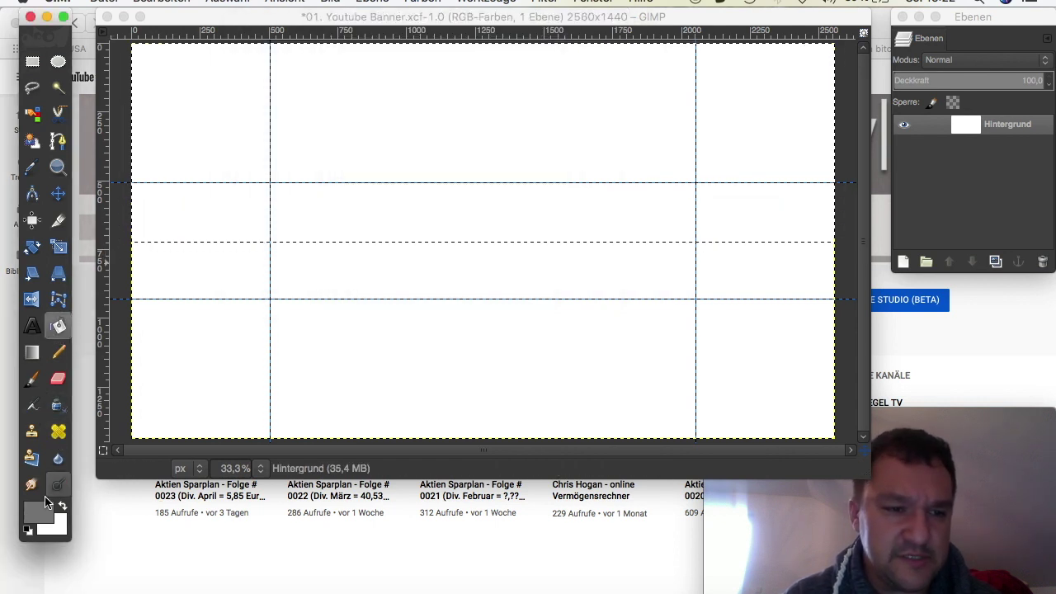
click(42, 511)
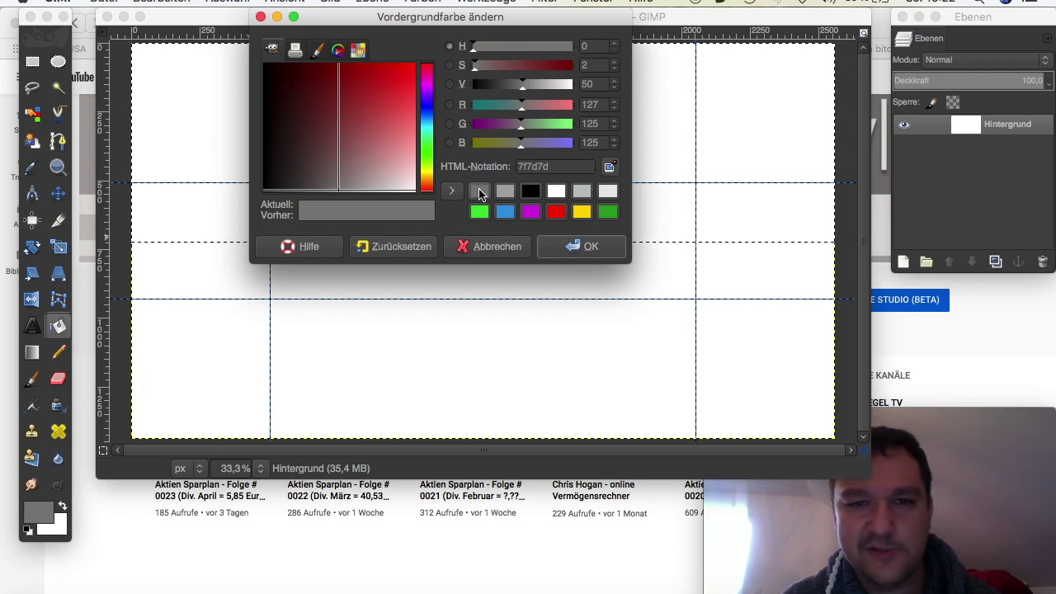
click(575, 244)
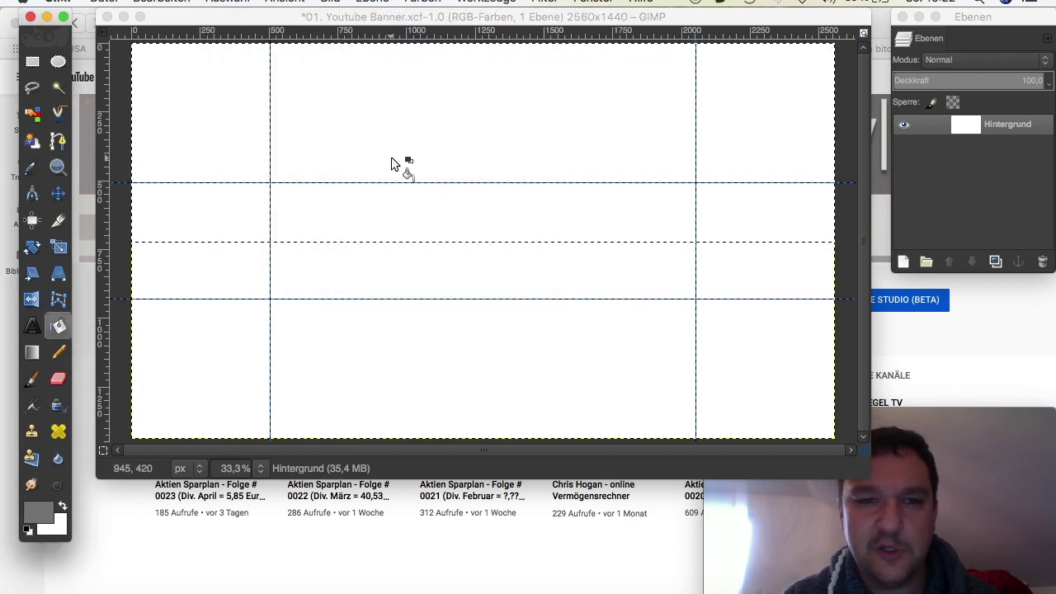
click(393, 162)
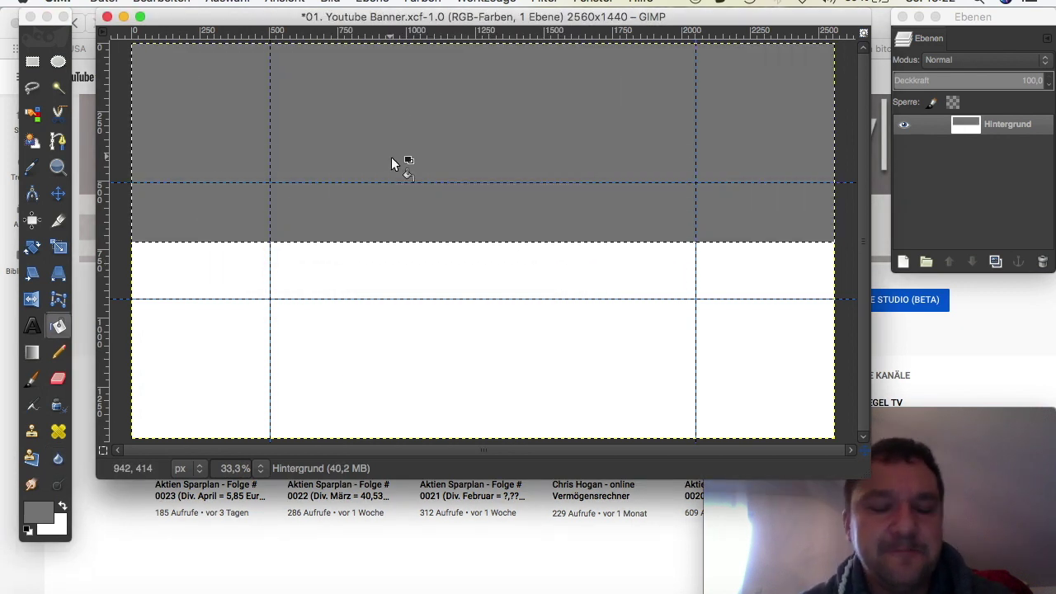
Set the foreground colour to the lighter grey aaaaaa
click(48, 516)
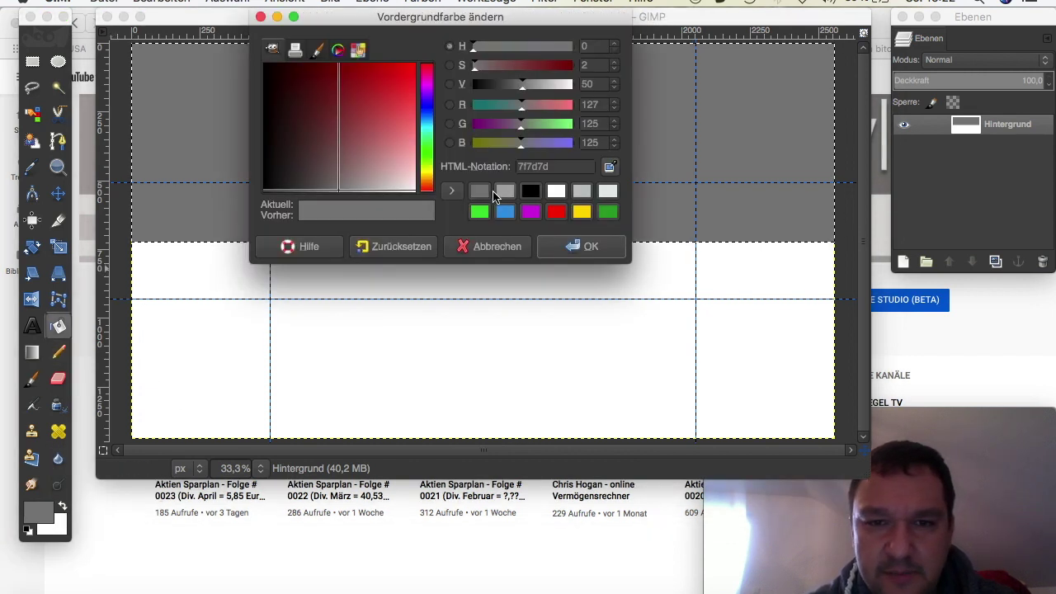
click(504, 191)
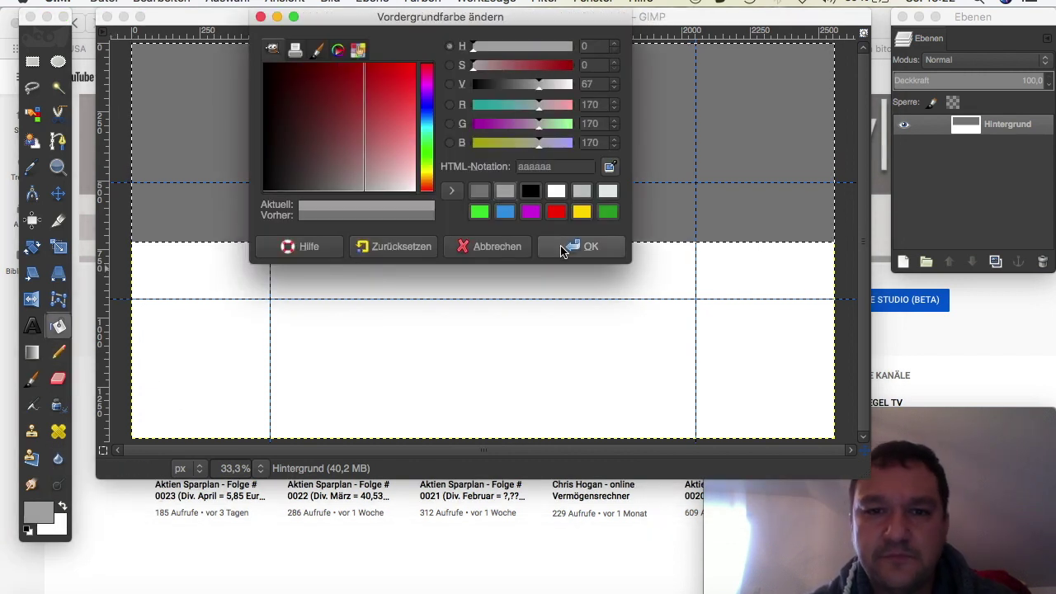
click(566, 246)
click(343, 338)
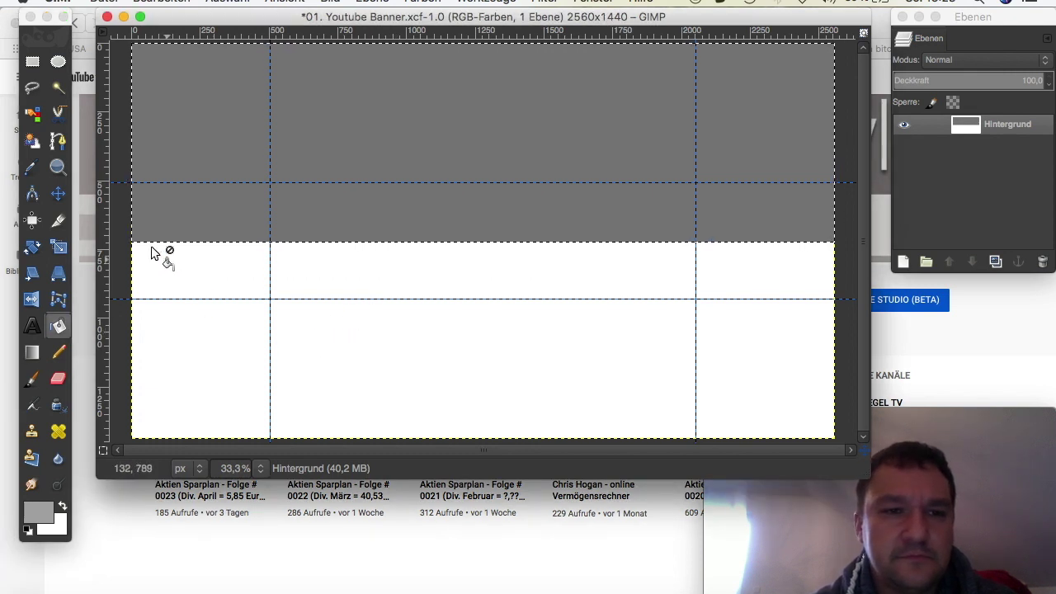
Select the white lower half and bucket-fill it with the light grey aaaaaa
click(33, 63)
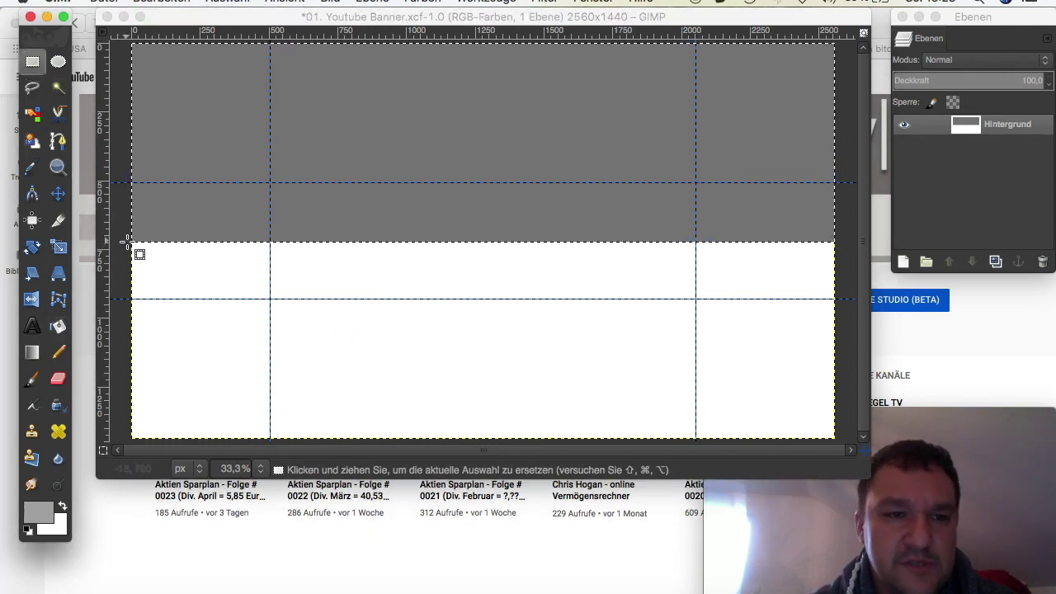
drag(128, 240, 849, 434)
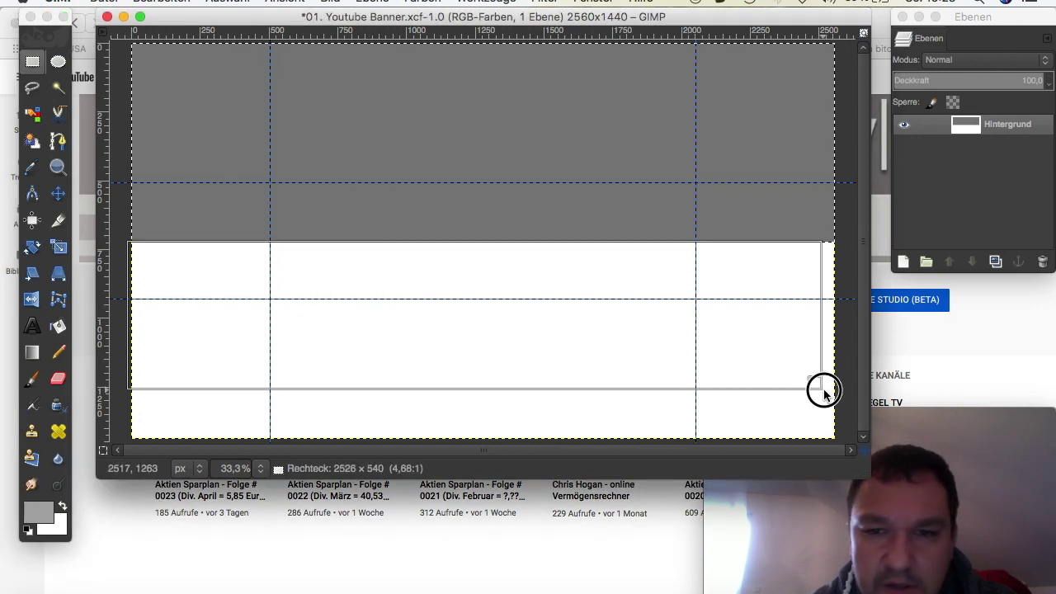
drag(849, 434, 847, 439)
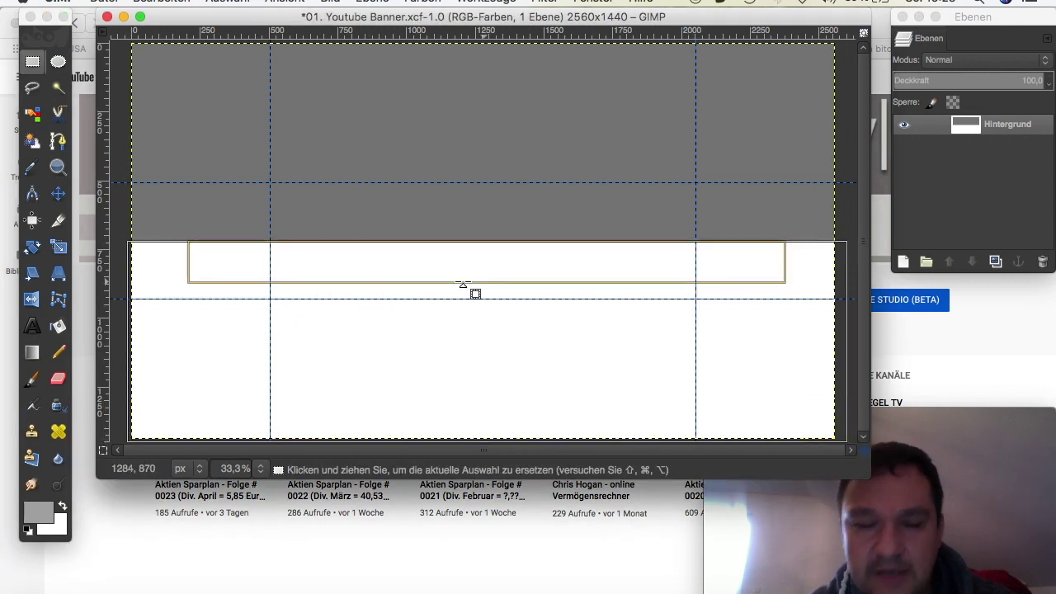
click(58, 330)
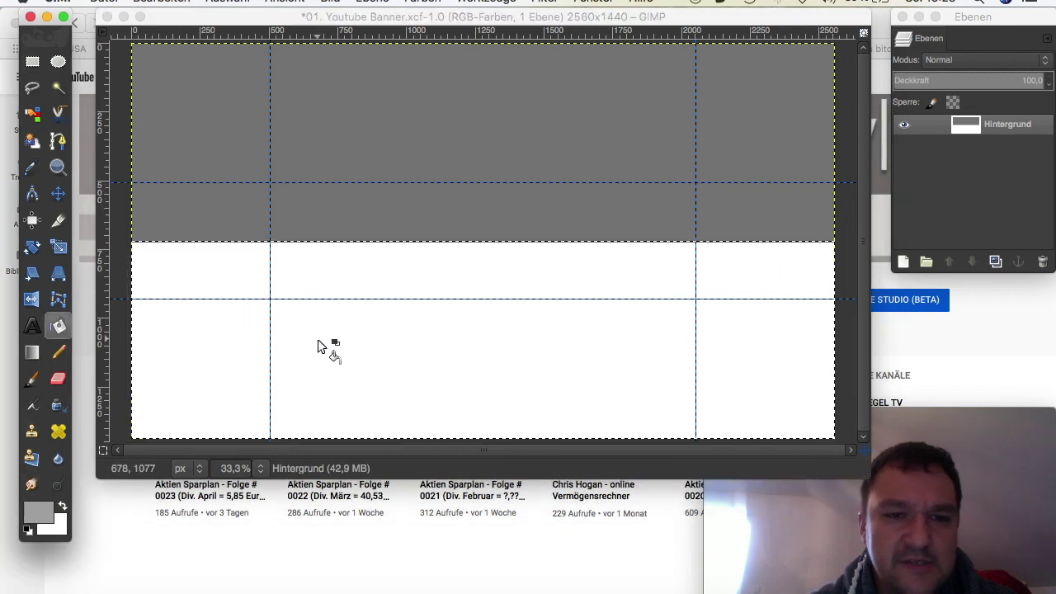
click(317, 340)
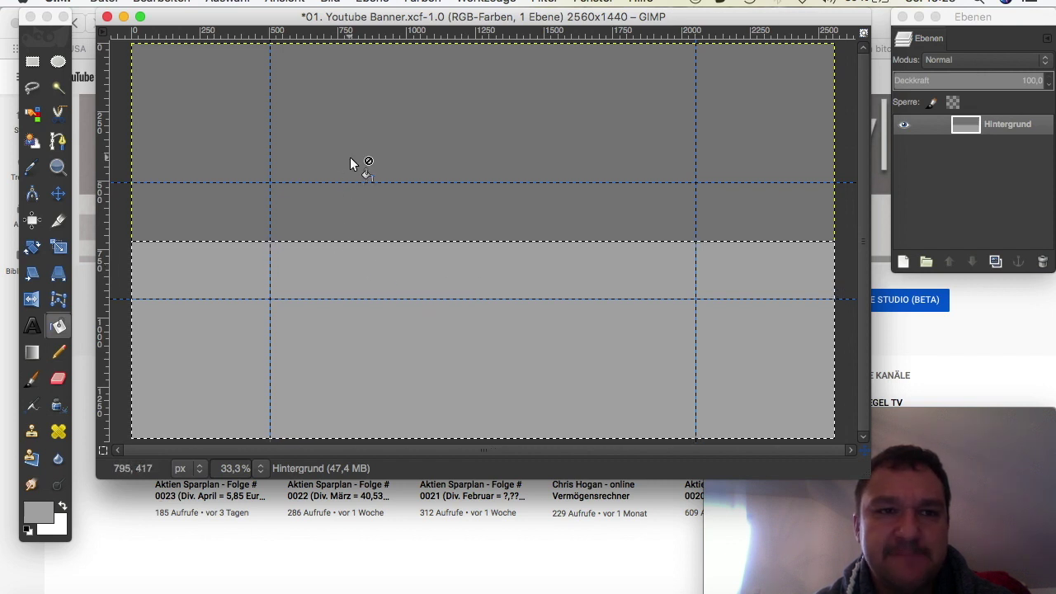
click(58, 167)
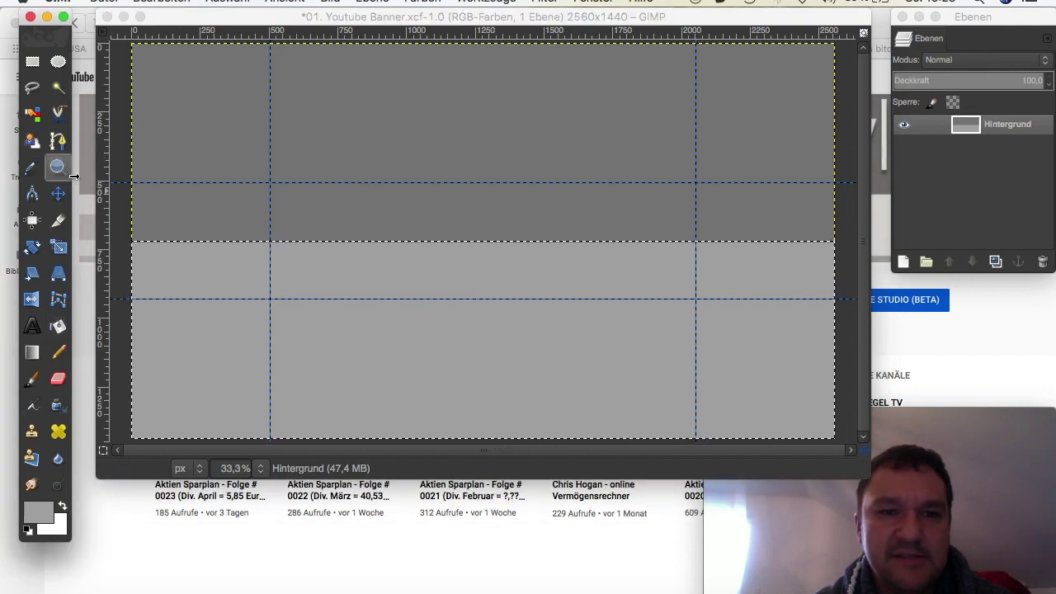
Zoom in on the grey boundary, then set zoom to 100% and 25% to see the whole banner
click(441, 266)
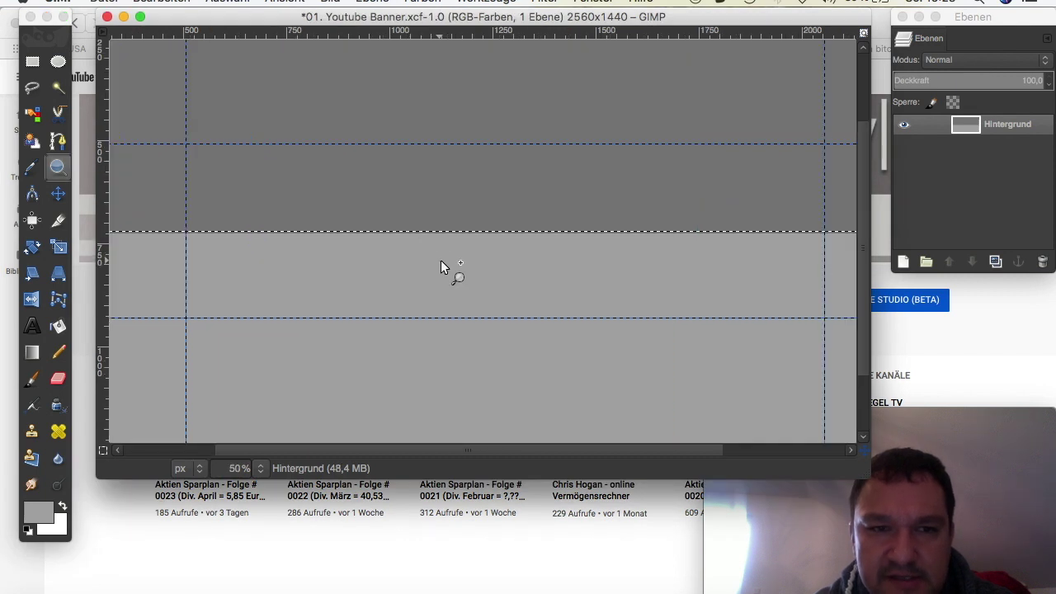
click(357, 260)
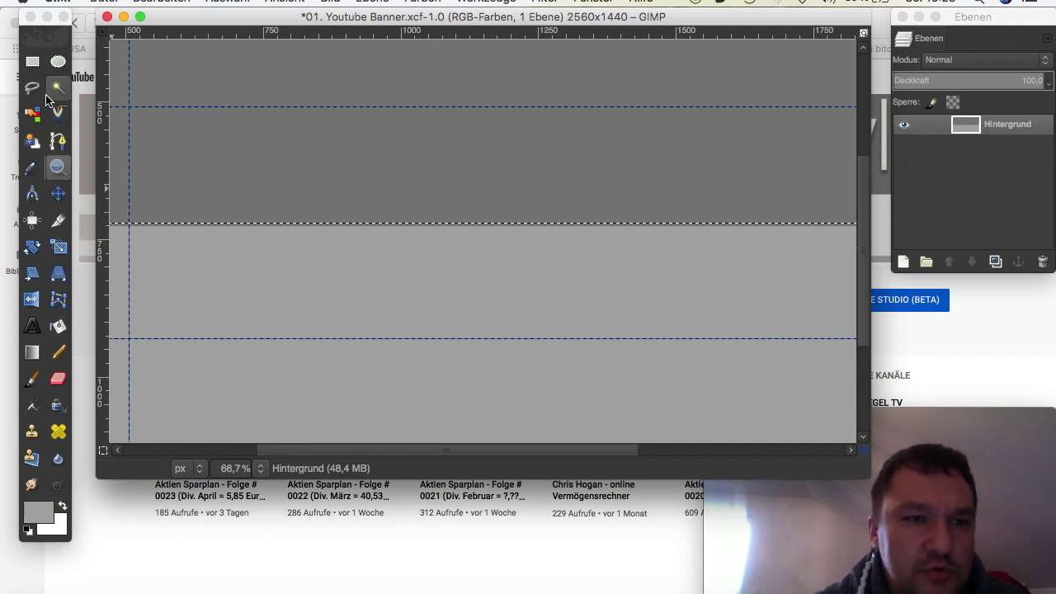
click(32, 61)
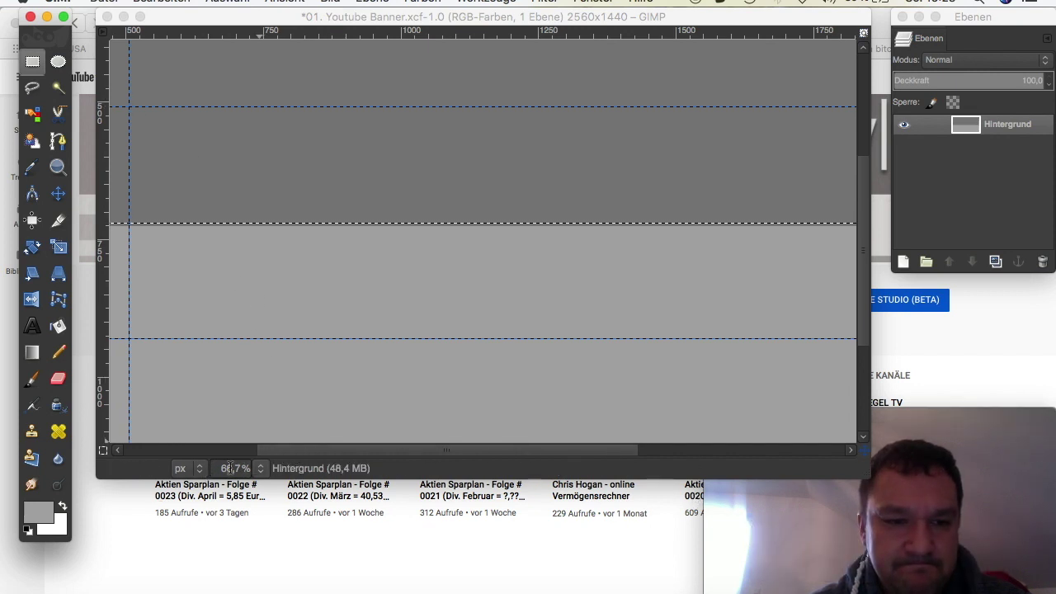
click(261, 471)
click(263, 469)
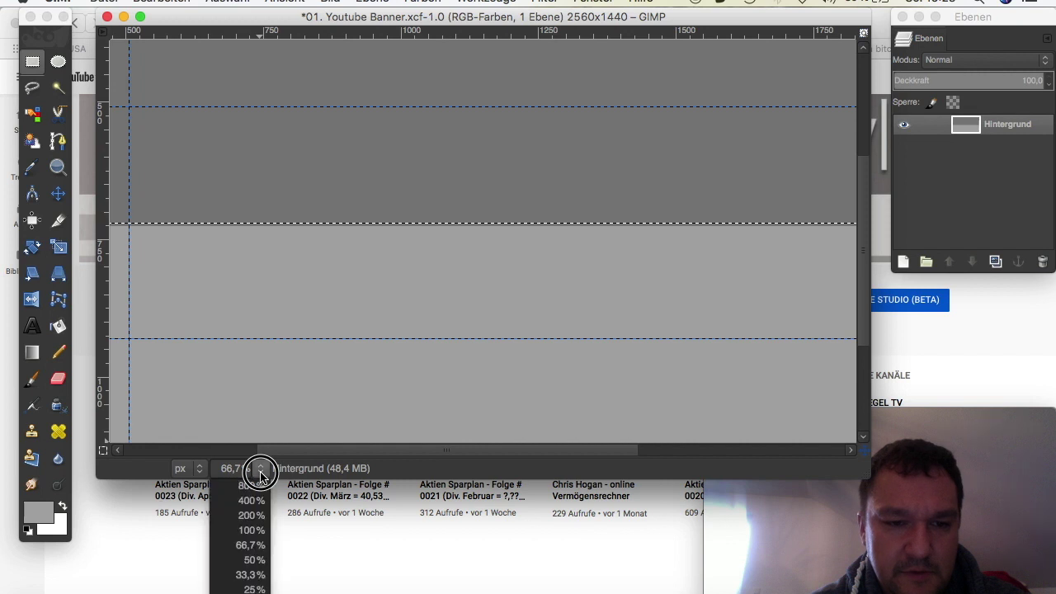
click(250, 530)
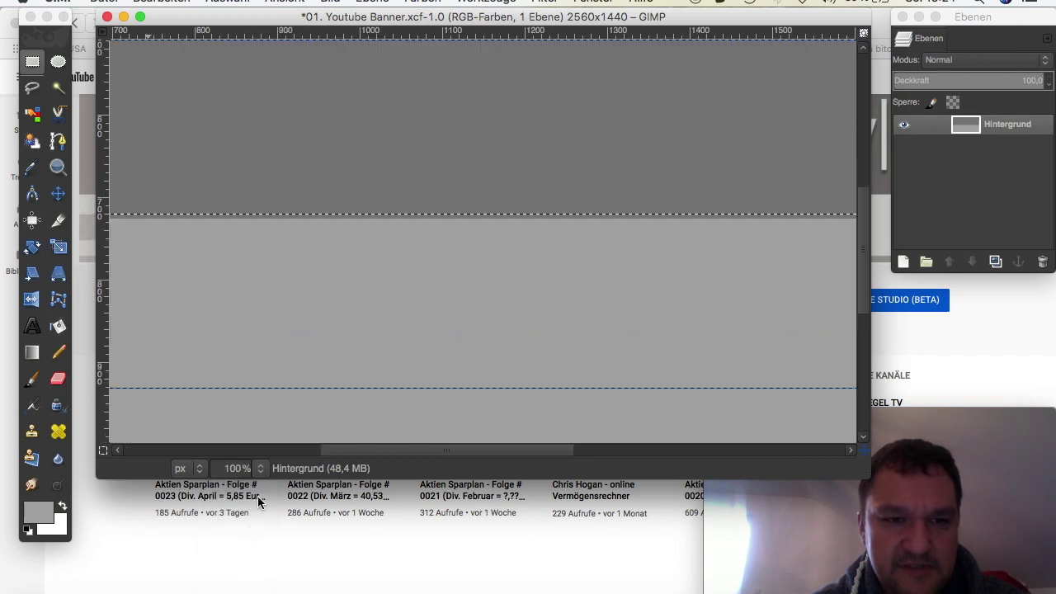
click(260, 469)
click(243, 579)
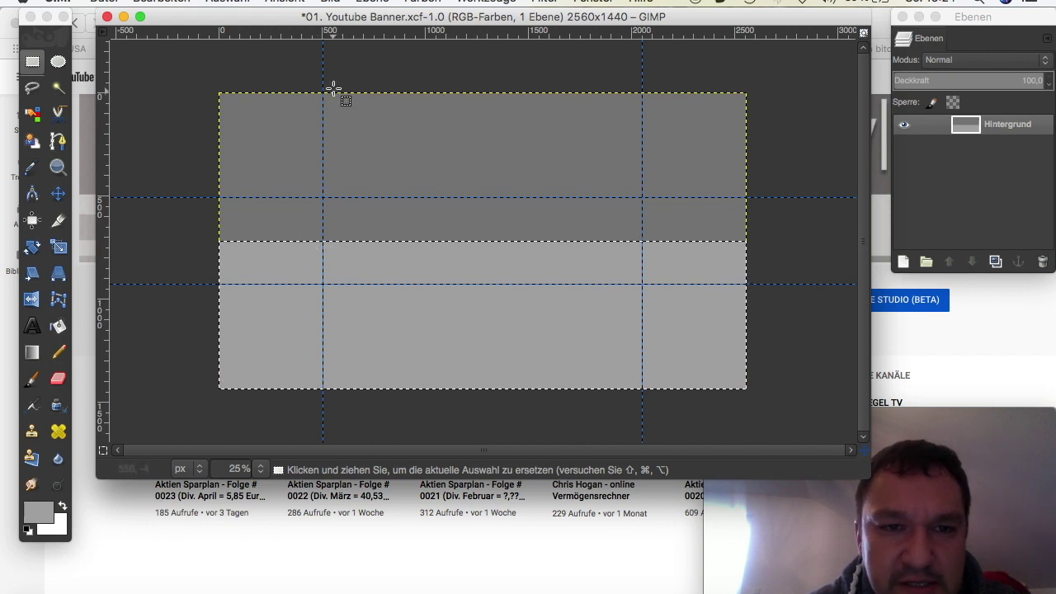
Select a thin full-height vertical strip and bucket-fill it with light grey c0c4c0
drag(333, 85, 337, 415)
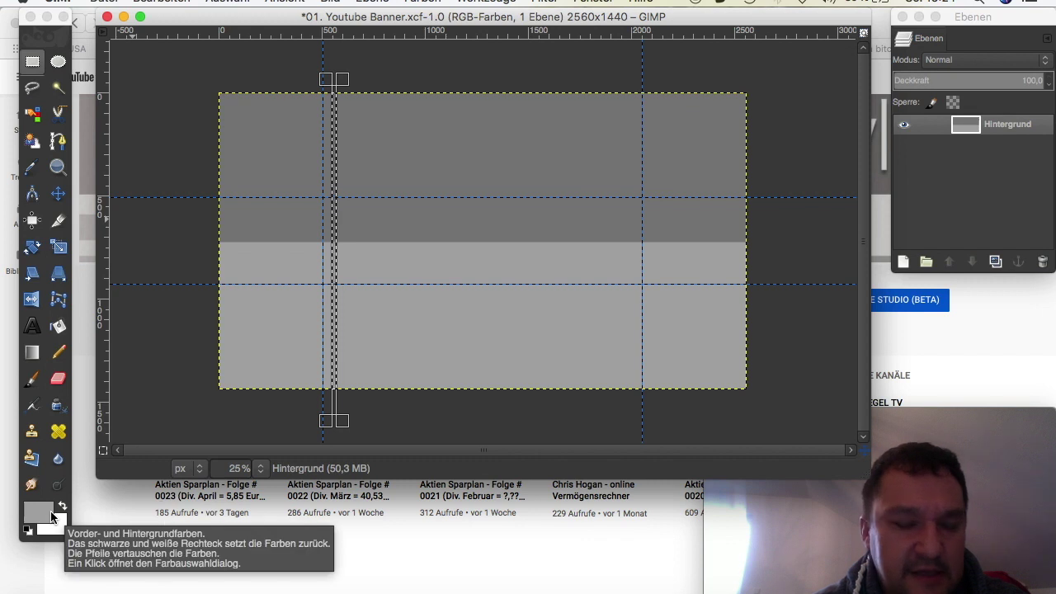
click(44, 513)
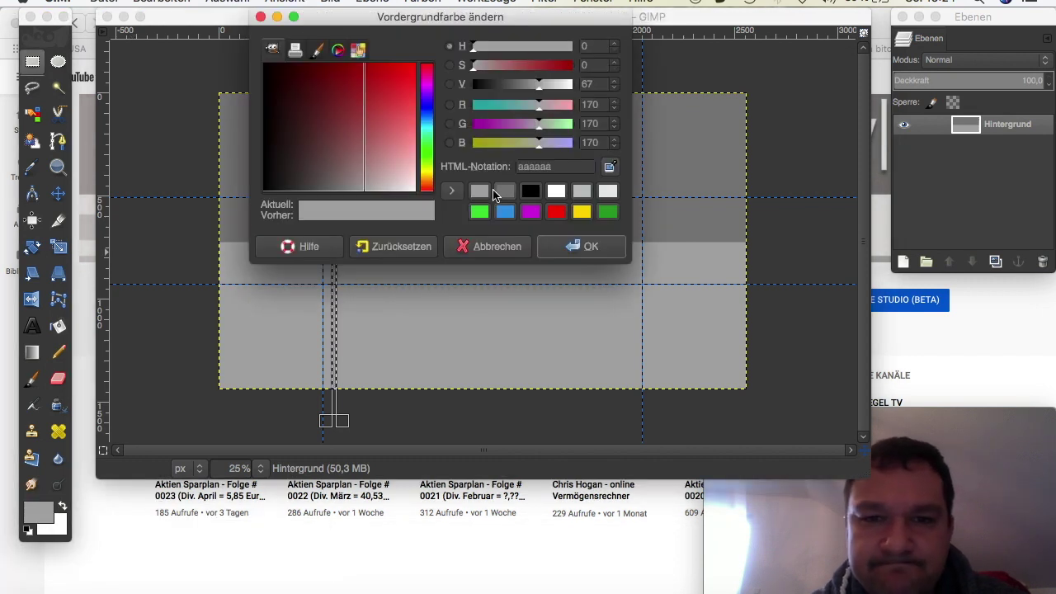
click(581, 191)
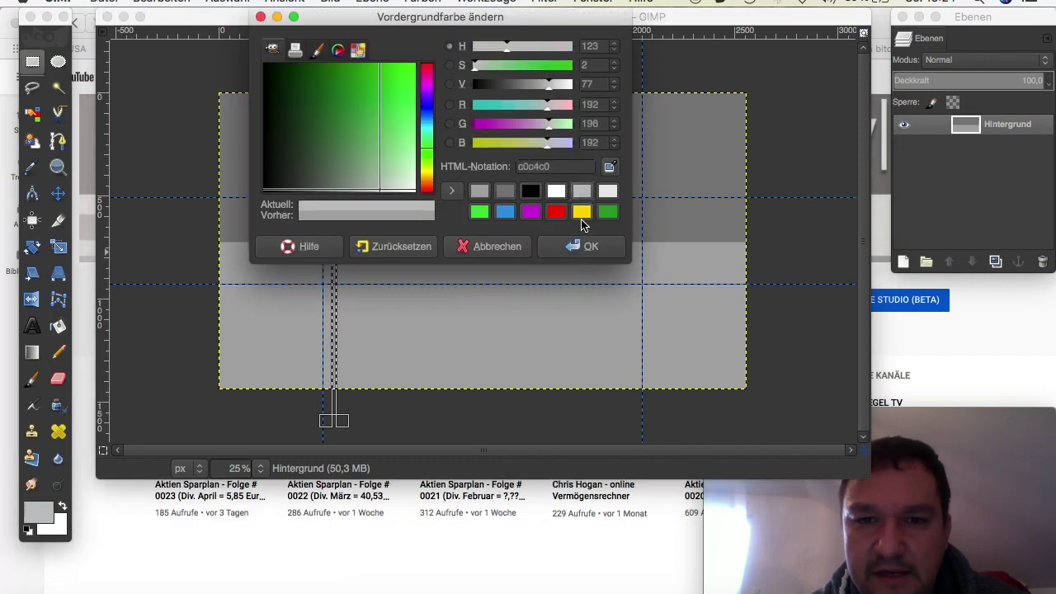
click(589, 246)
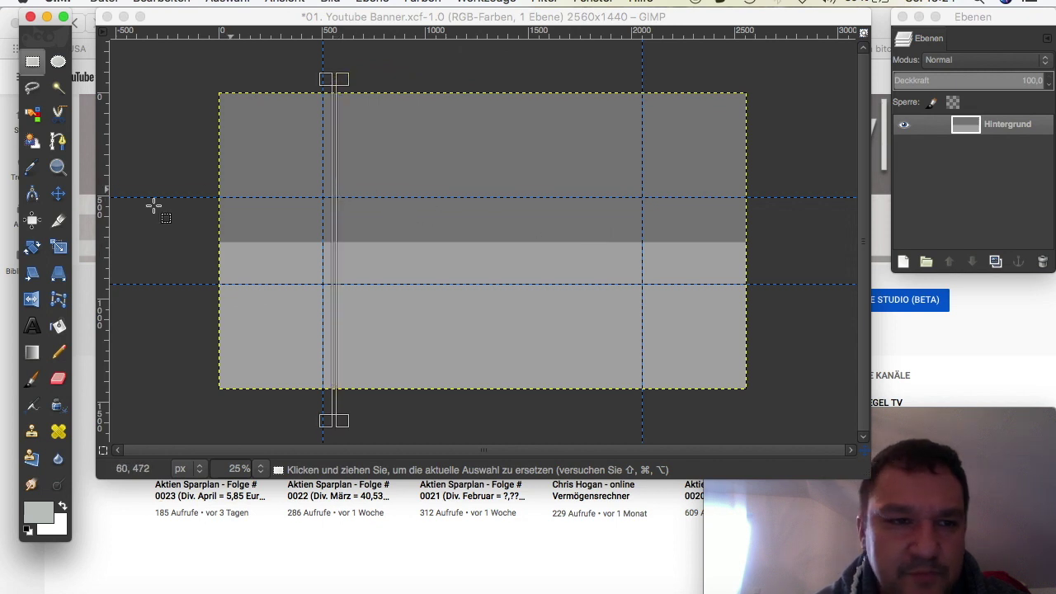
click(59, 326)
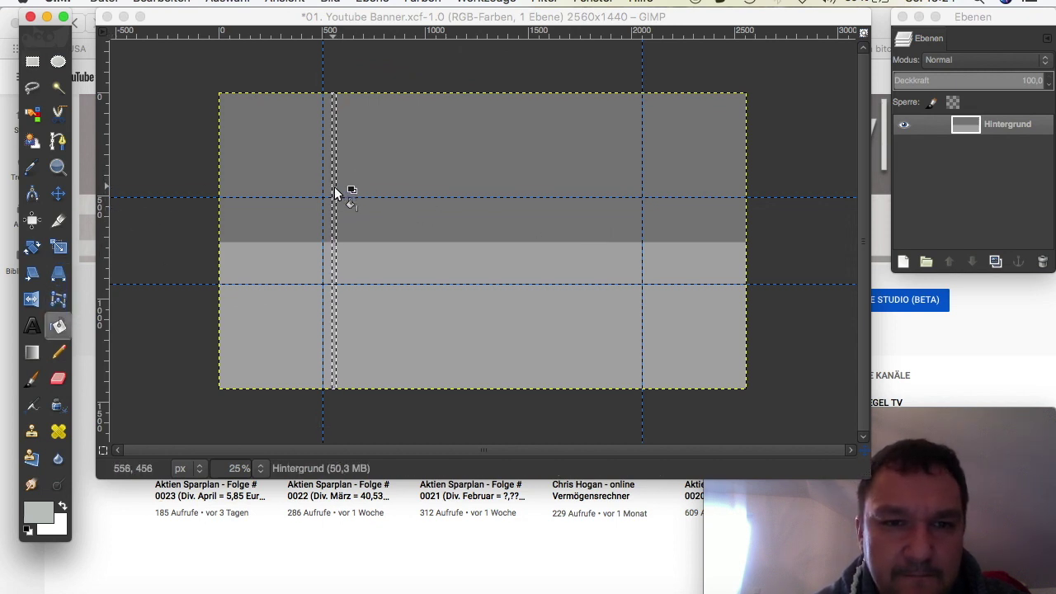
click(335, 190)
click(339, 264)
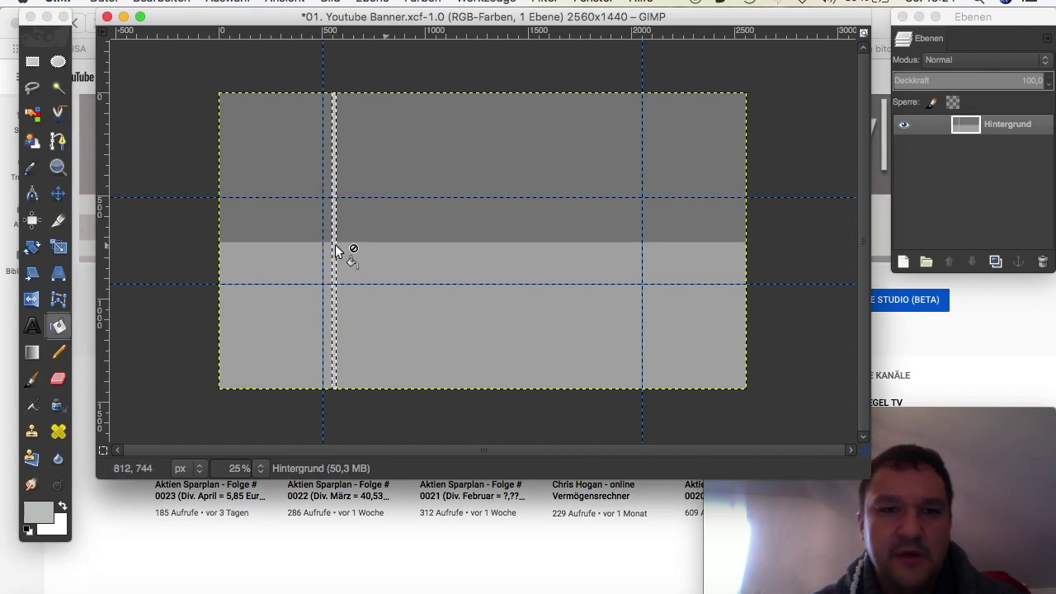
Add and fill two more thin light-grey vertical strips beside the first one
click(33, 62)
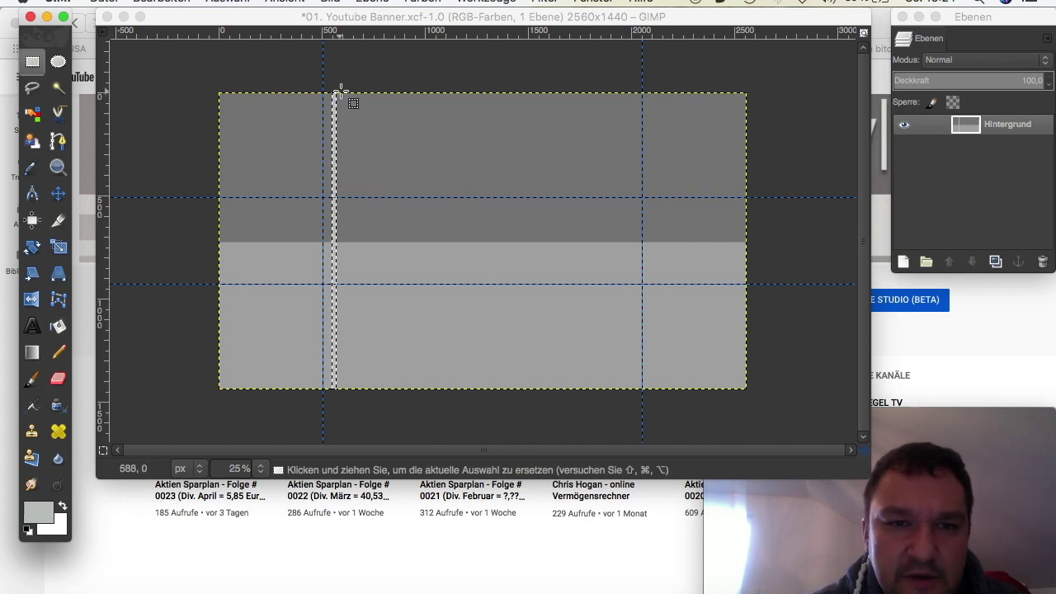
drag(341, 93, 344, 416)
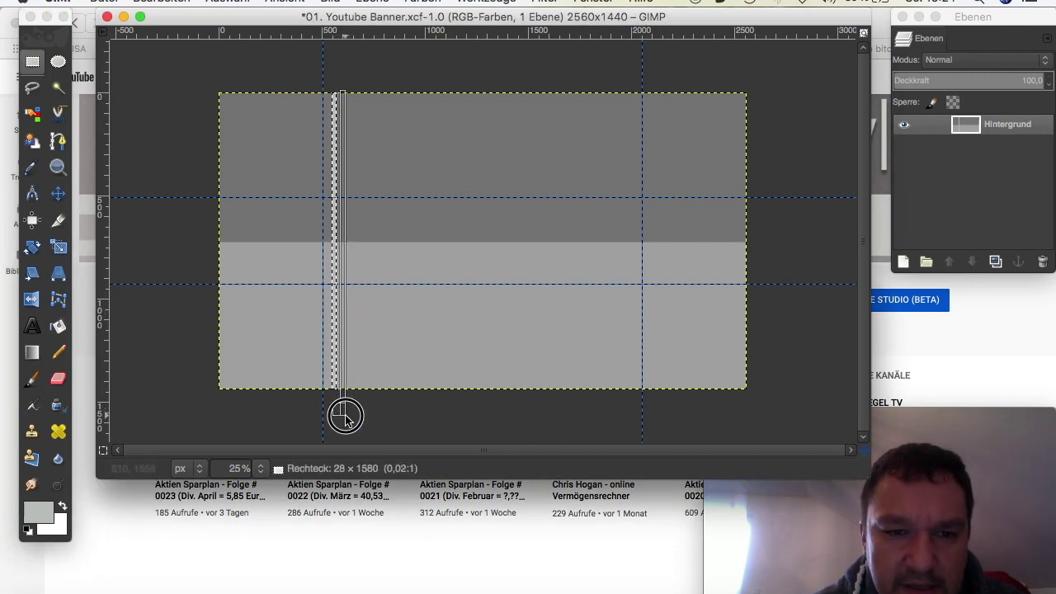
drag(345, 417, 343, 416)
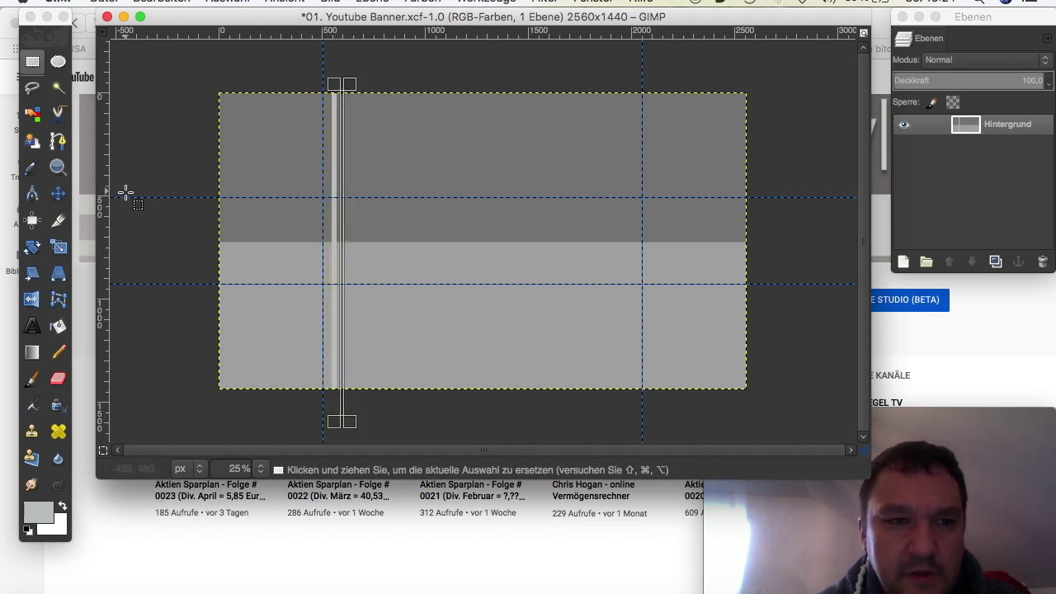
click(57, 329)
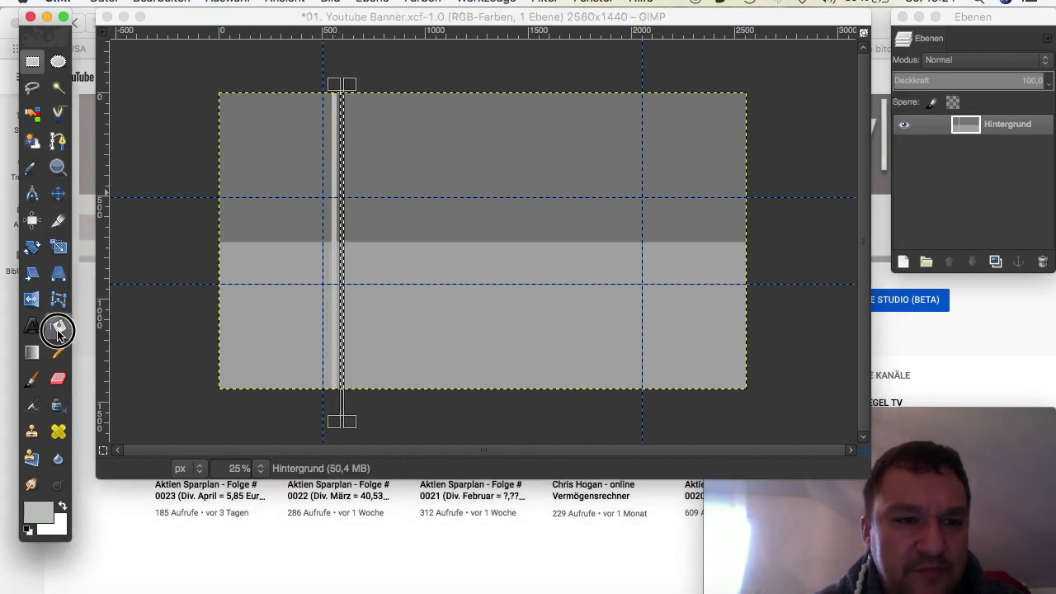
click(342, 187)
click(343, 248)
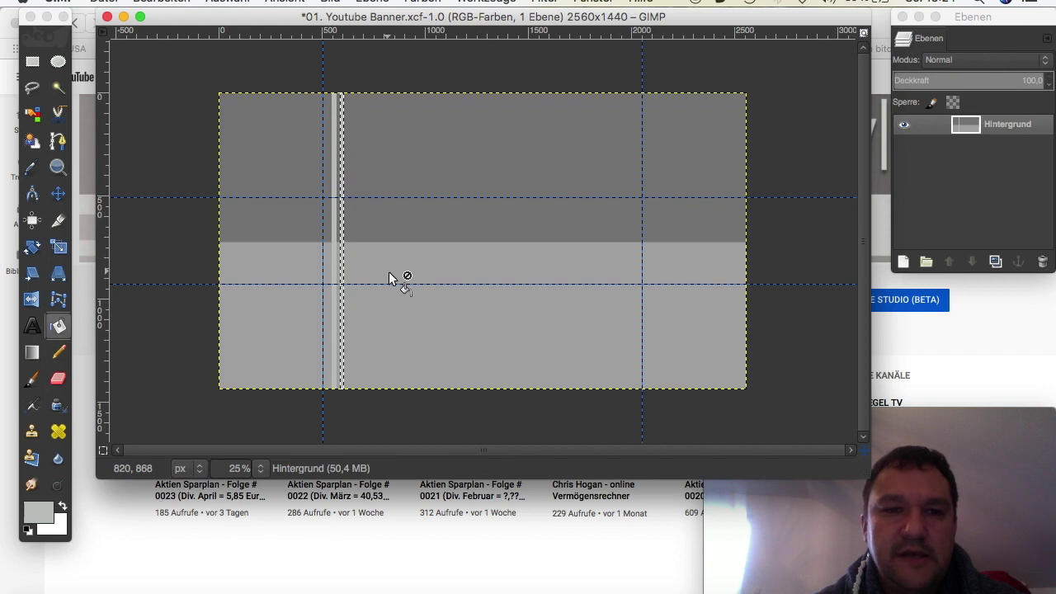
click(32, 64)
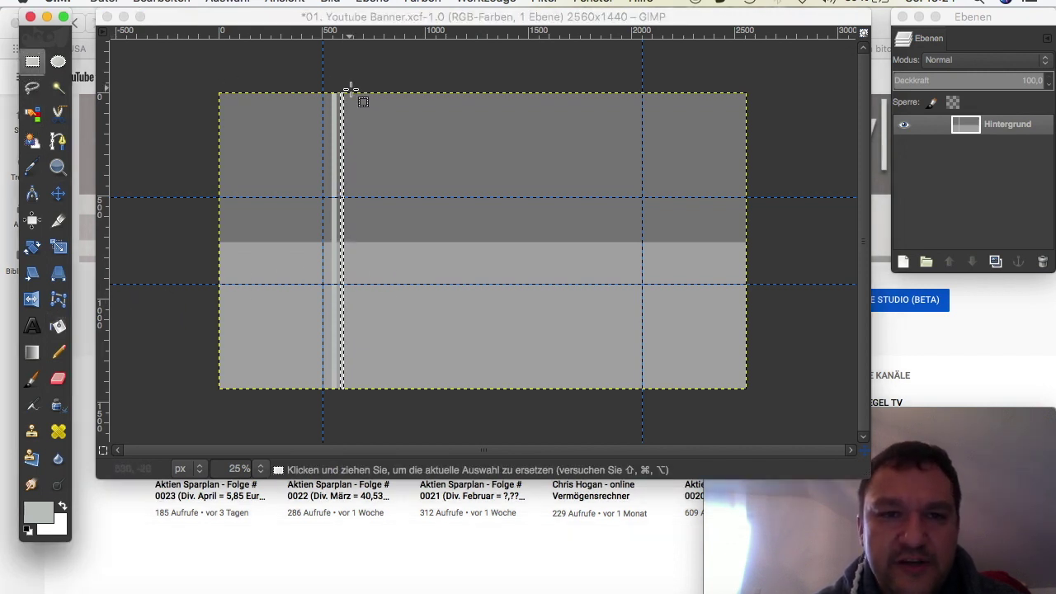
drag(349, 89, 353, 412)
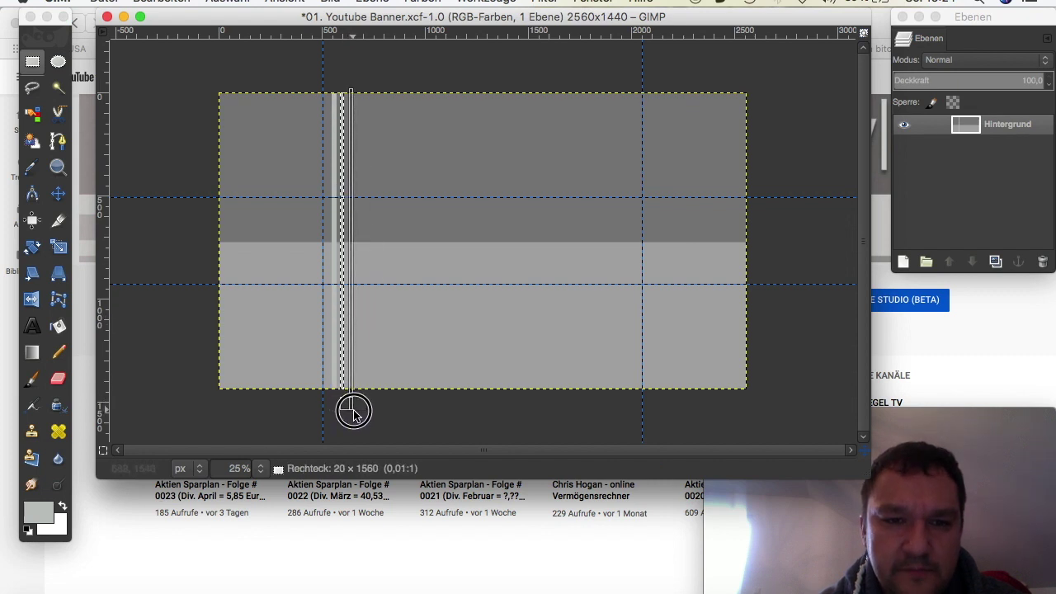
click(57, 325)
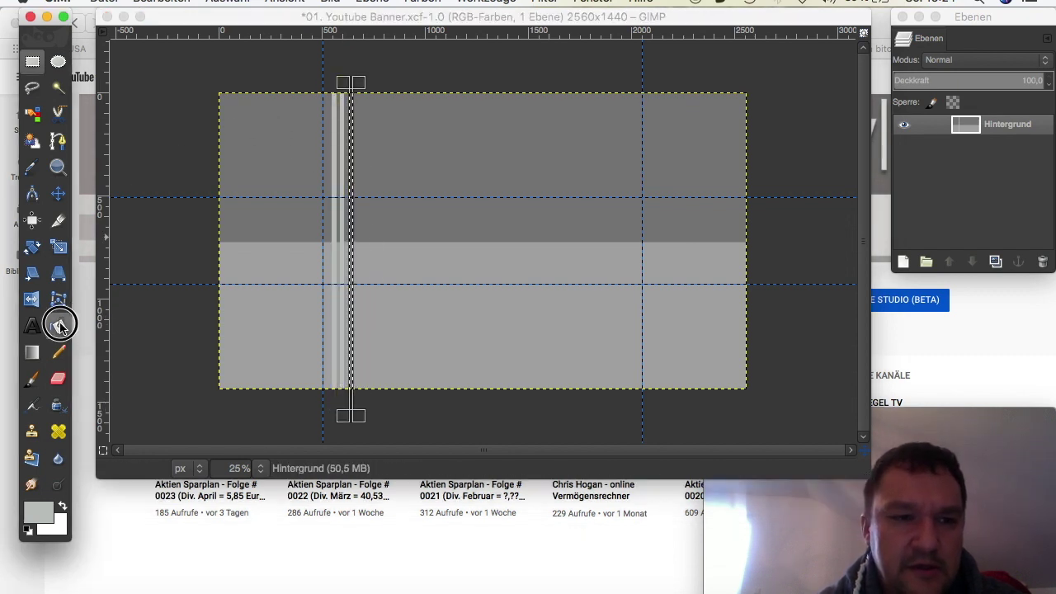
click(350, 174)
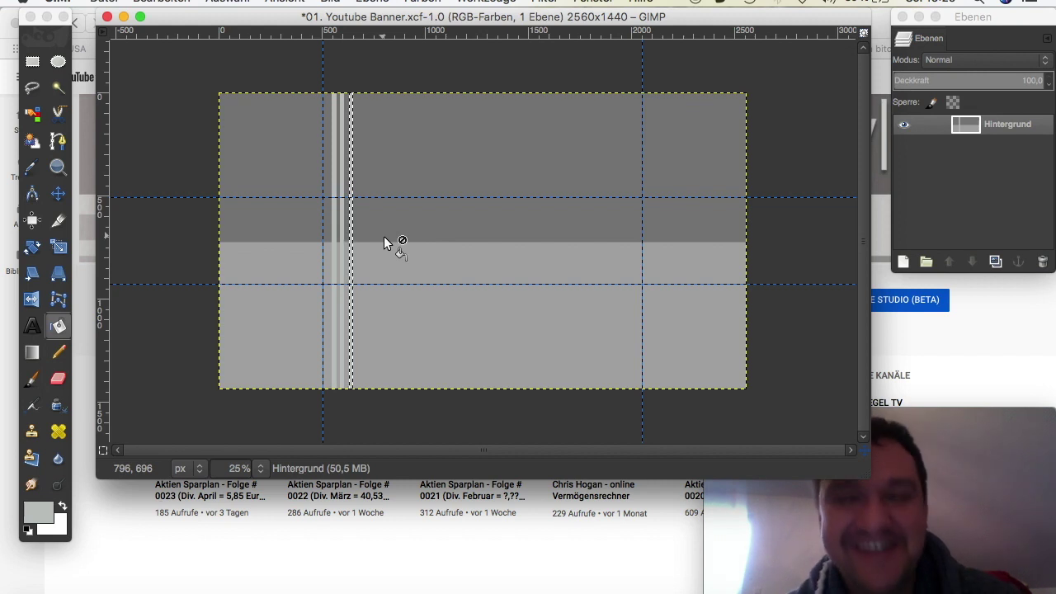
Select a thin full-width band at the grey boundary and make white (ffffff) the foreground colour
click(32, 61)
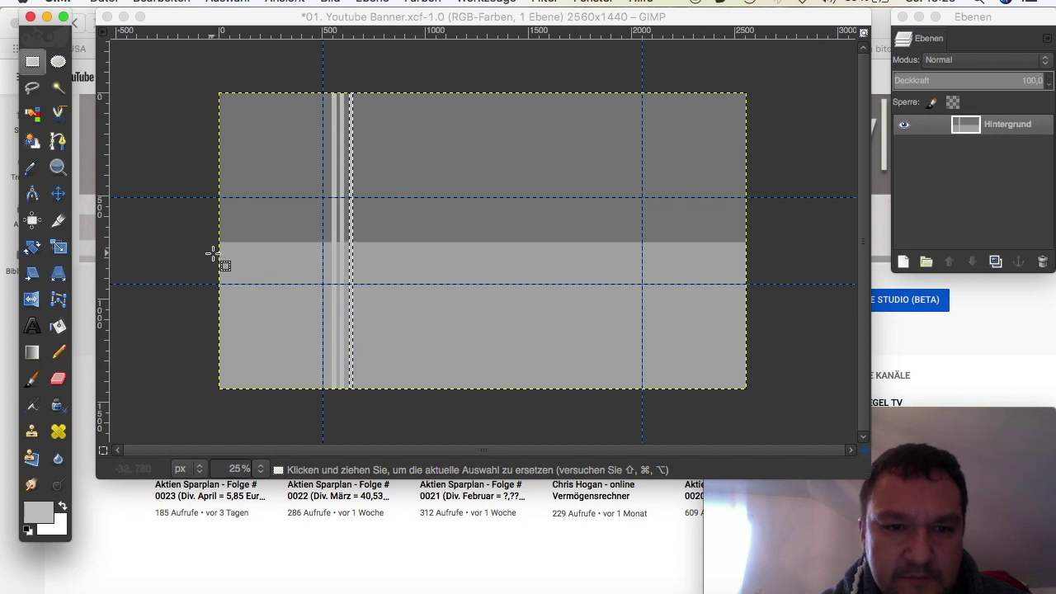
drag(214, 254, 767, 251)
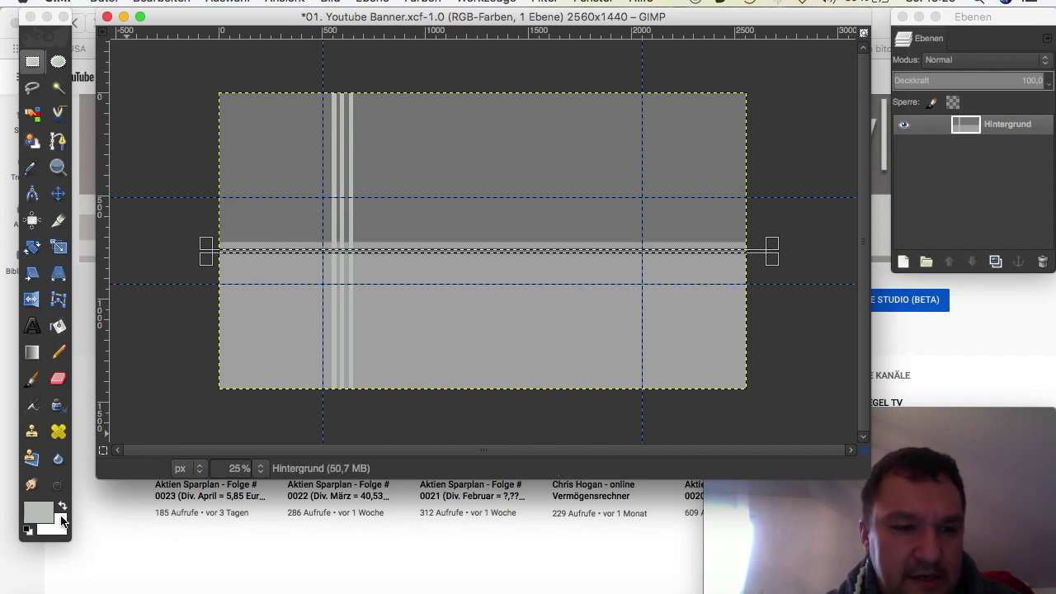
click(47, 515)
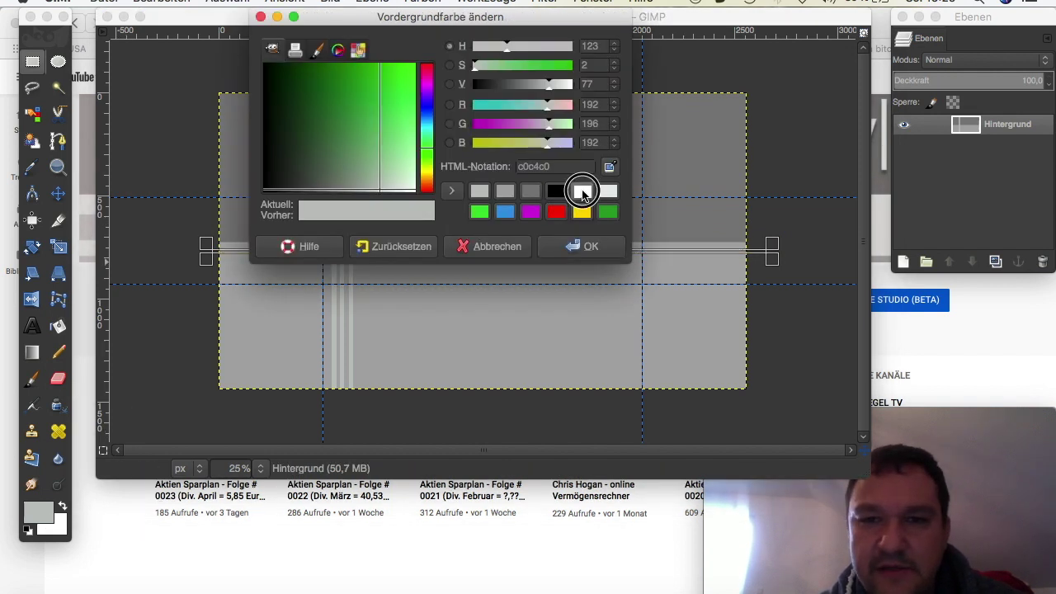
click(583, 191)
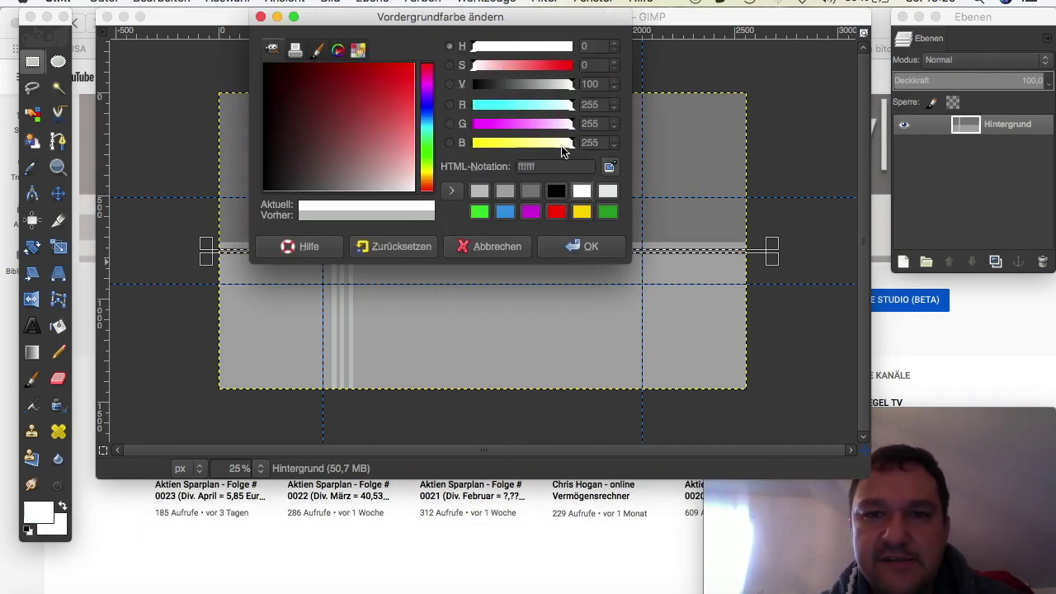
click(577, 245)
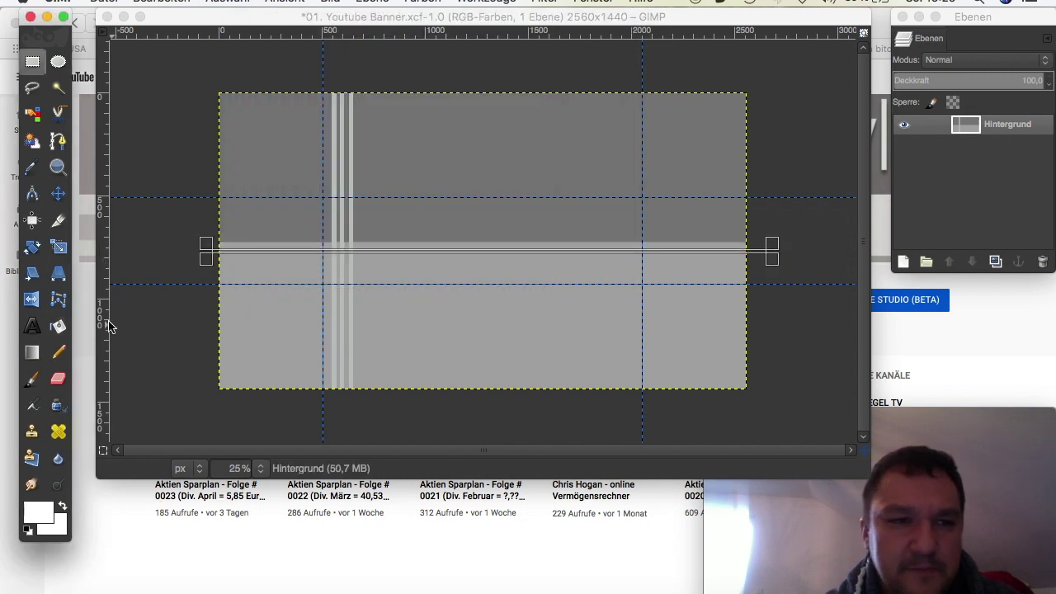
click(56, 326)
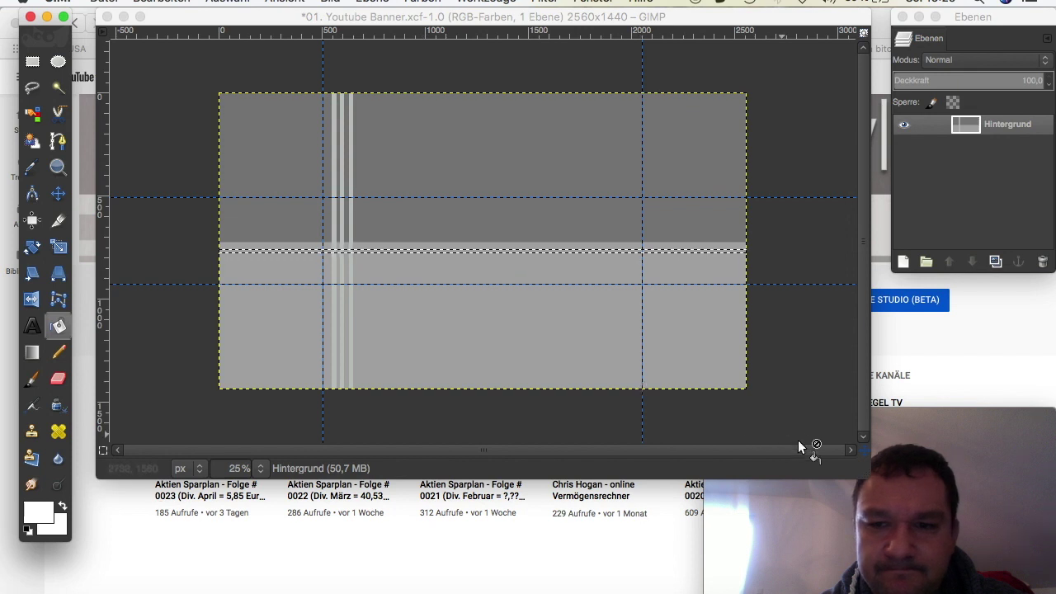
At 100% zoom, fill each section of the boundary band white around the stripes
click(261, 468)
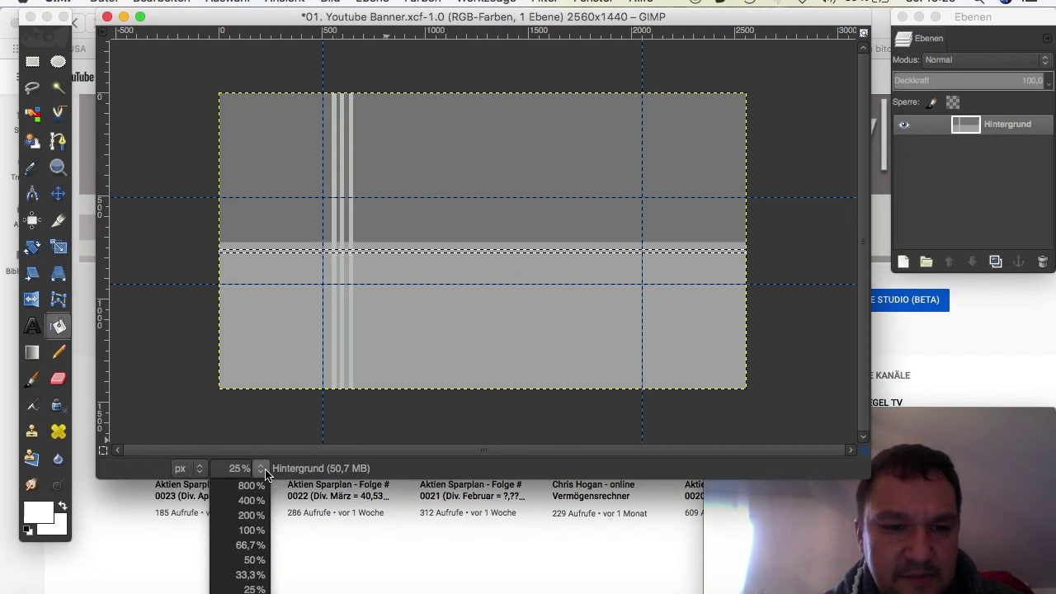
click(253, 530)
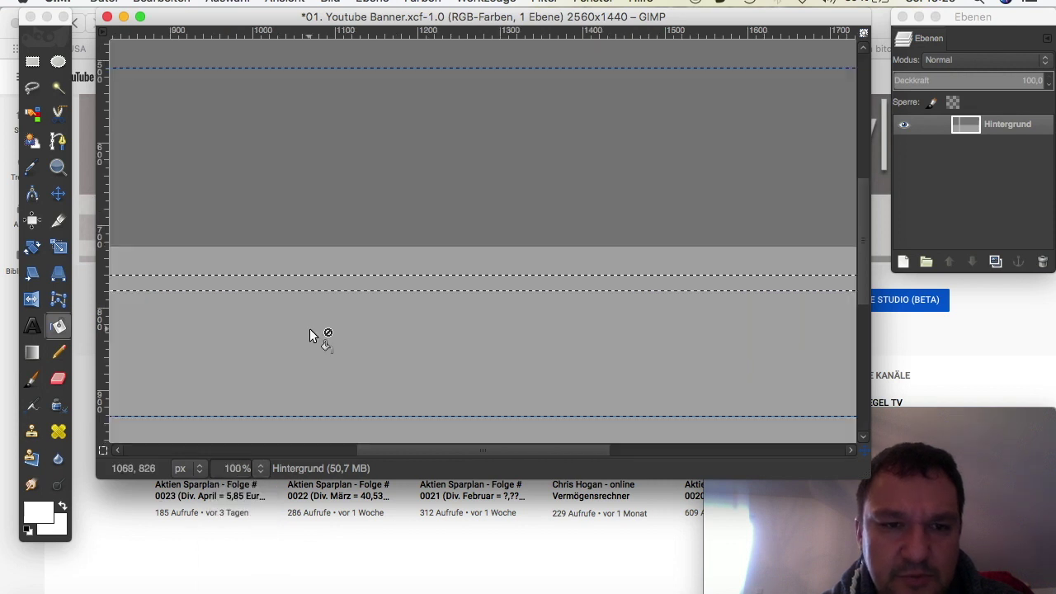
drag(448, 449, 257, 462)
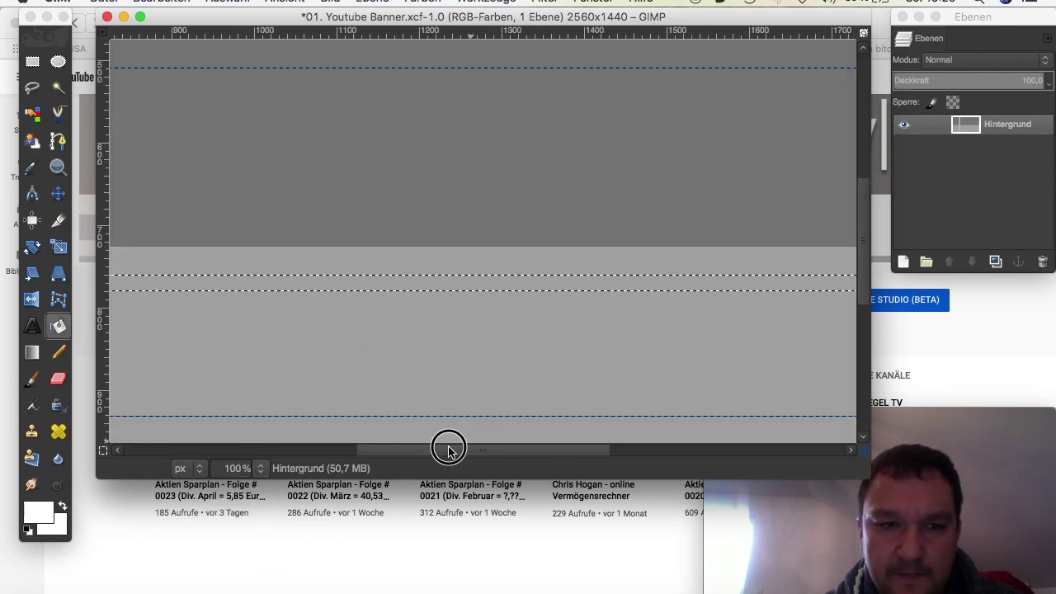
click(386, 288)
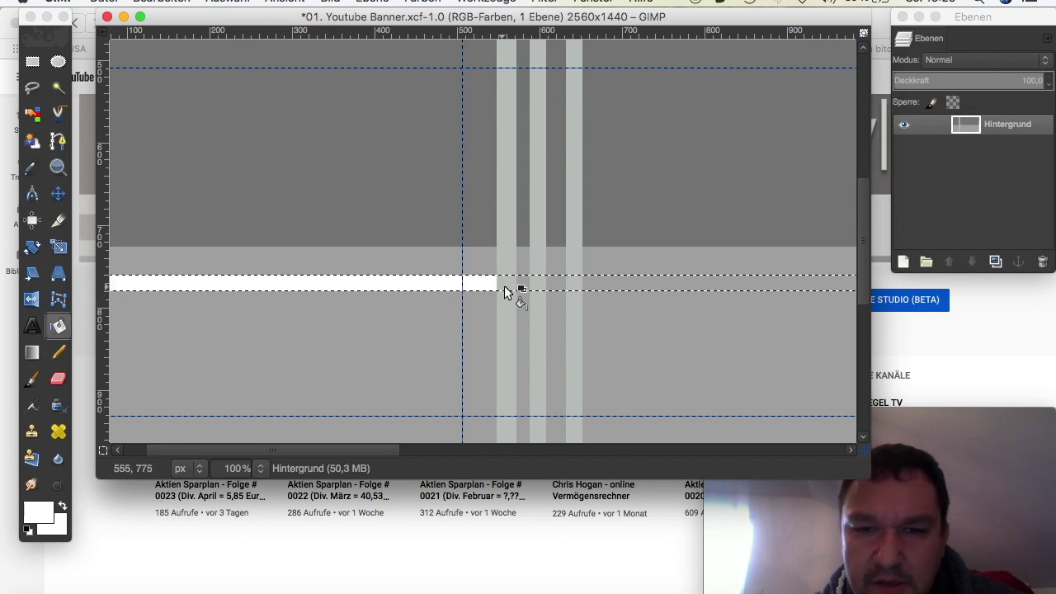
click(539, 284)
click(555, 284)
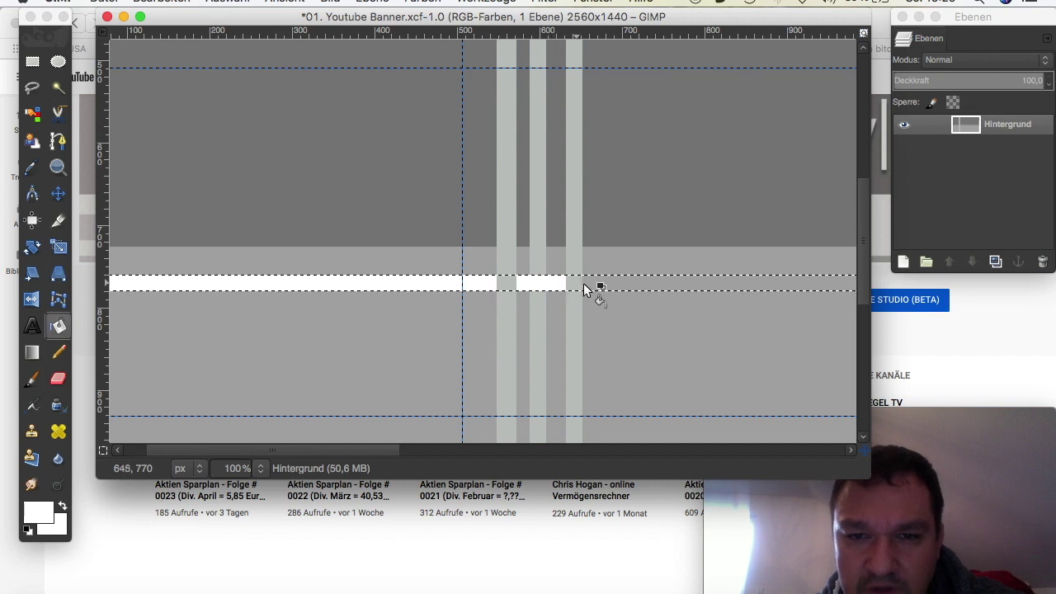
click(603, 285)
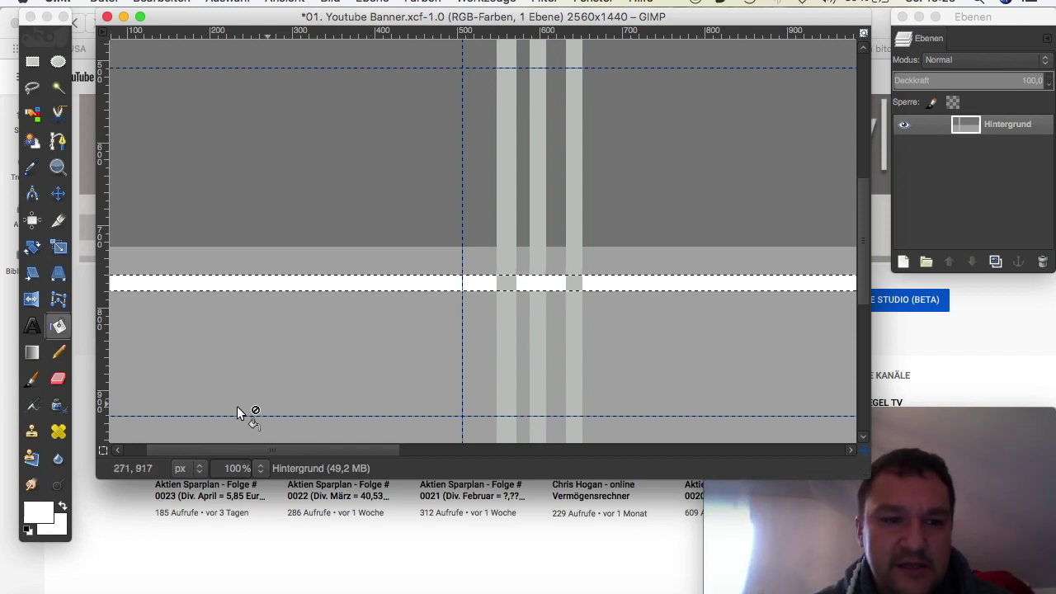
Zoom out and select a thin full-width strip just below the white line
click(259, 468)
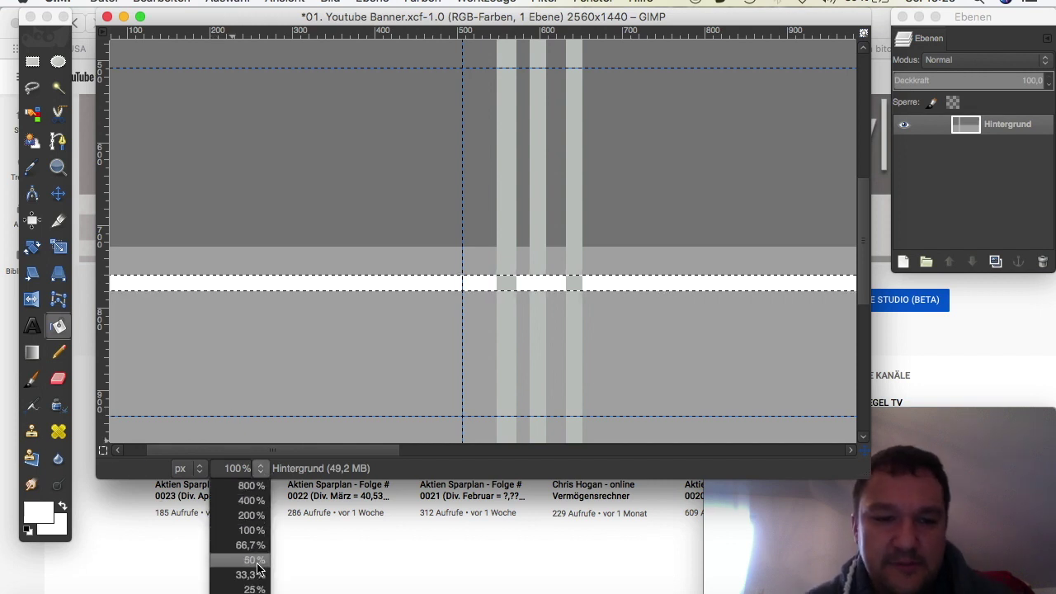
click(256, 589)
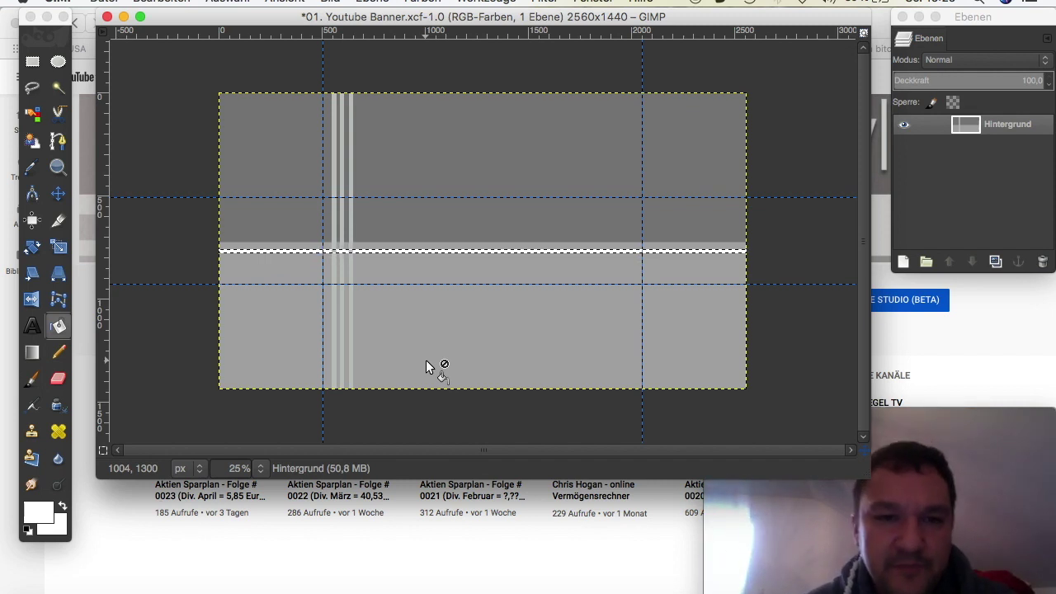
click(33, 61)
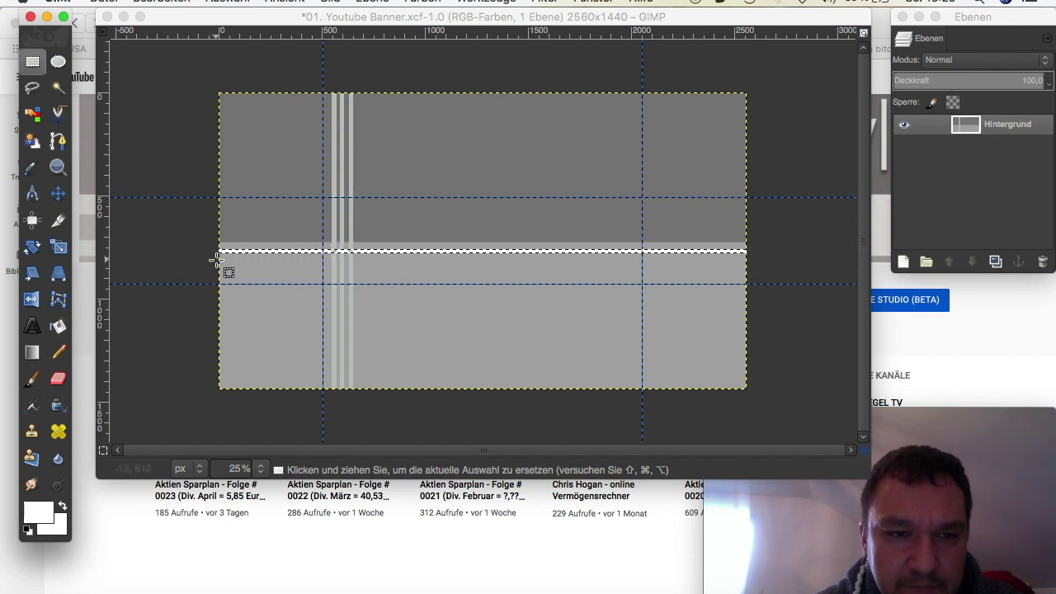
drag(213, 259, 761, 261)
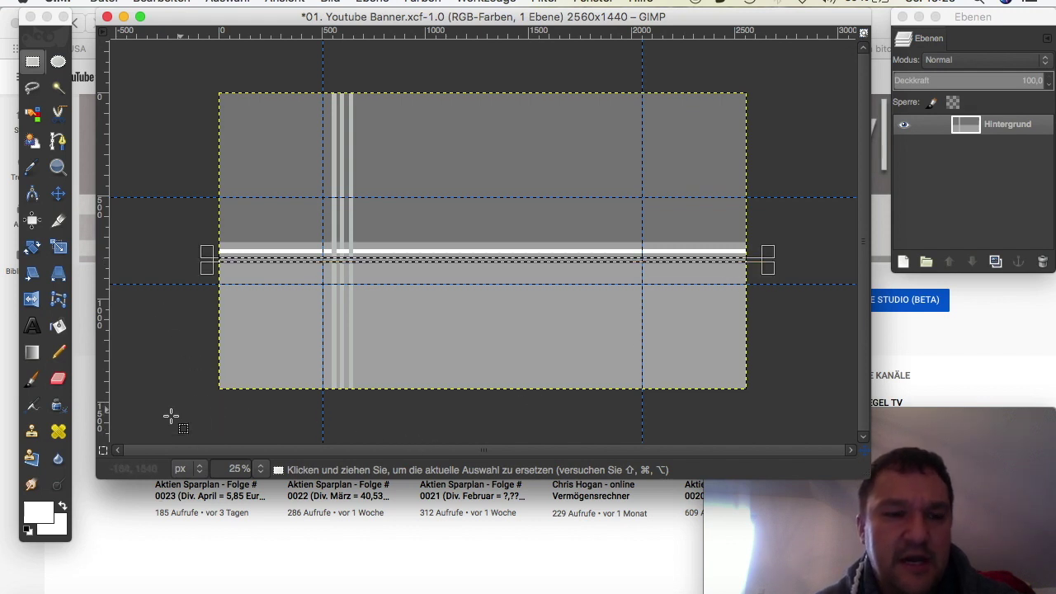
At 100% zoom, bucket-fill the left, middle and right parts of the selected strip white
click(259, 468)
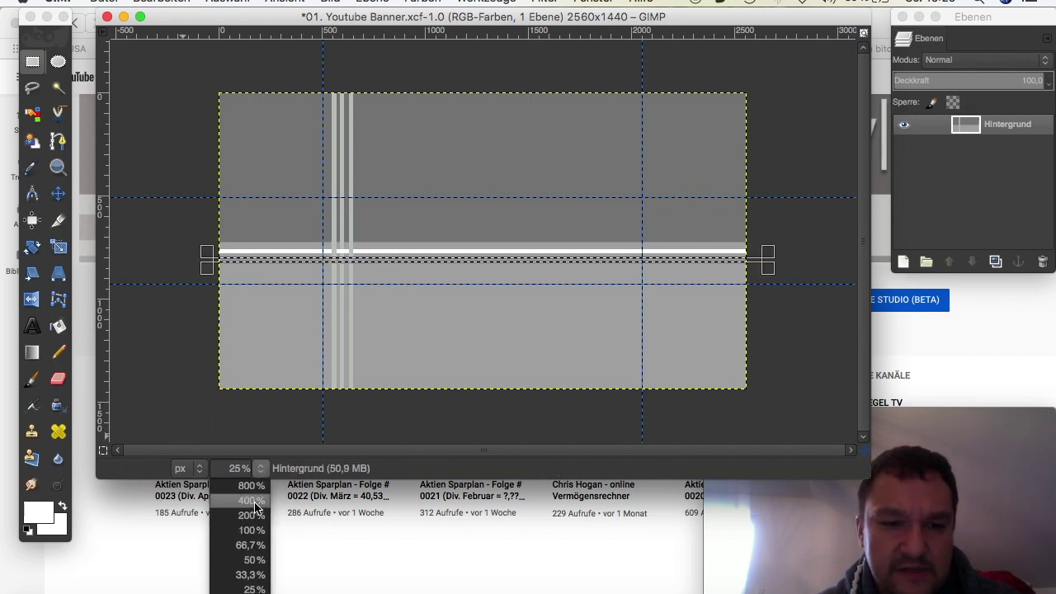
click(252, 529)
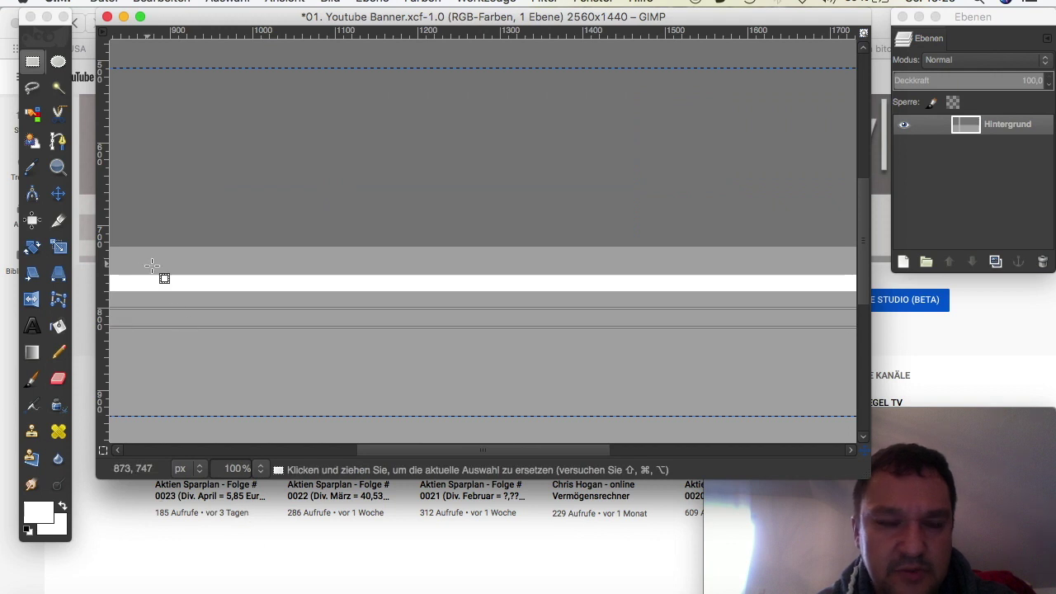
drag(389, 448, 174, 448)
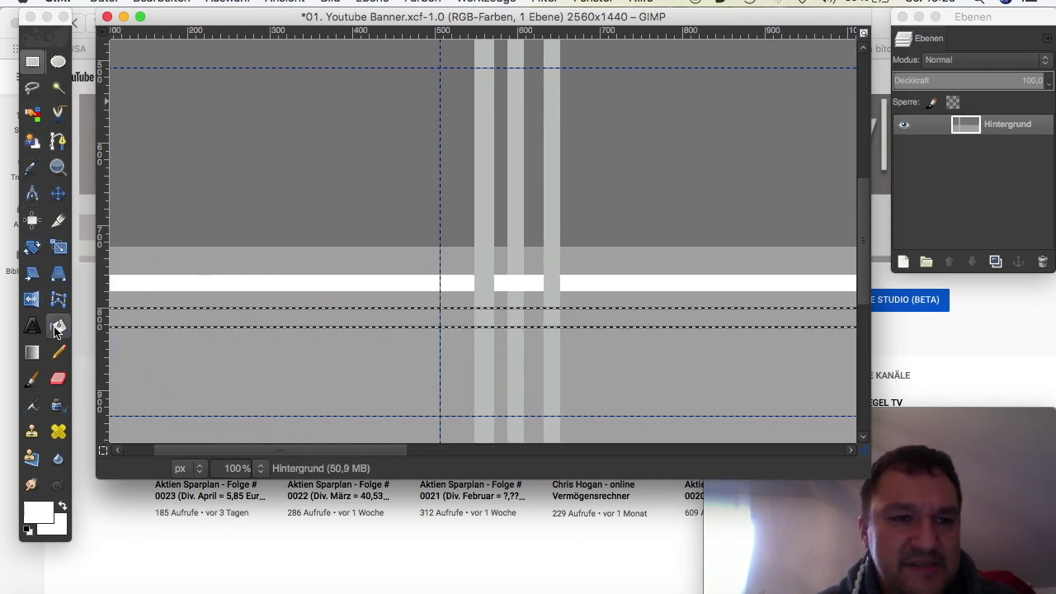
click(57, 328)
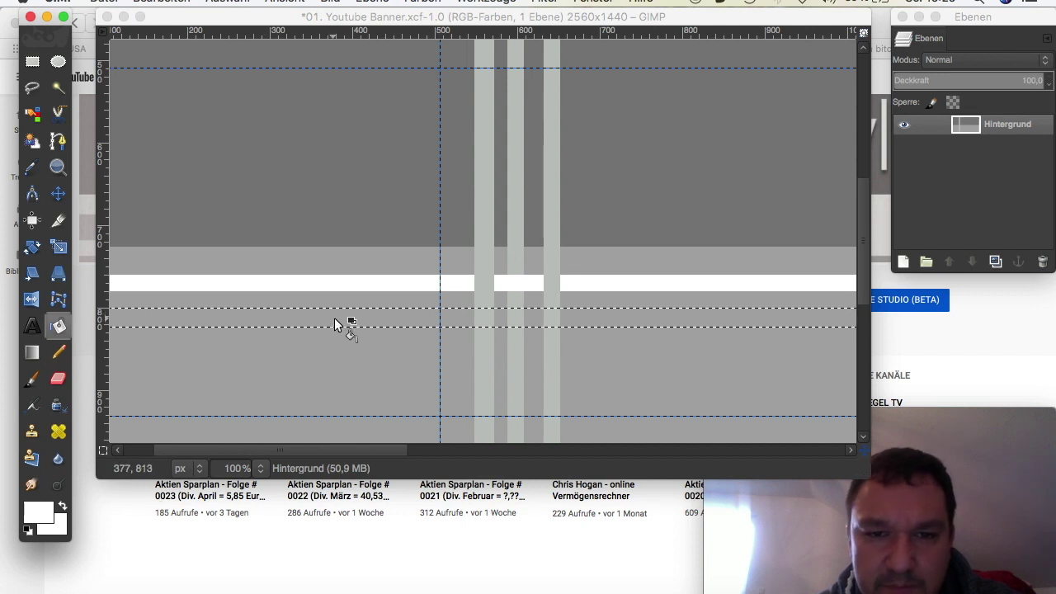
click(381, 321)
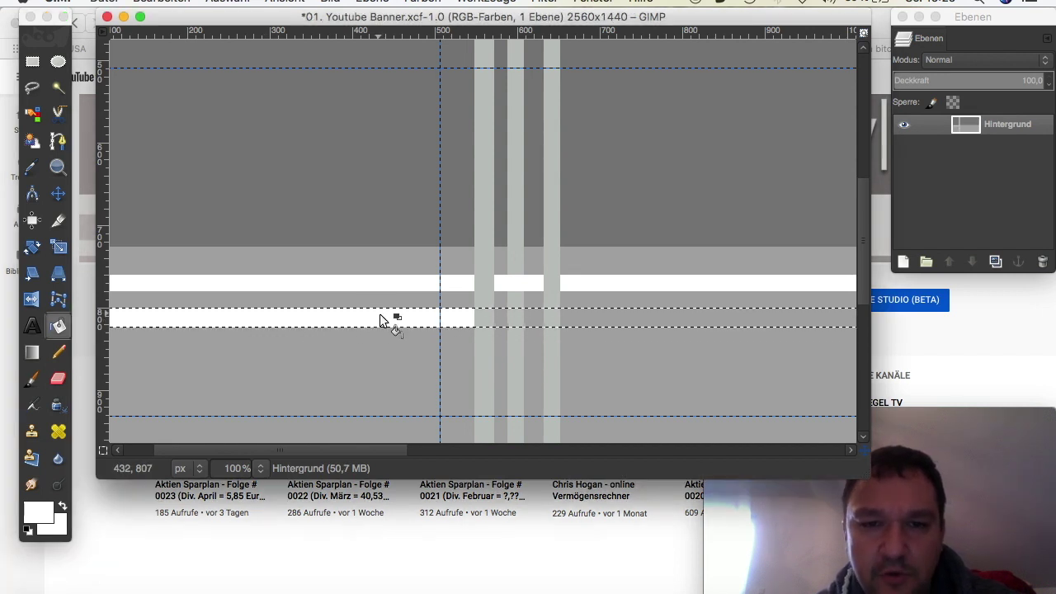
click(501, 318)
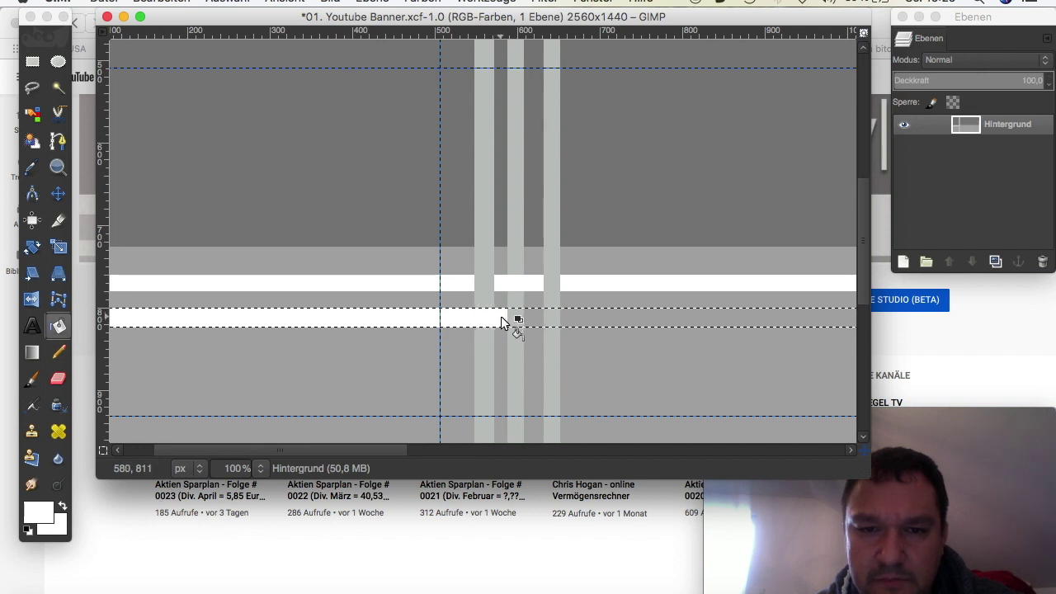
click(552, 318)
click(586, 321)
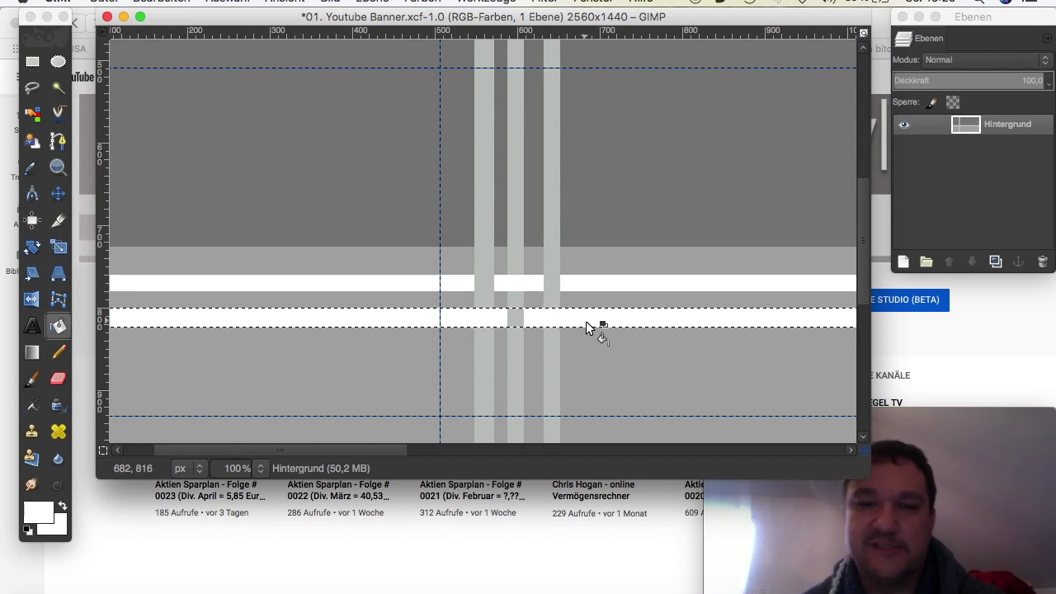
click(259, 468)
key(Escape)
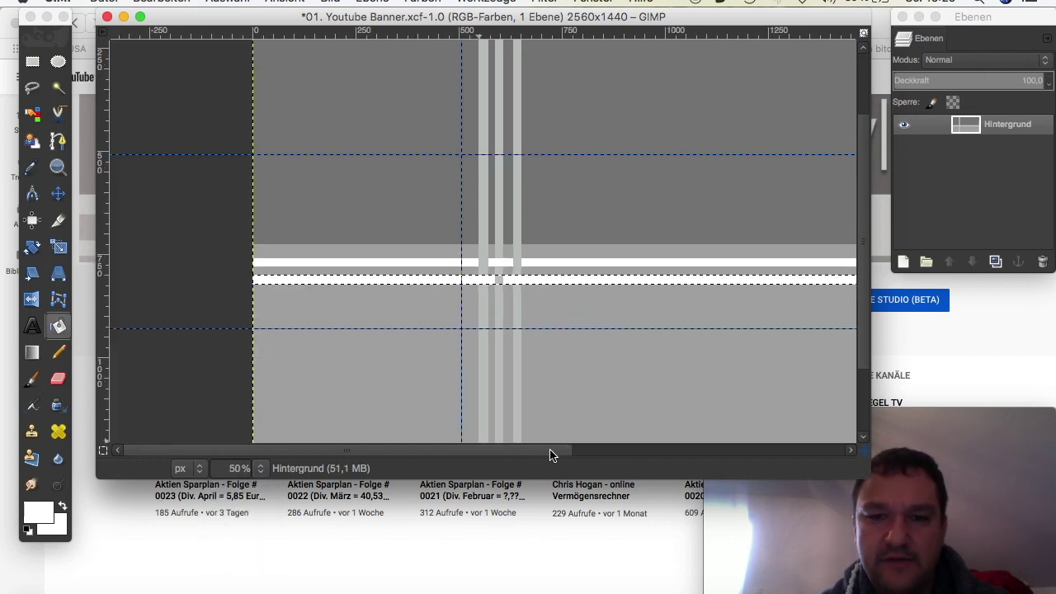
Save the banner with both white stripes to 01. Youtube Banner.xcf via Datei > Speichern
drag(551, 456, 534, 479)
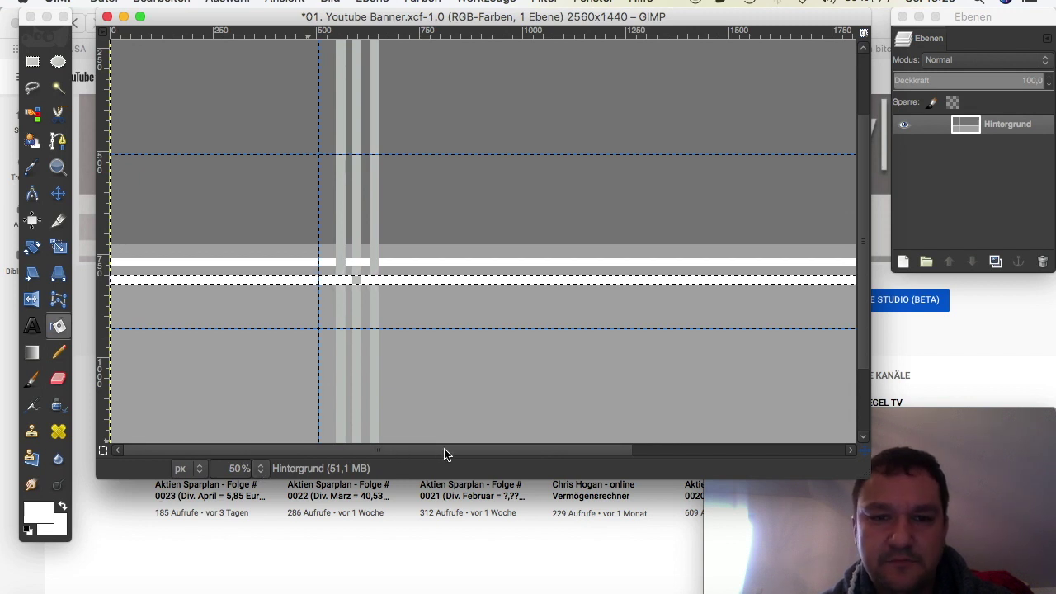
drag(444, 454, 525, 455)
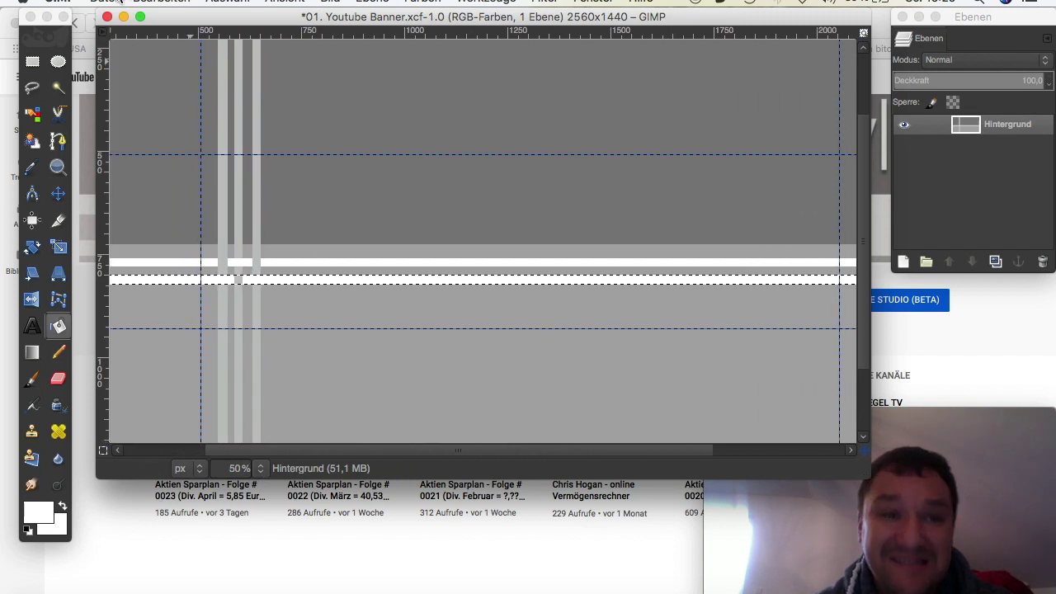
click(118, 2)
click(124, 136)
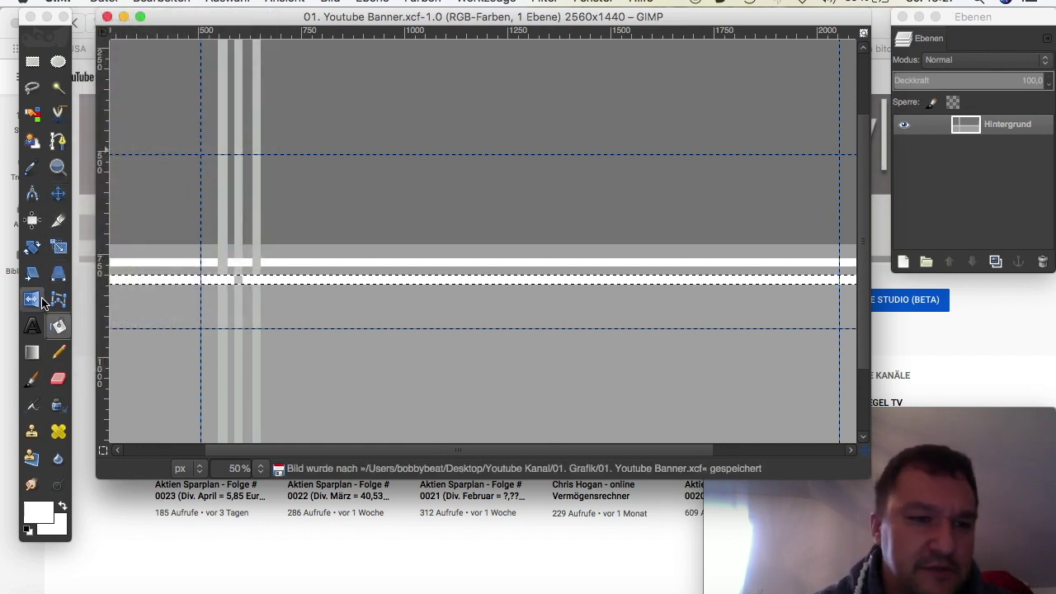
click(38, 327)
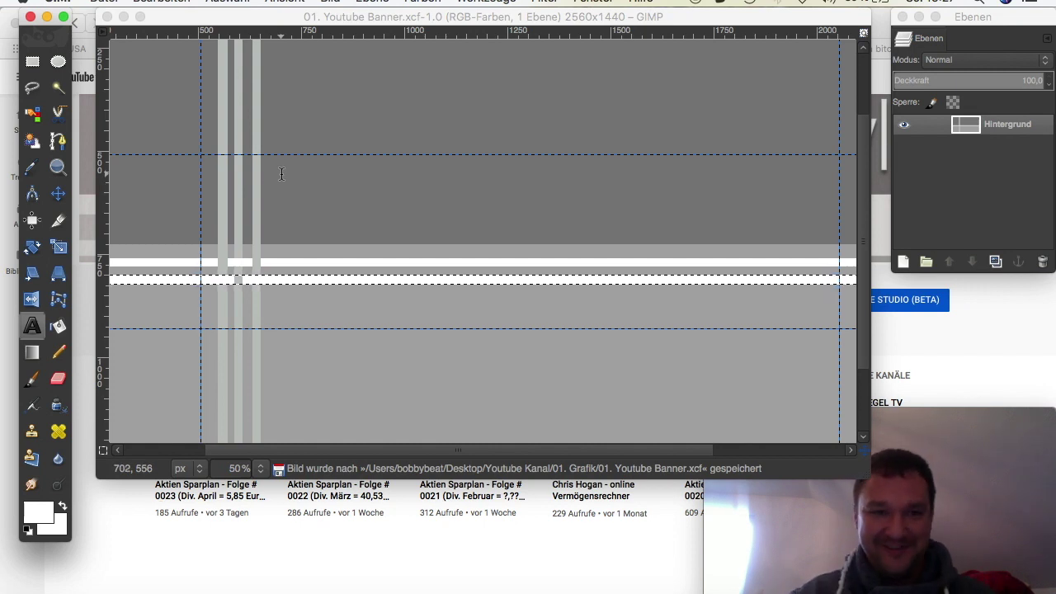
Draw a text box in the upper grey area and type NEWS
click(281, 174)
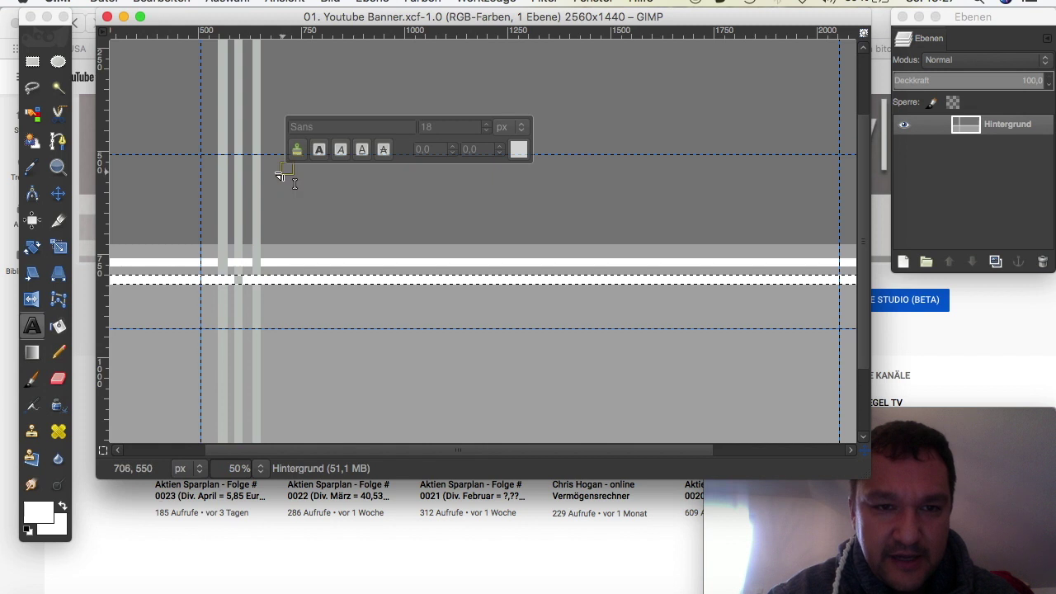
mouse_move(282, 174)
mouse_down()
mouse_move(492, 241)
mouse_move(503, 232)
mouse_move(425, 231)
mouse_up()
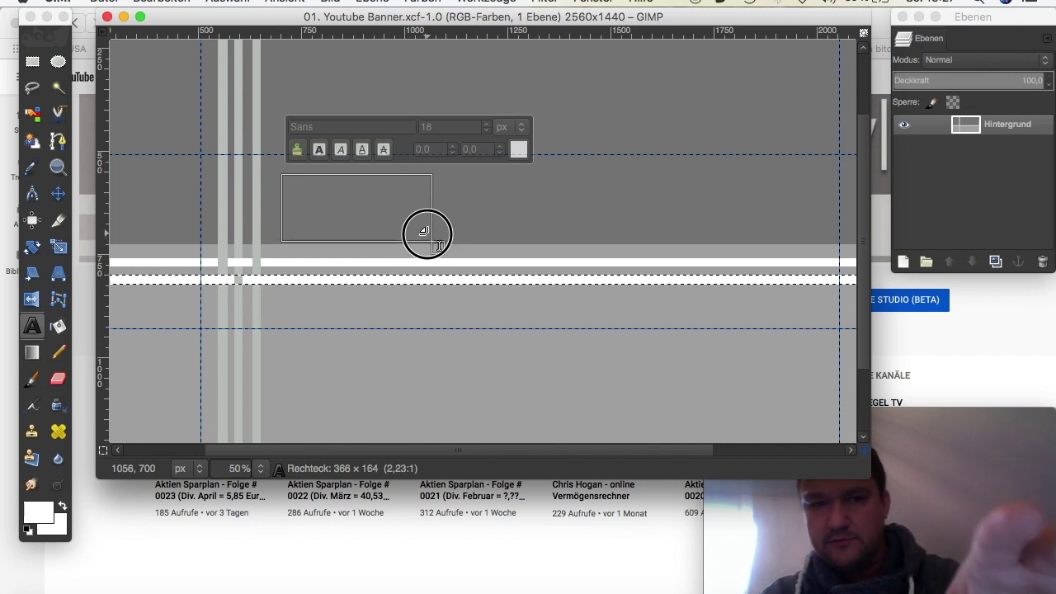
drag(425, 230, 424, 232)
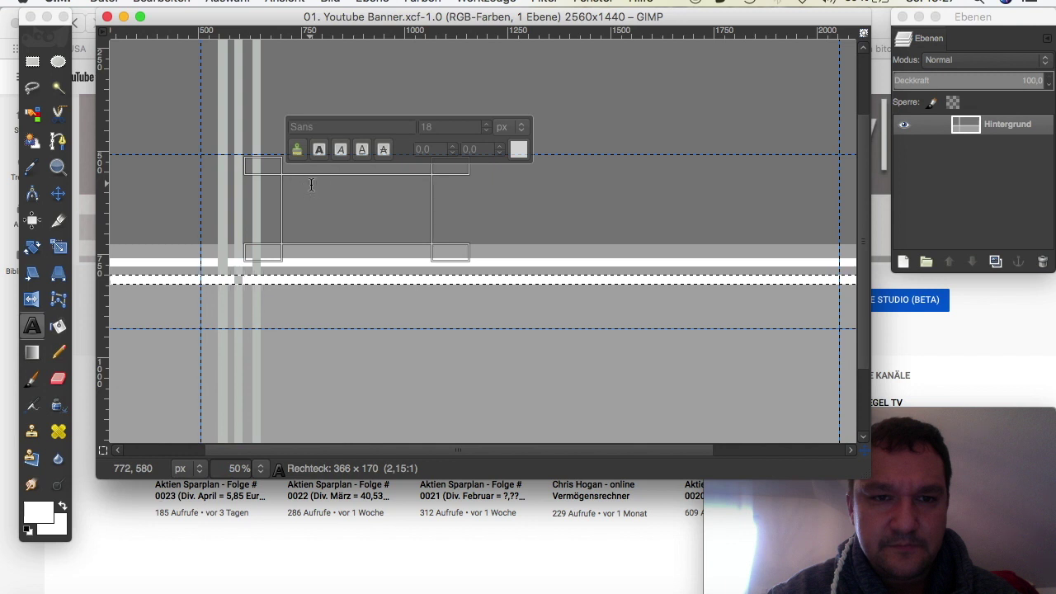
text(NEWS)
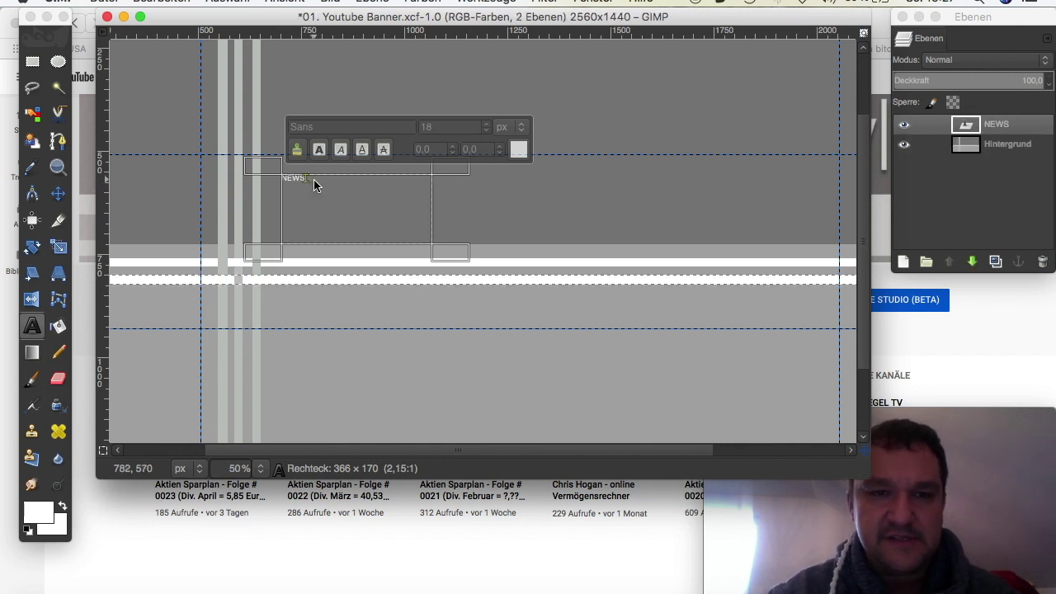
Enlarge the NEWS text's font size and make it bold
drag(299, 181, 281, 180)
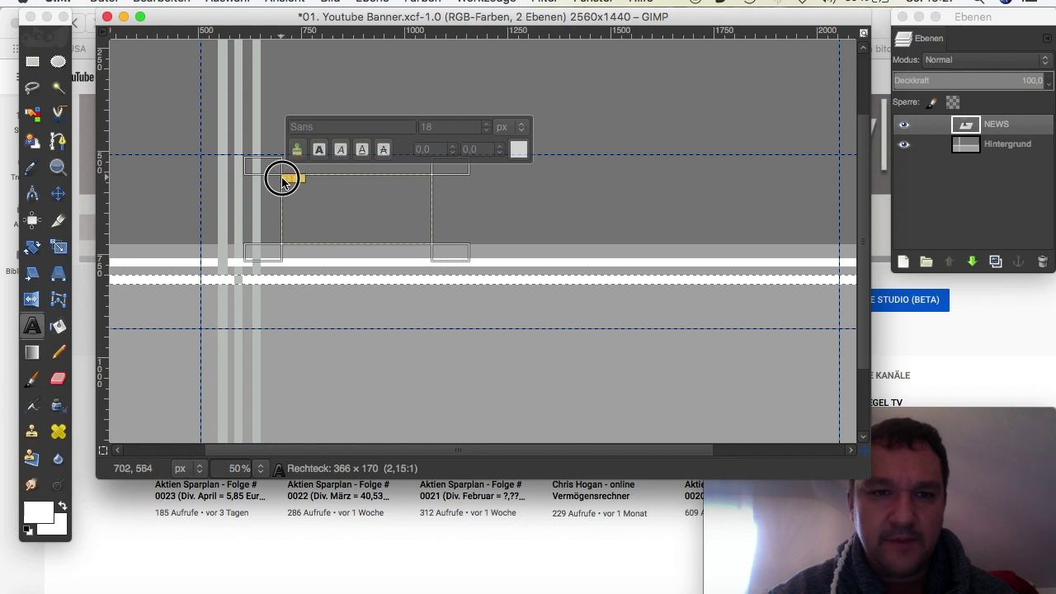
text(81)
click(489, 126)
click(489, 126)
click(490, 126)
click(490, 126)
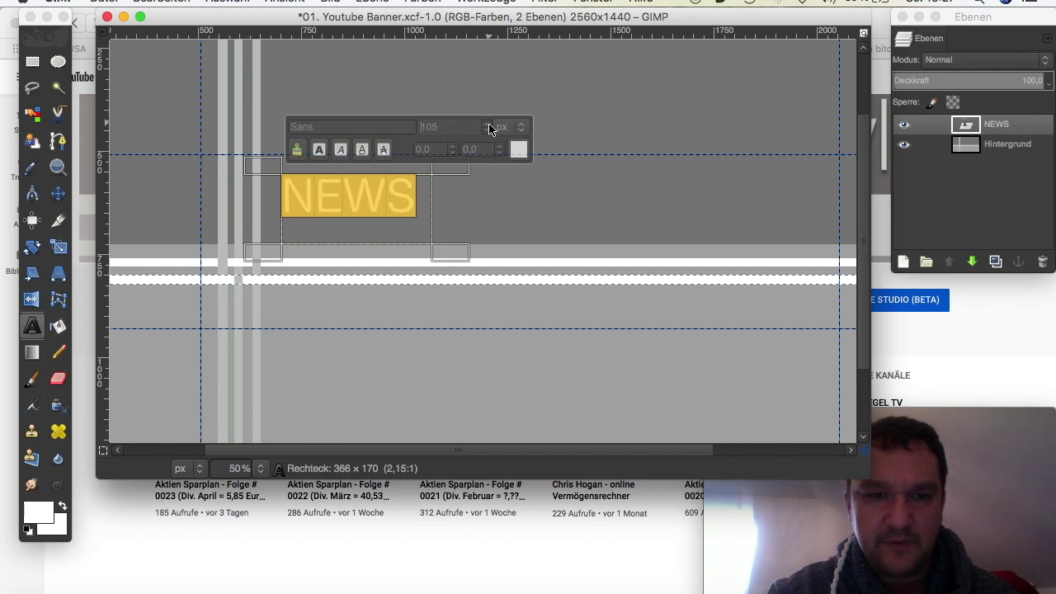
click(319, 149)
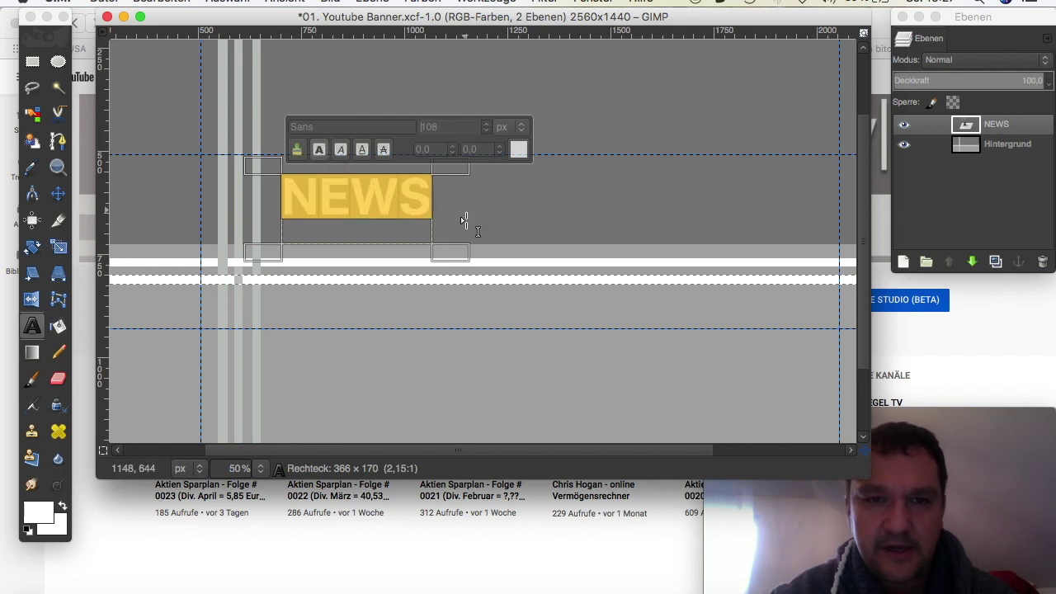
Widen the NEWS text box and fine-tune its font size to 119 px
click(469, 261)
drag(469, 261, 519, 268)
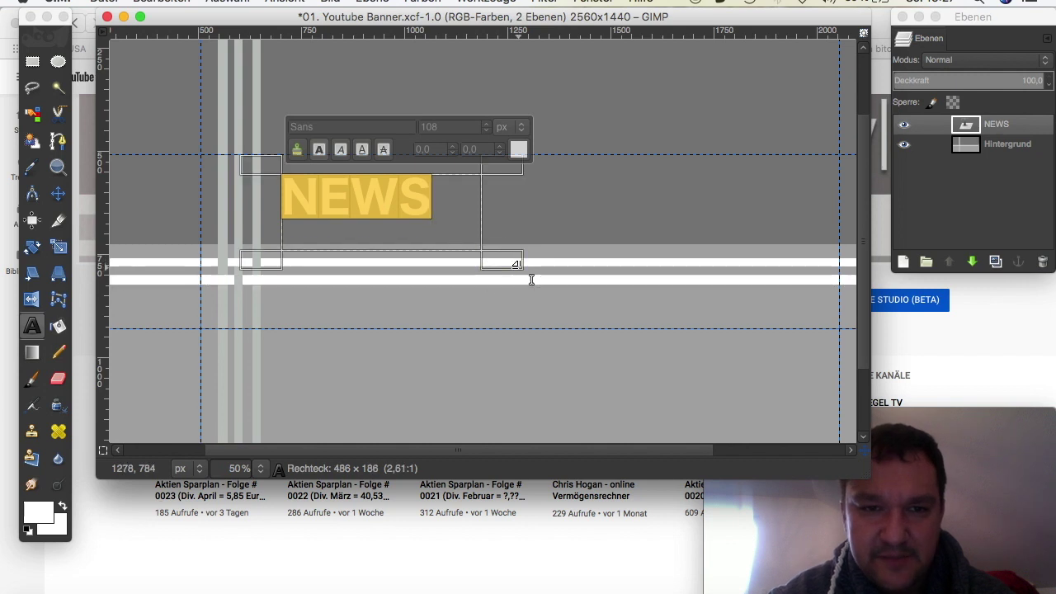
click(488, 132)
click(488, 132)
click(489, 126)
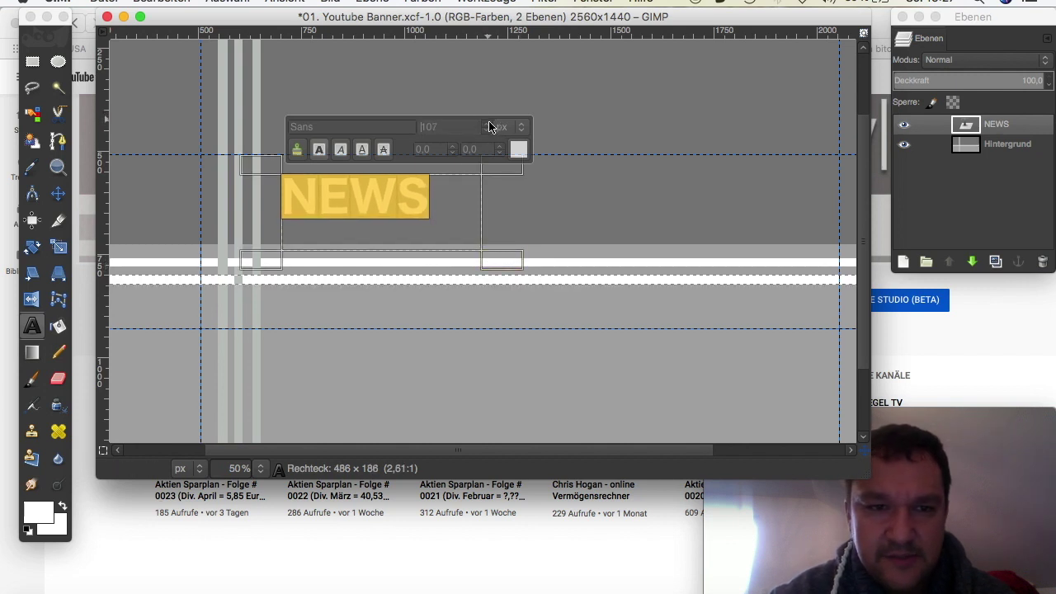
click(488, 126)
click(489, 126)
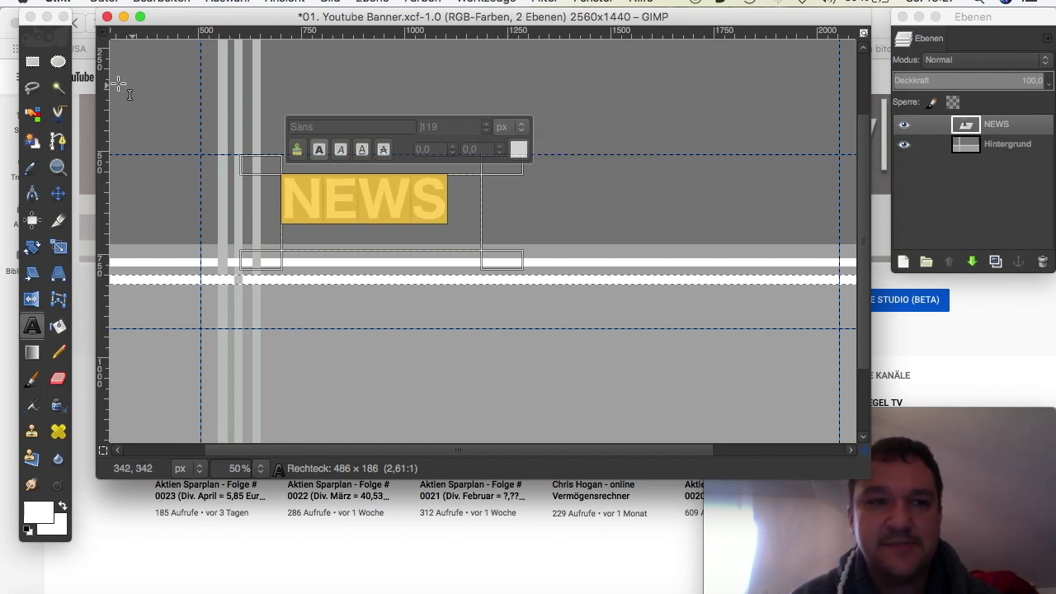
click(57, 193)
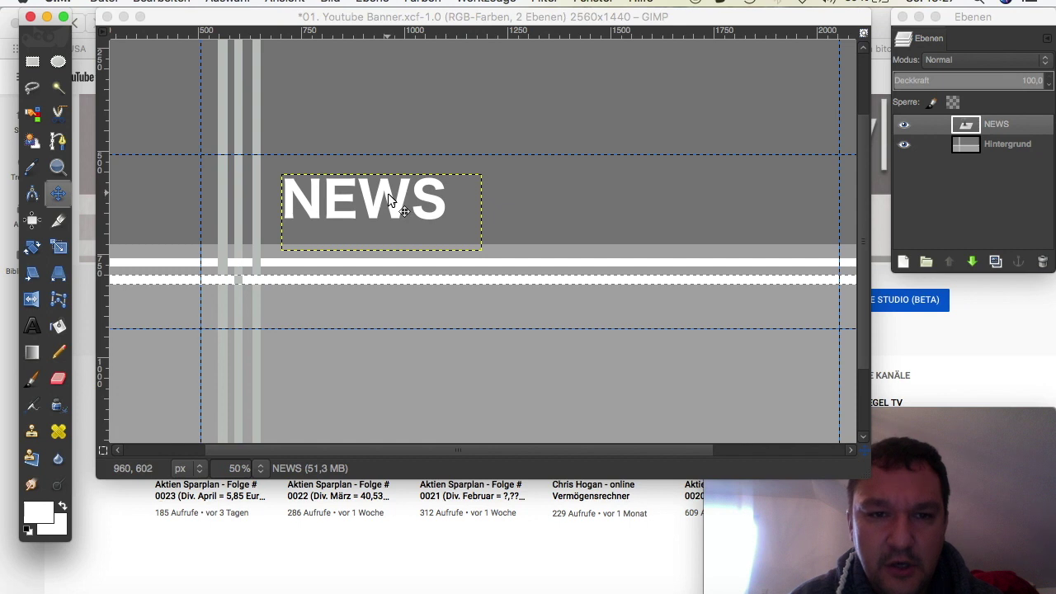
Move NEWS up-left against the left guide, save, and draw a new text box beside it
drag(389, 198, 314, 180)
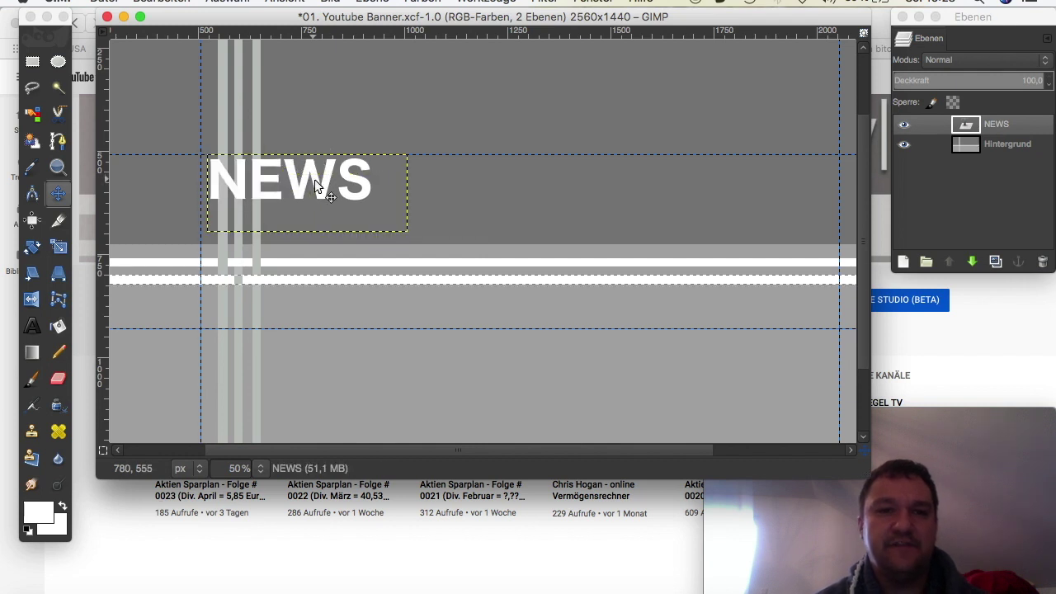
click(424, 221)
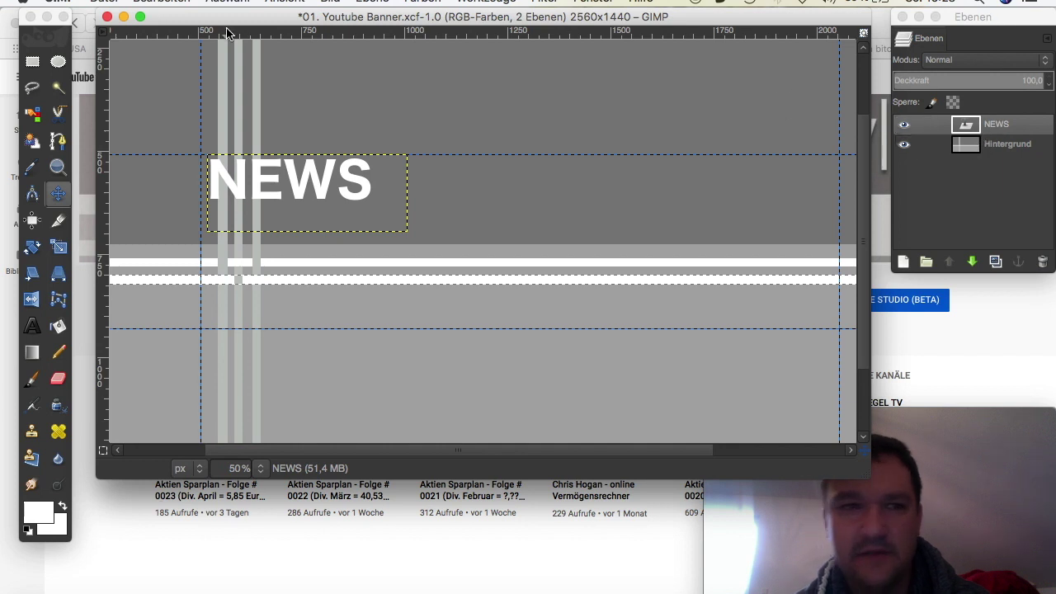
click(104, 2)
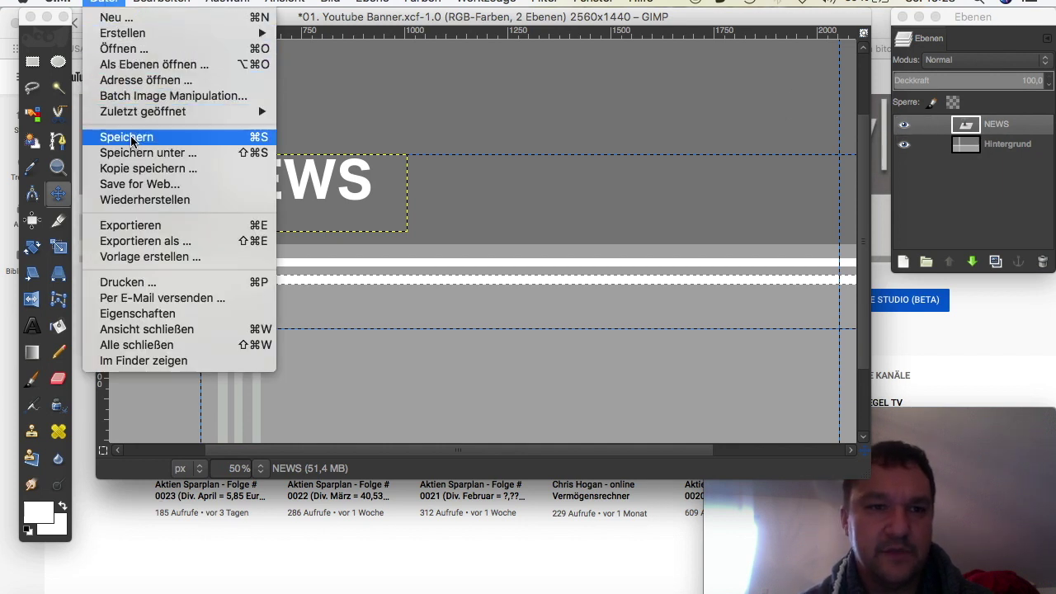
click(128, 137)
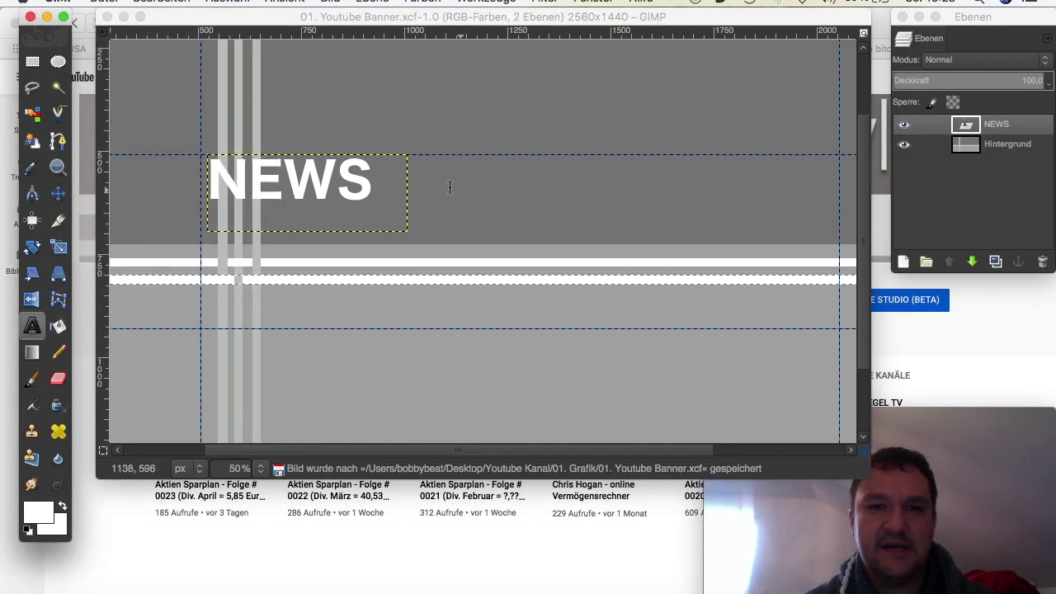
drag(420, 175, 651, 242)
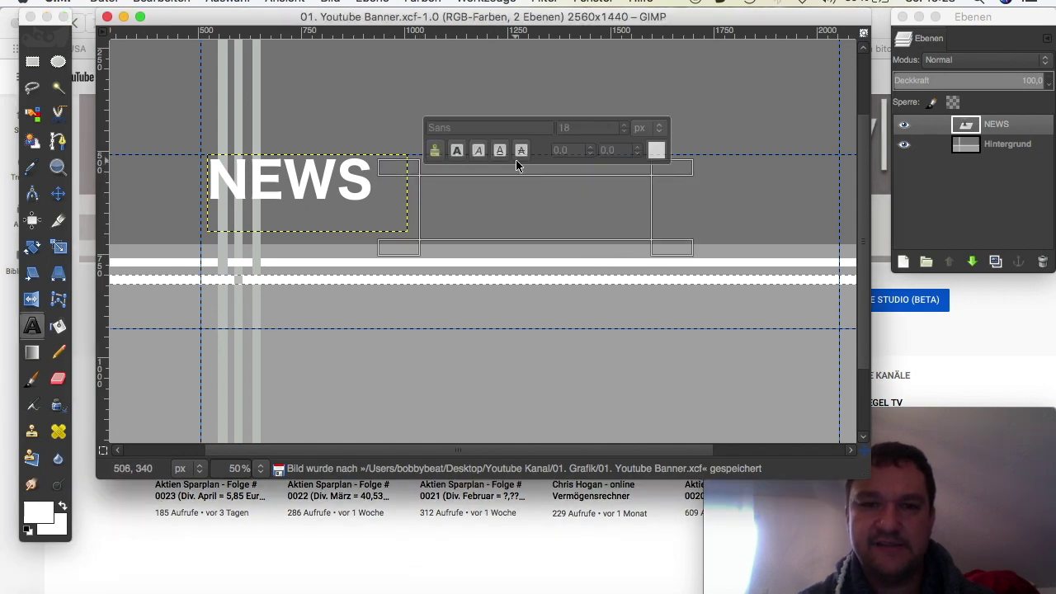
Type GELD in the new text box and raise its font size to 142
text(GELD)
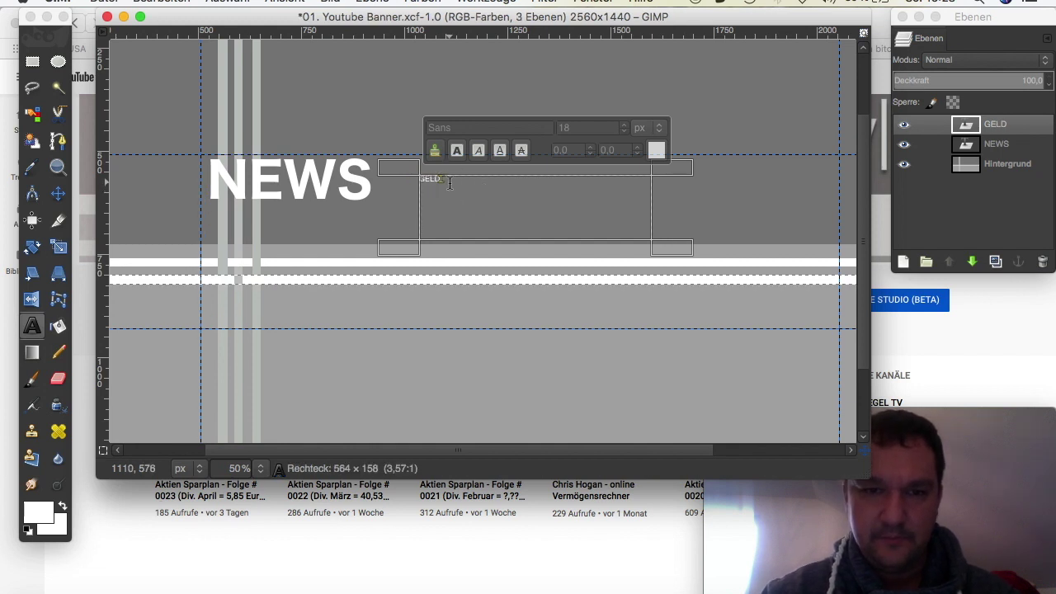
drag(449, 183, 415, 182)
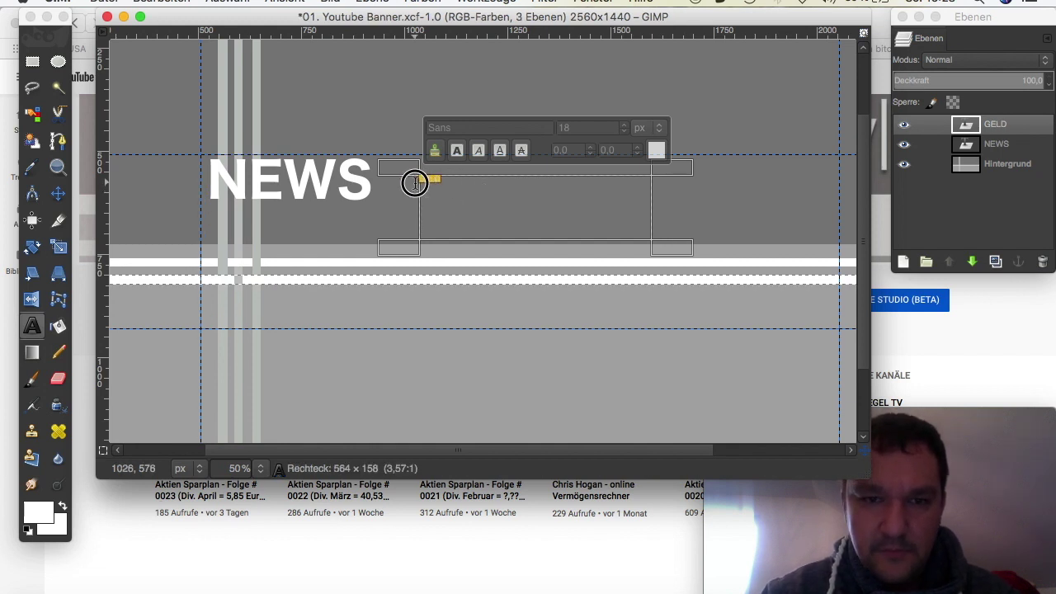
text(60)
click(625, 126)
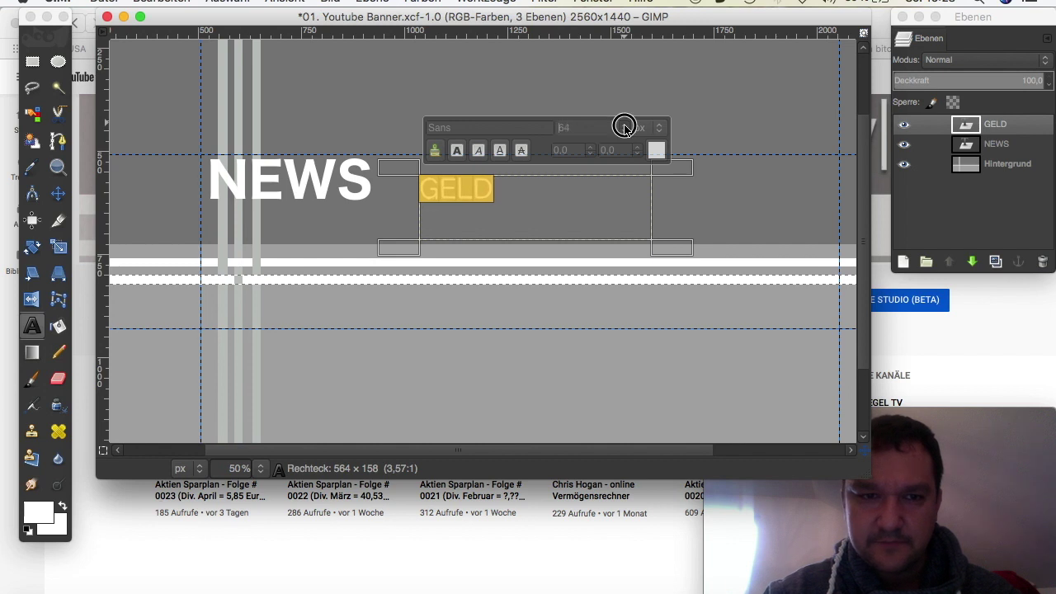
scroll(624, 126, up, 10)
scroll(624, 126, up, 10)
scroll(624, 127, up, 9)
scroll(625, 126, up, 4)
scroll(625, 126, up, 3)
scroll(625, 126, up, 3)
scroll(625, 126, up, 3)
scroll(624, 127, up, 3)
scroll(624, 126, up, 3)
scroll(624, 126, up, 3)
scroll(624, 126, up, 2)
Make GELD bold and move it just below and right of NEWS
click(455, 151)
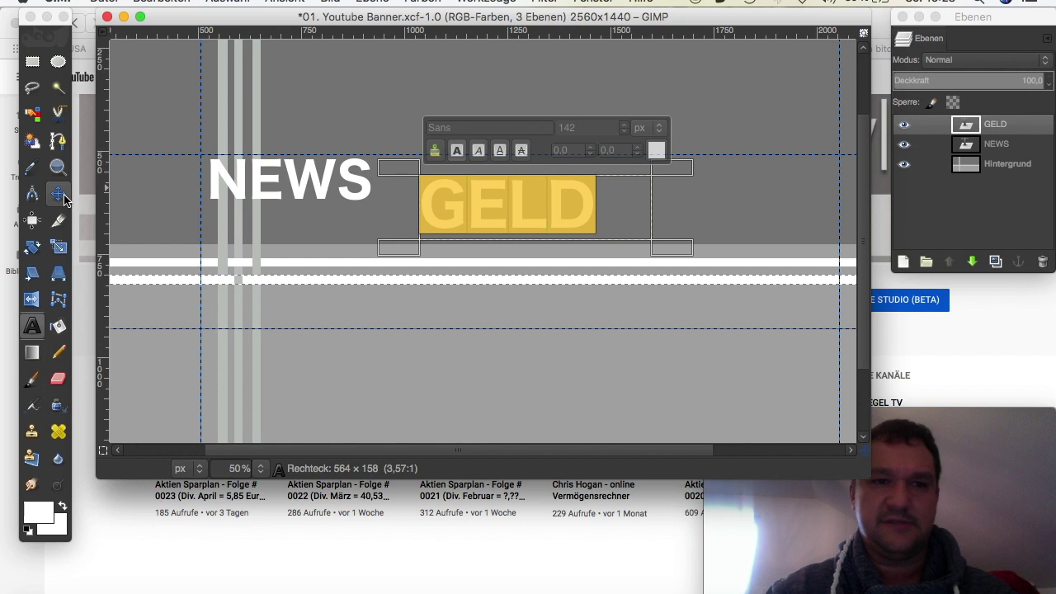
click(58, 193)
mouse_move(519, 206)
mouse_down()
mouse_move(438, 233)
mouse_move(463, 221)
mouse_up()
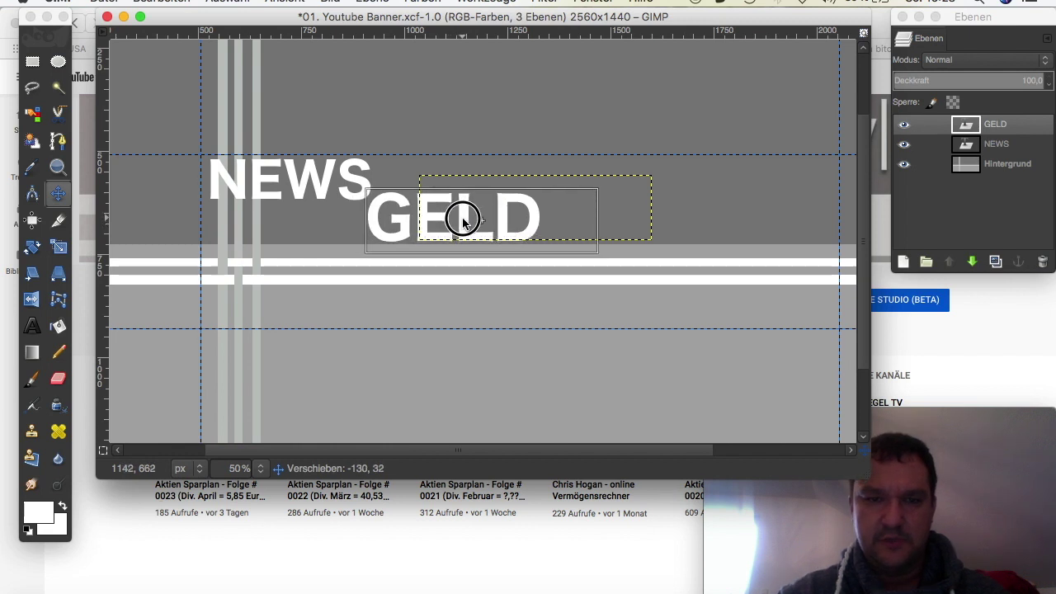
drag(463, 221, 463, 221)
Change the GELD text's font to Arial
click(37, 327)
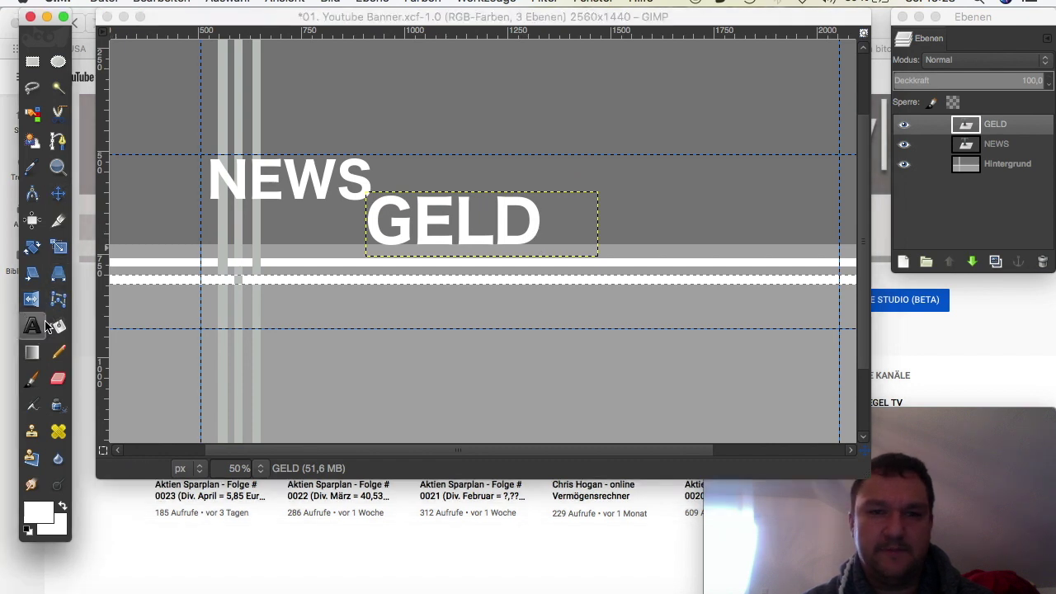
click(543, 203)
drag(543, 210, 367, 221)
key(BackSpace)
key(BackSpace)
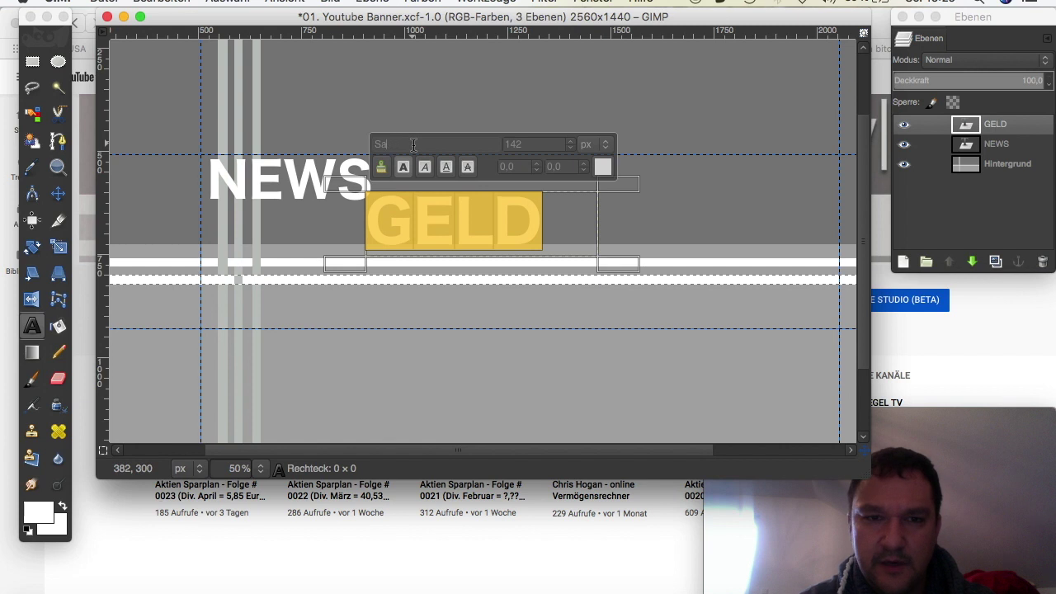
text(ar)
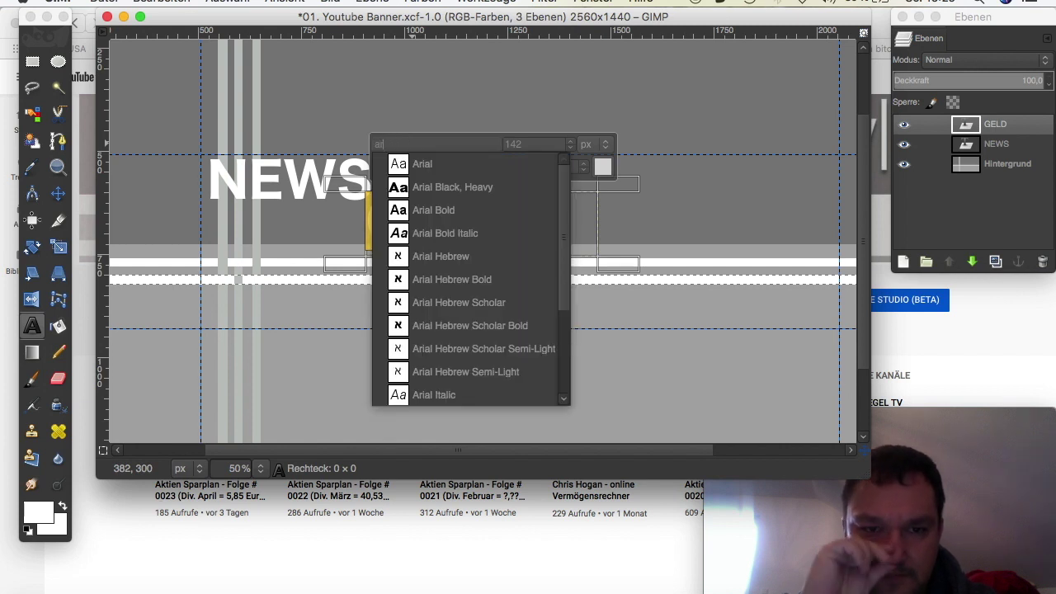
click(450, 163)
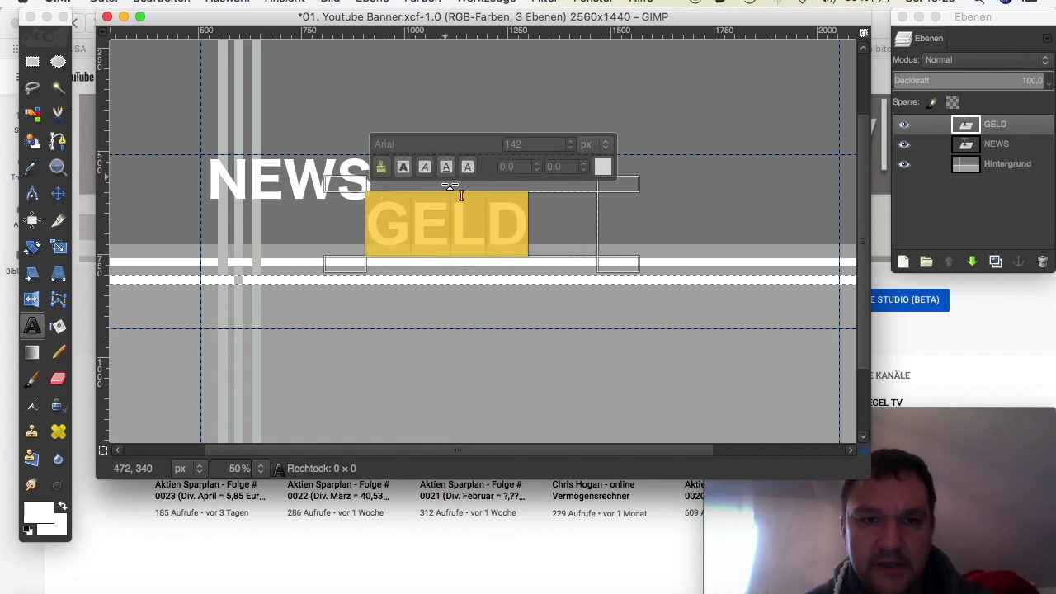
click(536, 219)
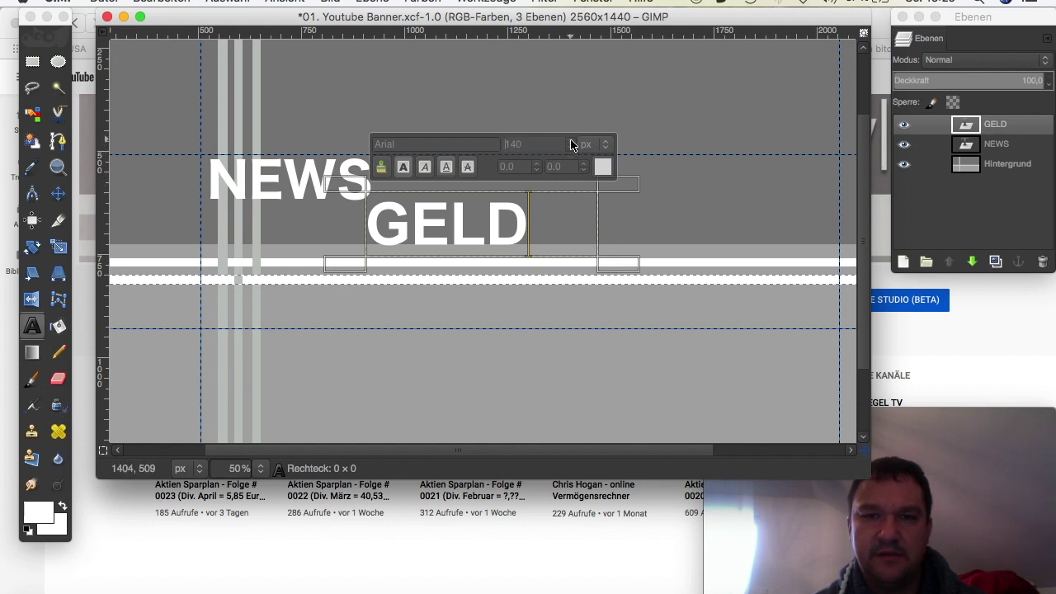
Reduce the GELD font size slightly
drag(542, 218, 315, 191)
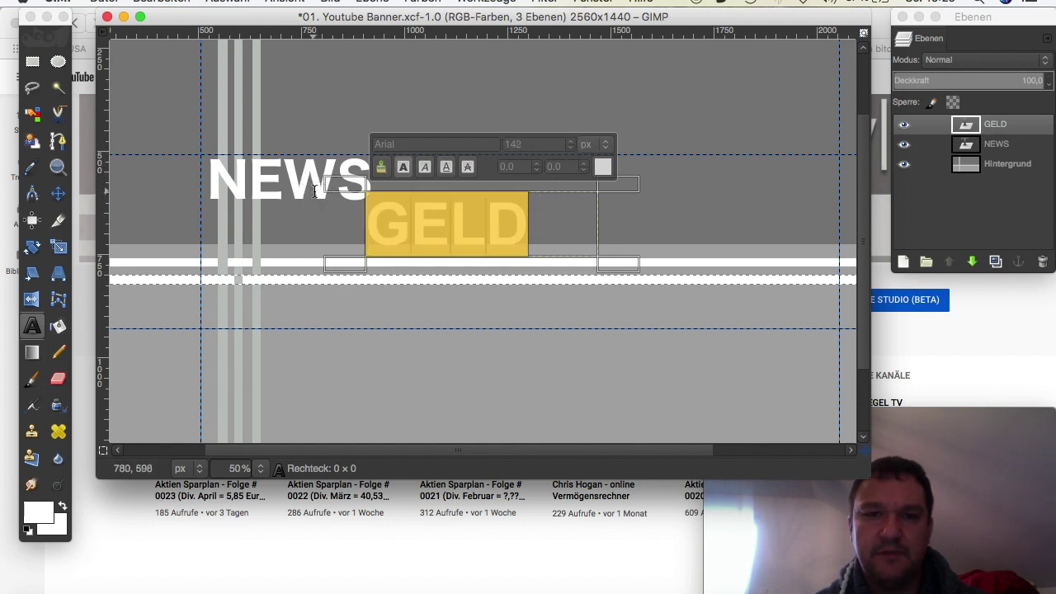
click(571, 148)
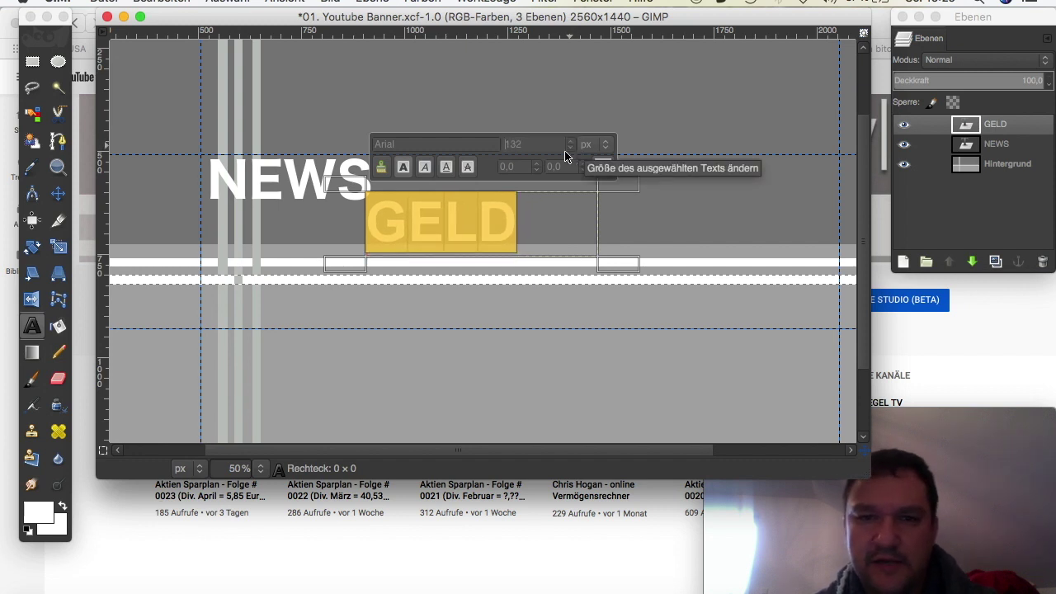
click(57, 193)
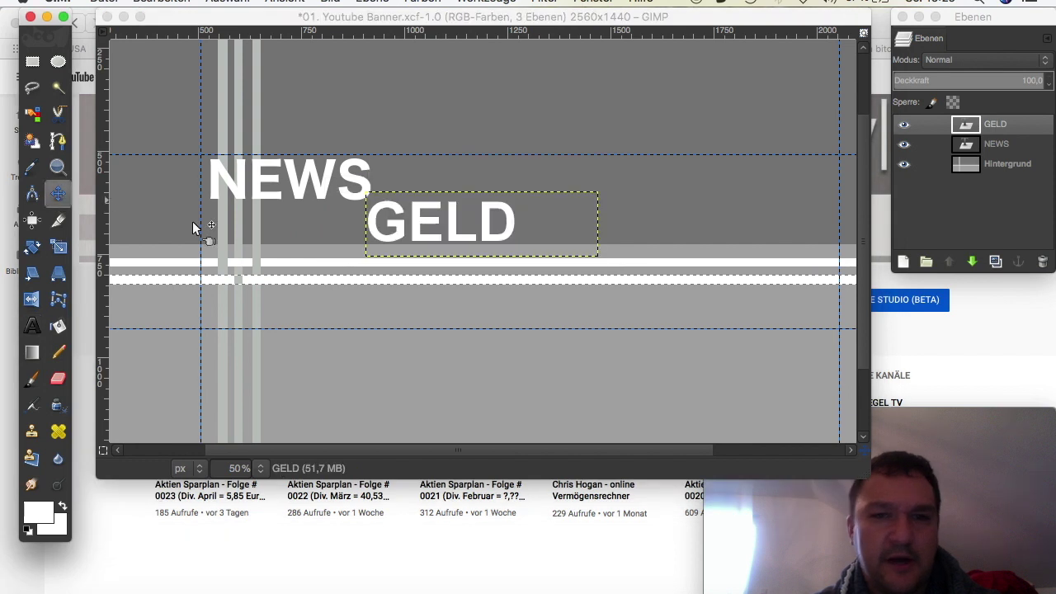
click(521, 209)
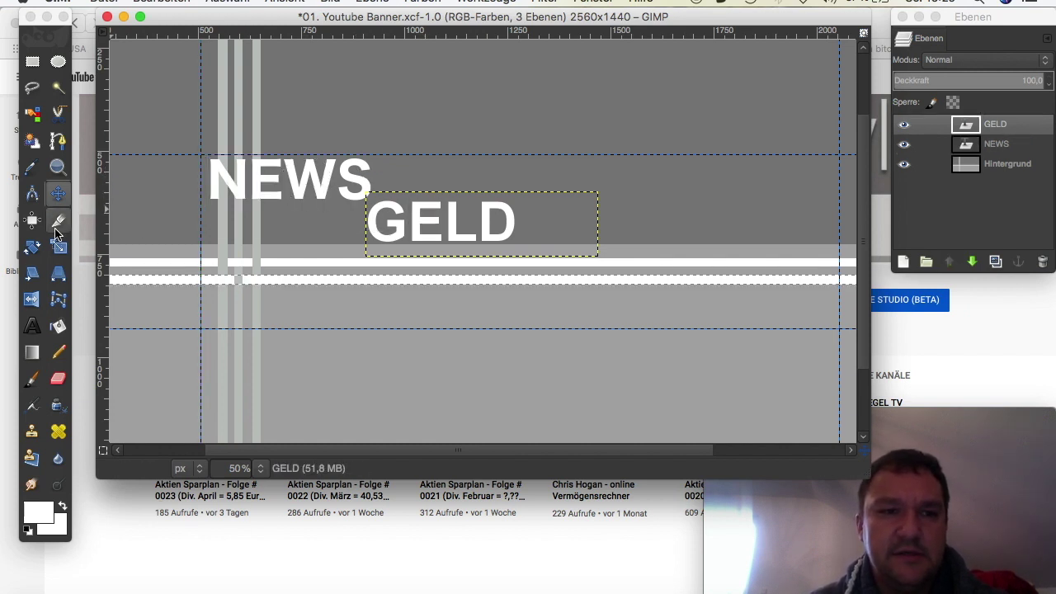
Enlarge NEWS to 124 px and draw a new text box right of GELD
click(36, 327)
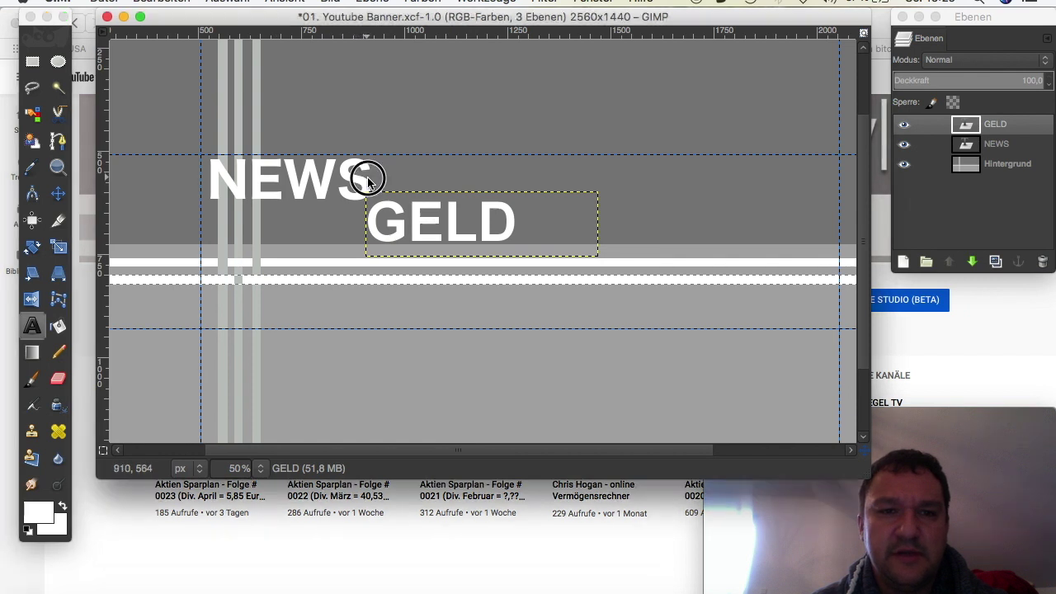
click(363, 177)
drag(371, 178, 215, 174)
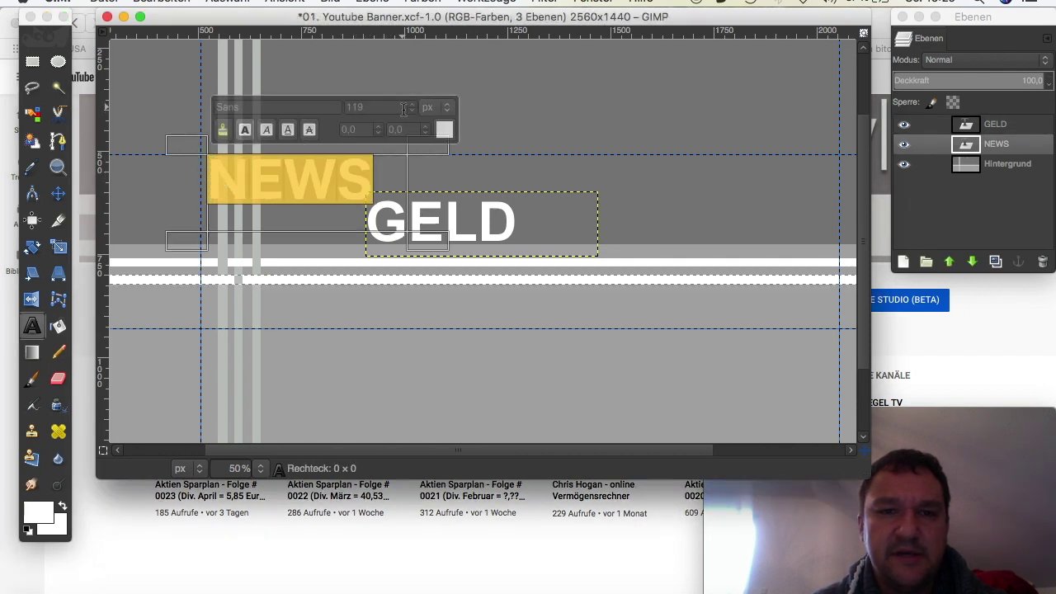
click(413, 106)
click(413, 106)
click(58, 193)
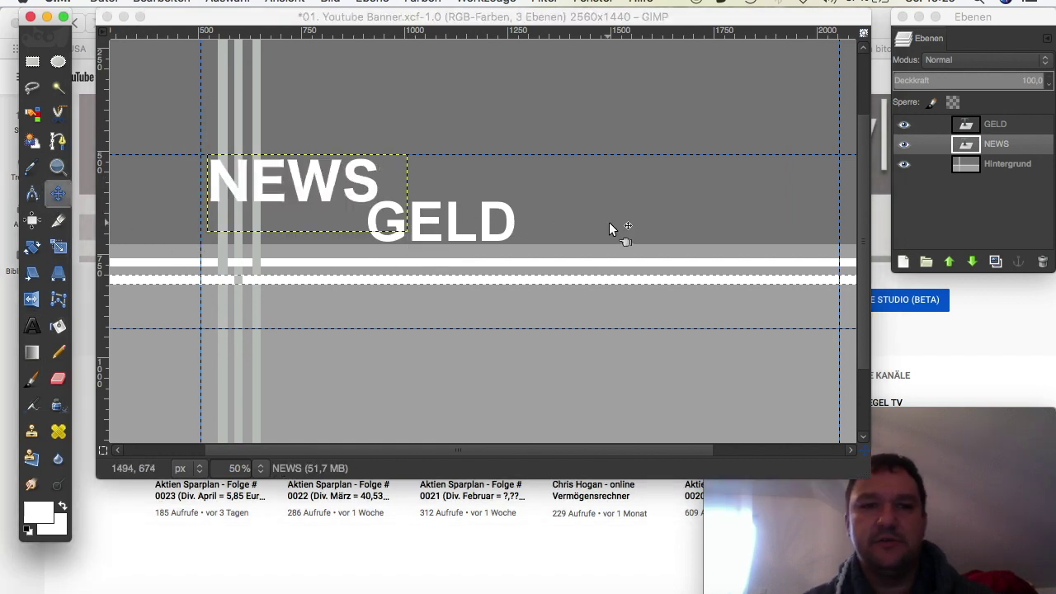
click(561, 215)
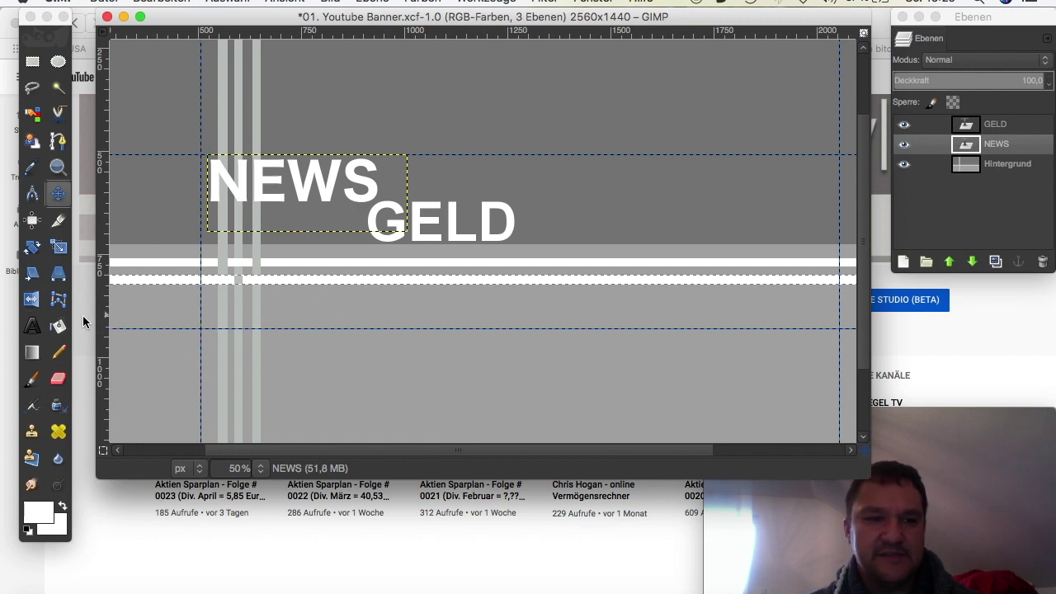
click(31, 325)
drag(529, 169, 828, 236)
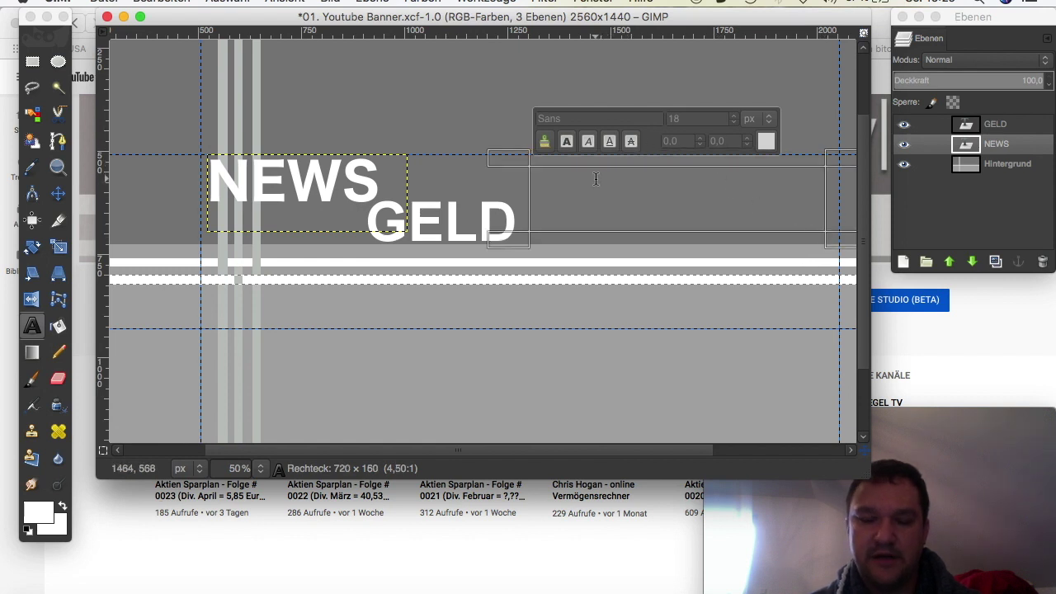
Enter LIFESTYLE in the new box, widen the box and size the text to about 133 px
text(LIFESTYL)
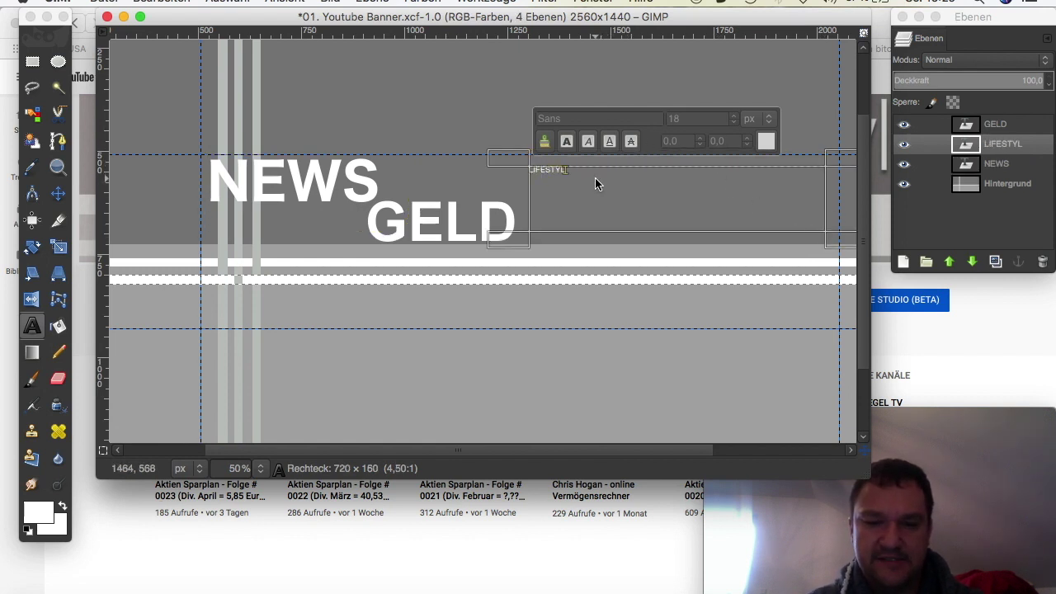
text(iE)
click(575, 173)
drag(577, 171, 528, 171)
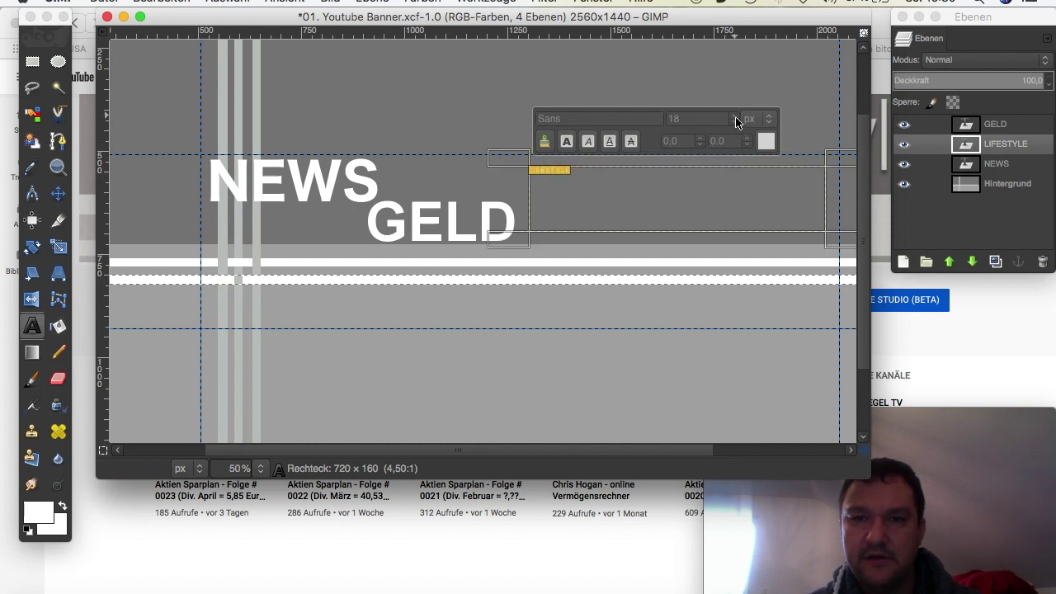
scroll(736, 118, up, 5)
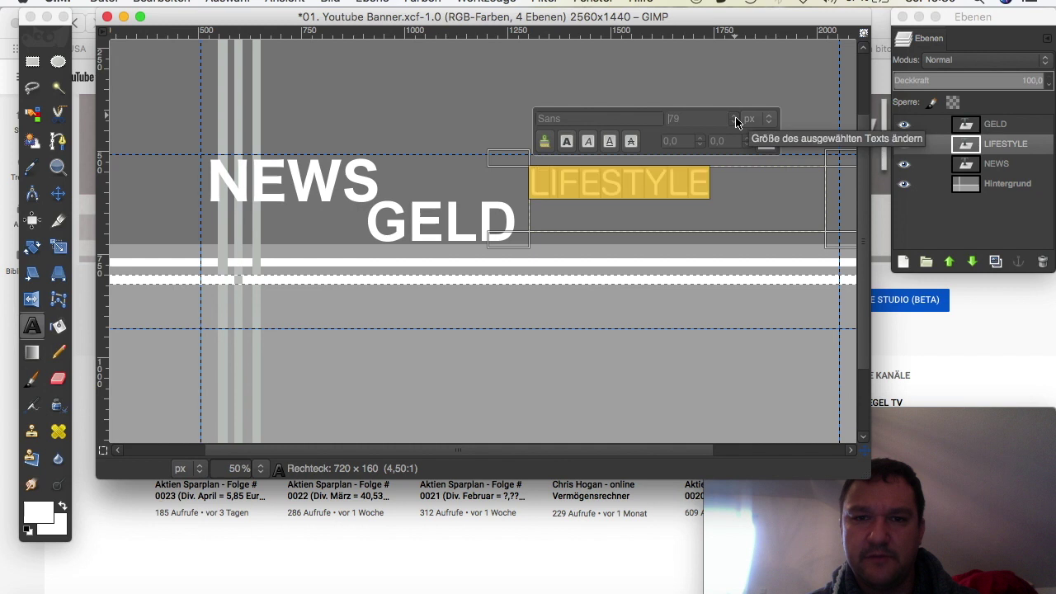
scroll(735, 119, up, 2)
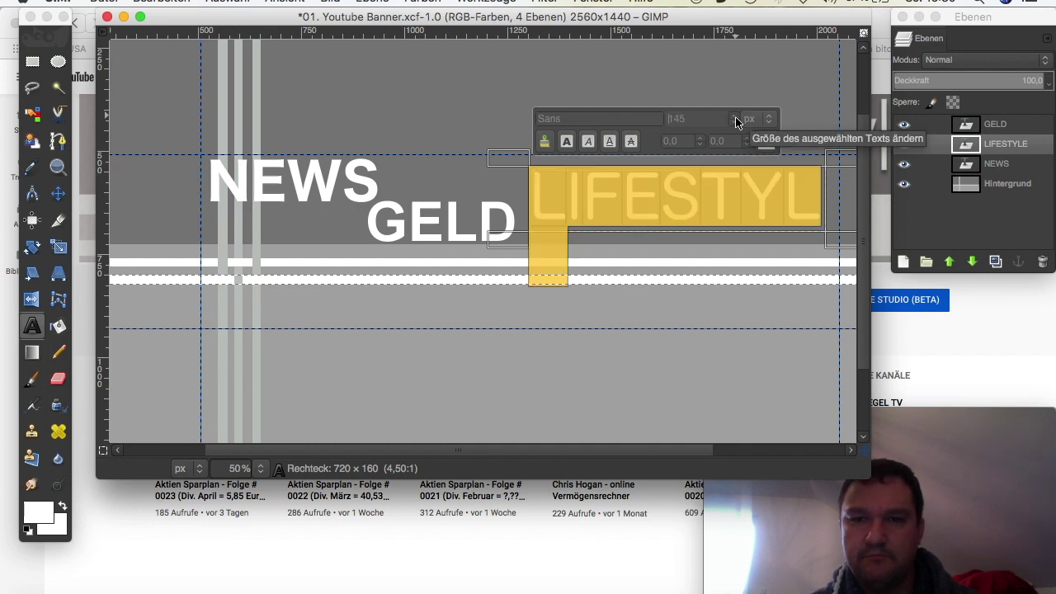
drag(835, 235, 903, 269)
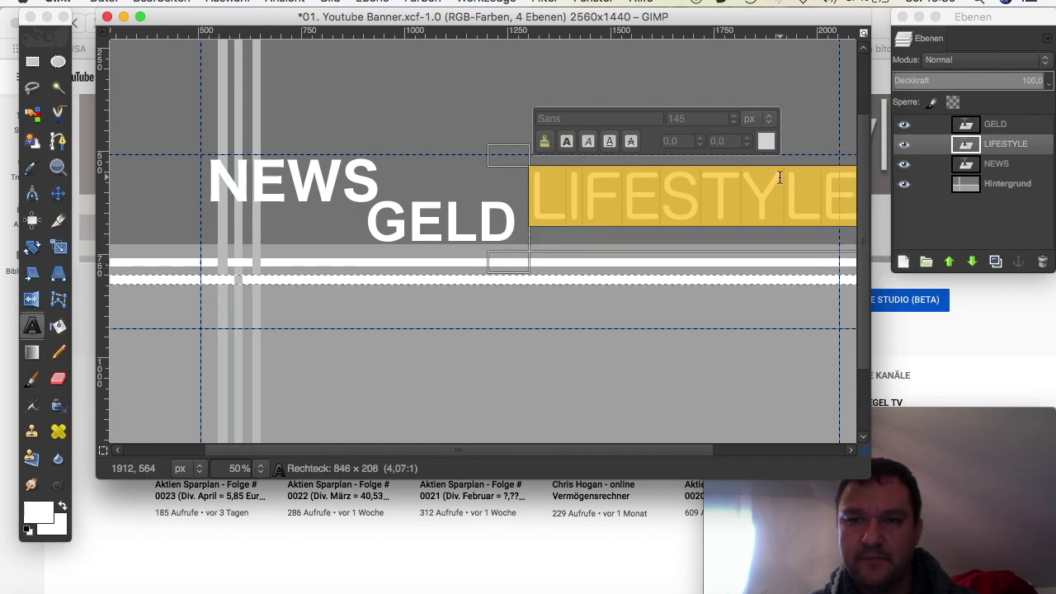
click(734, 125)
click(734, 125)
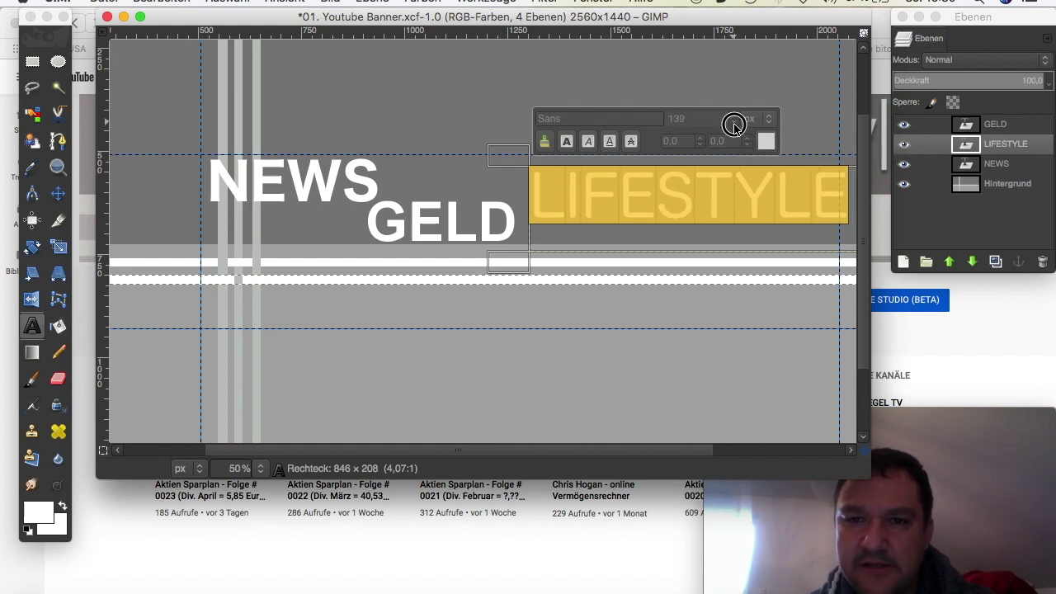
click(735, 125)
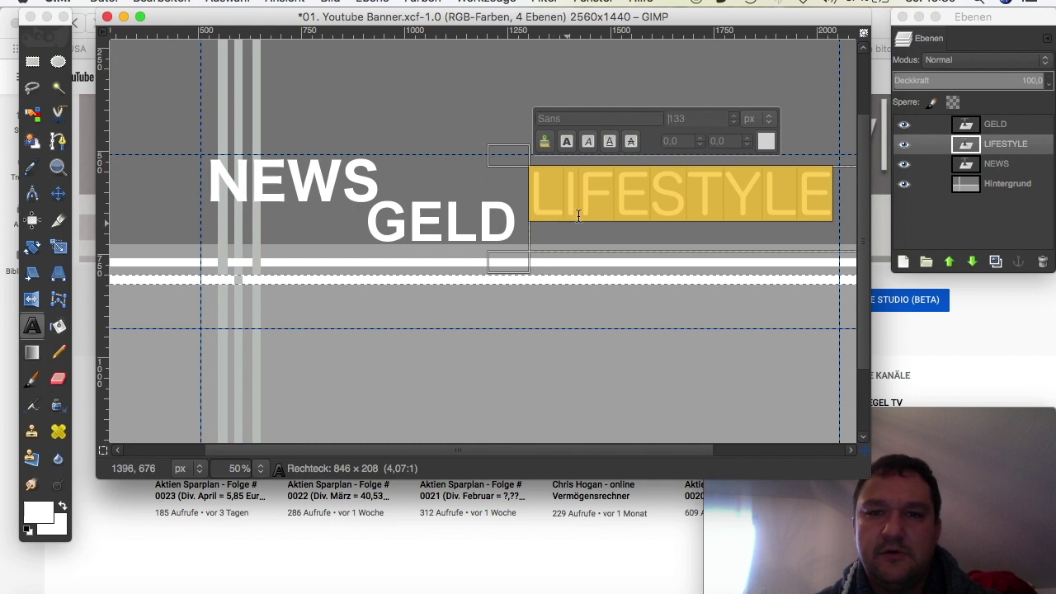
click(54, 189)
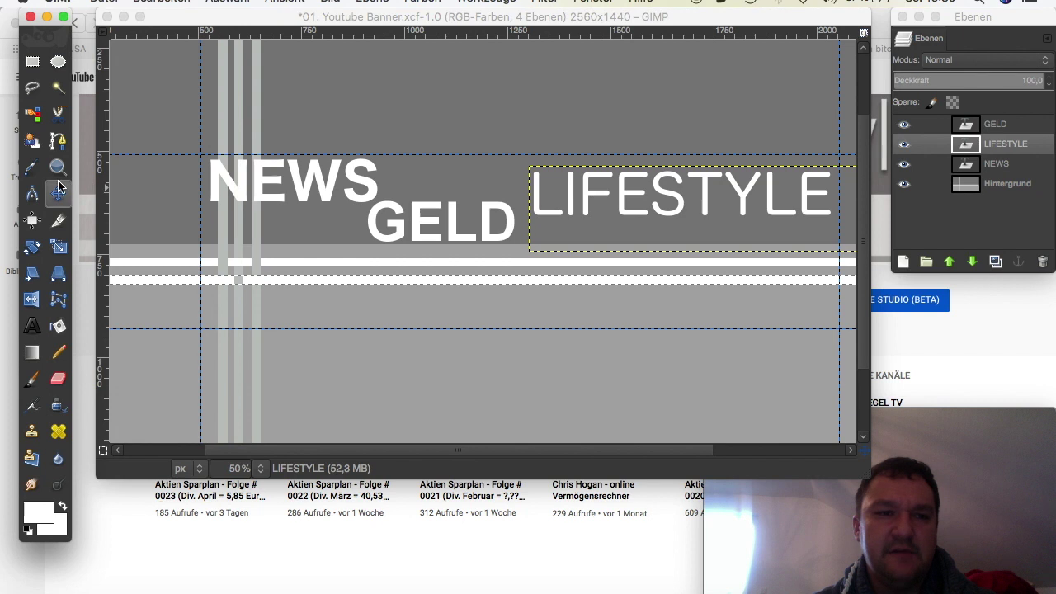
Shift the NEWS layer right and the GELD layer slightly right
click(285, 178)
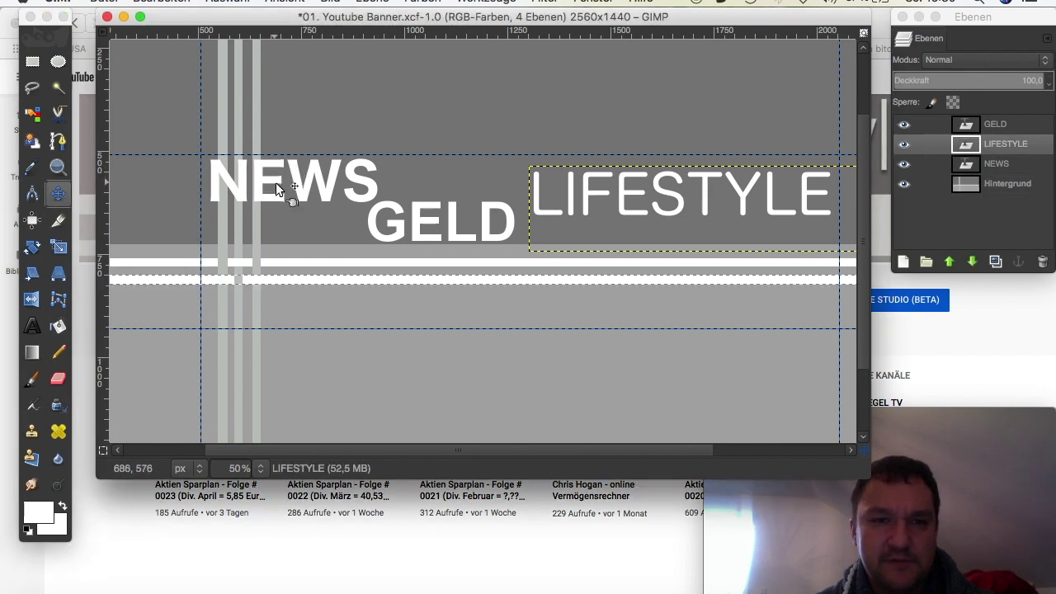
click(277, 188)
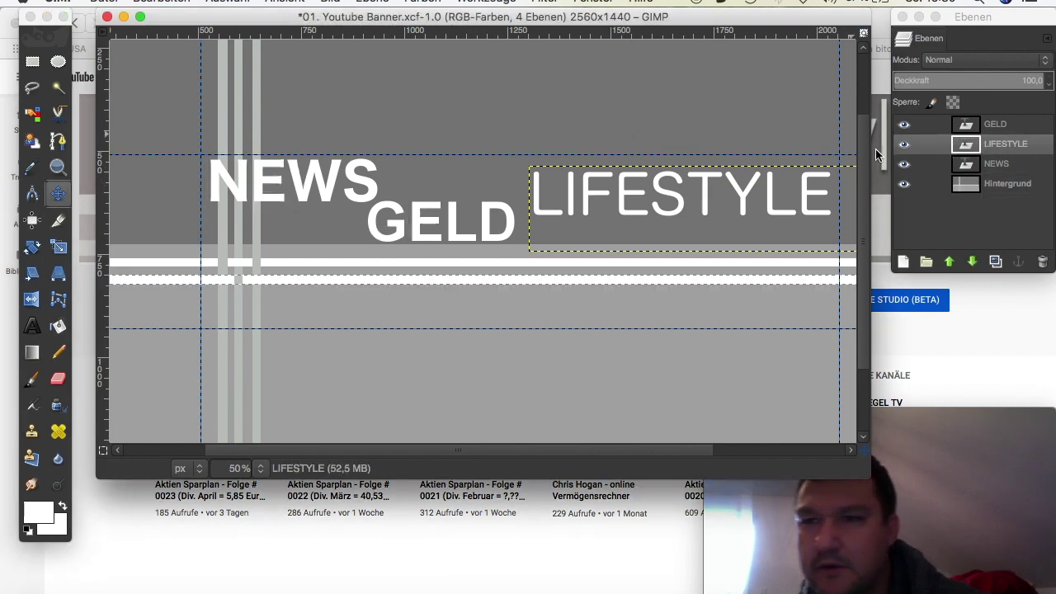
click(1001, 166)
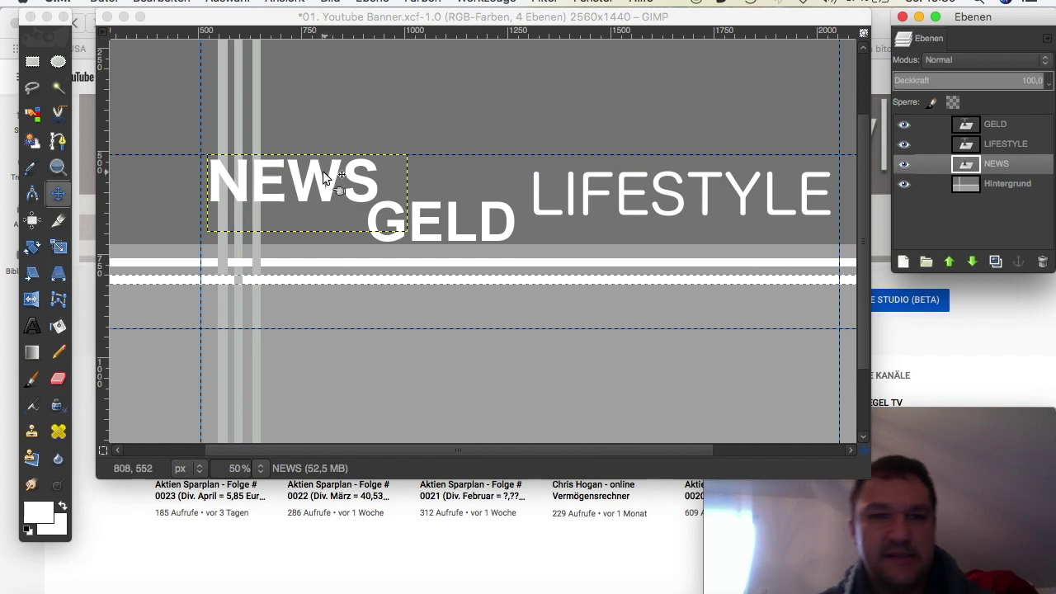
drag(318, 174, 375, 175)
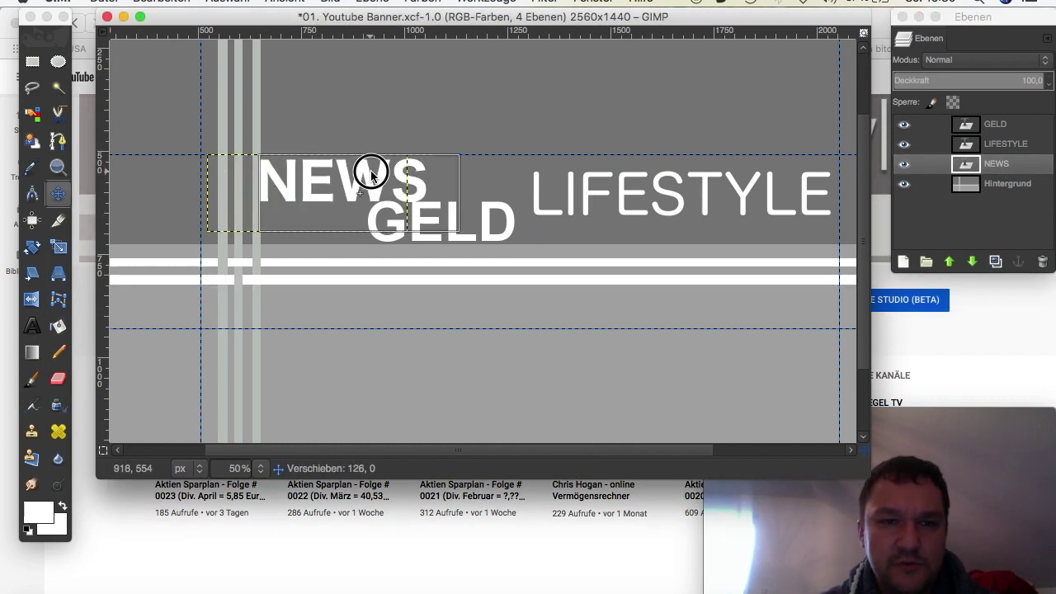
drag(374, 175, 374, 173)
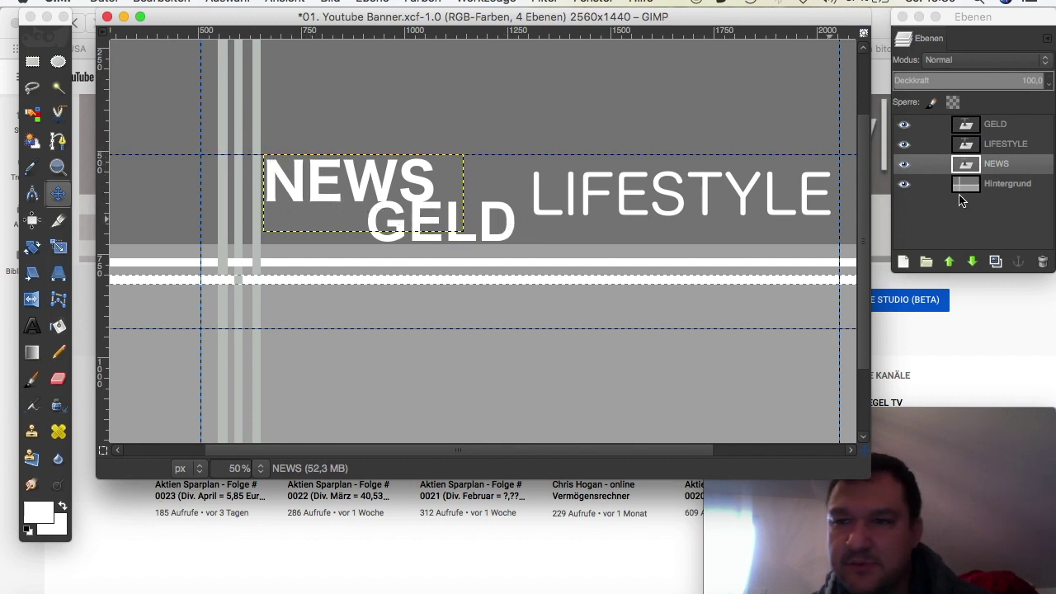
click(994, 126)
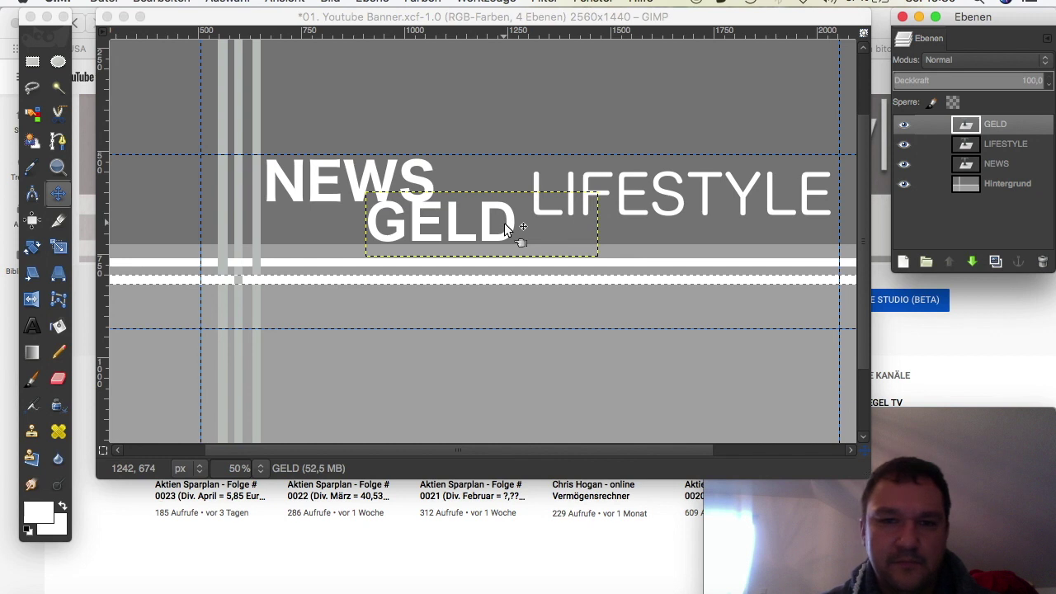
drag(523, 224, 542, 225)
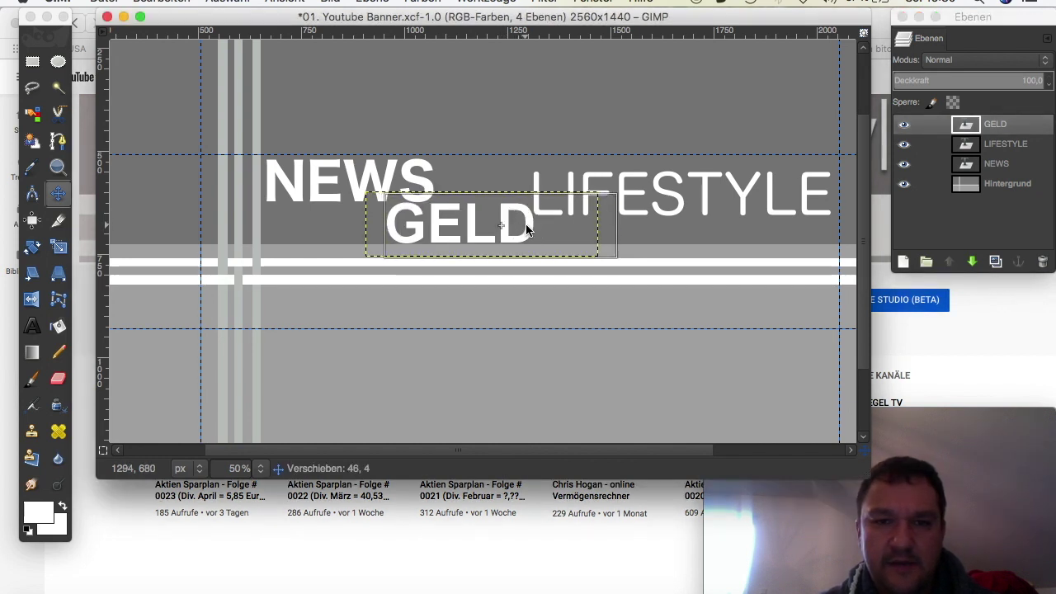
Shrink the GELD text from 132 to 116 px
click(31, 326)
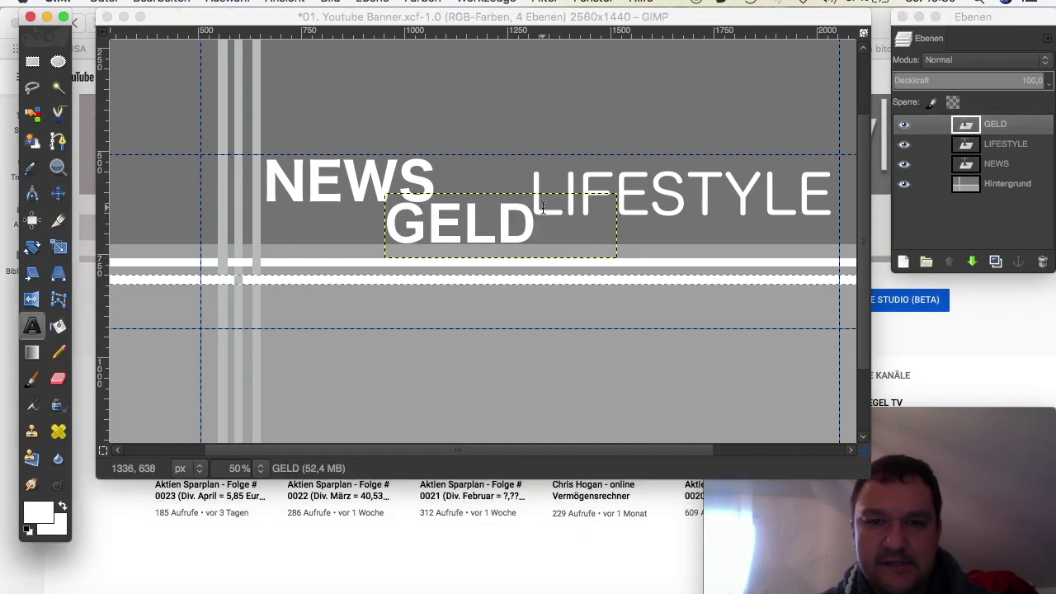
drag(537, 220, 390, 216)
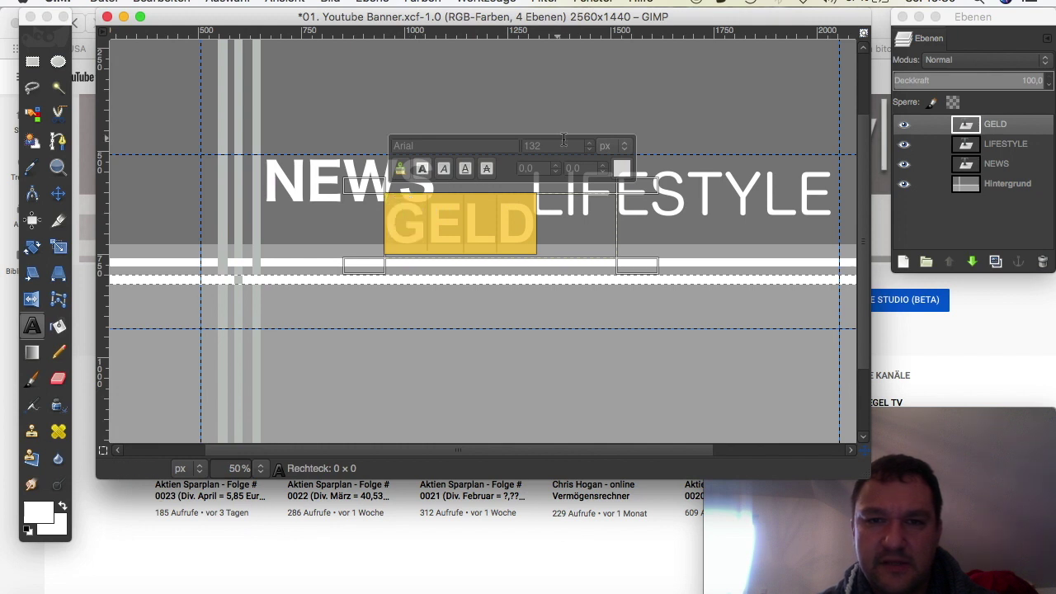
click(590, 151)
click(590, 151)
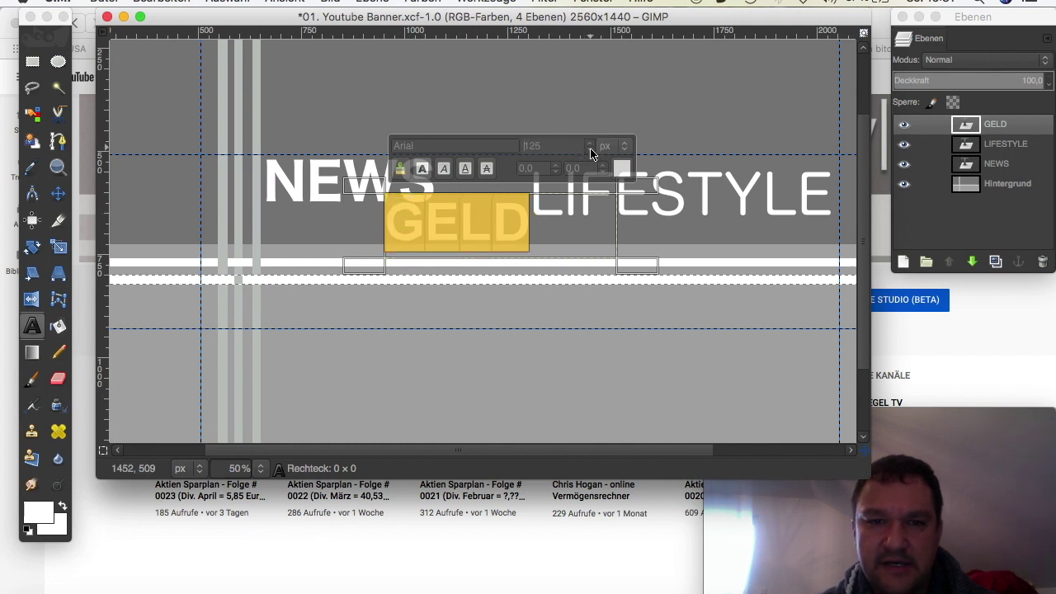
click(590, 151)
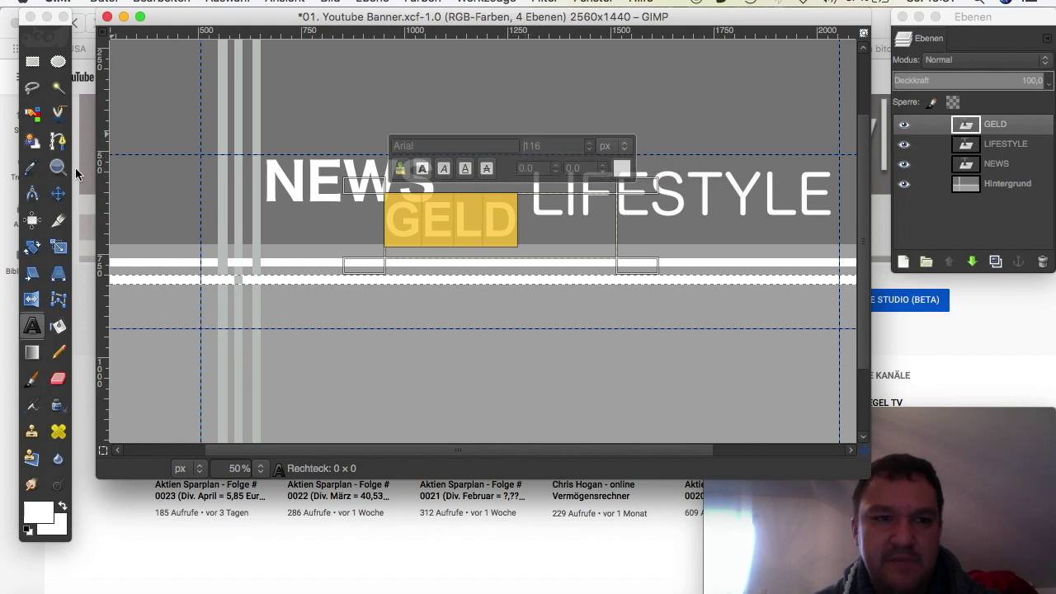
click(59, 195)
drag(500, 231, 528, 239)
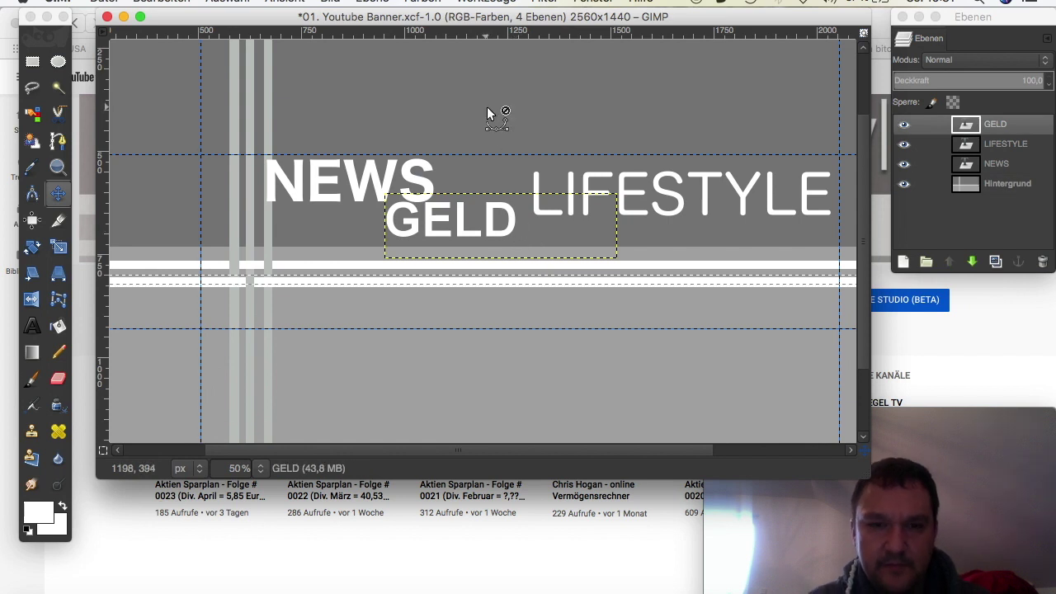
Undo the background shift and move GELD slightly right beneath NEWS
key(ctrl+z)
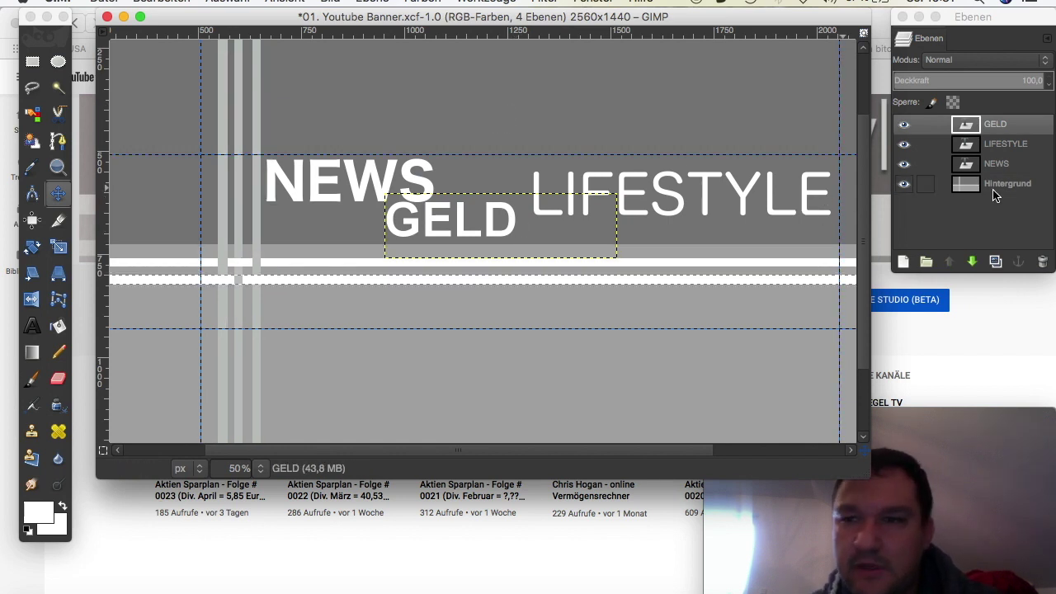
click(990, 130)
drag(512, 221, 523, 218)
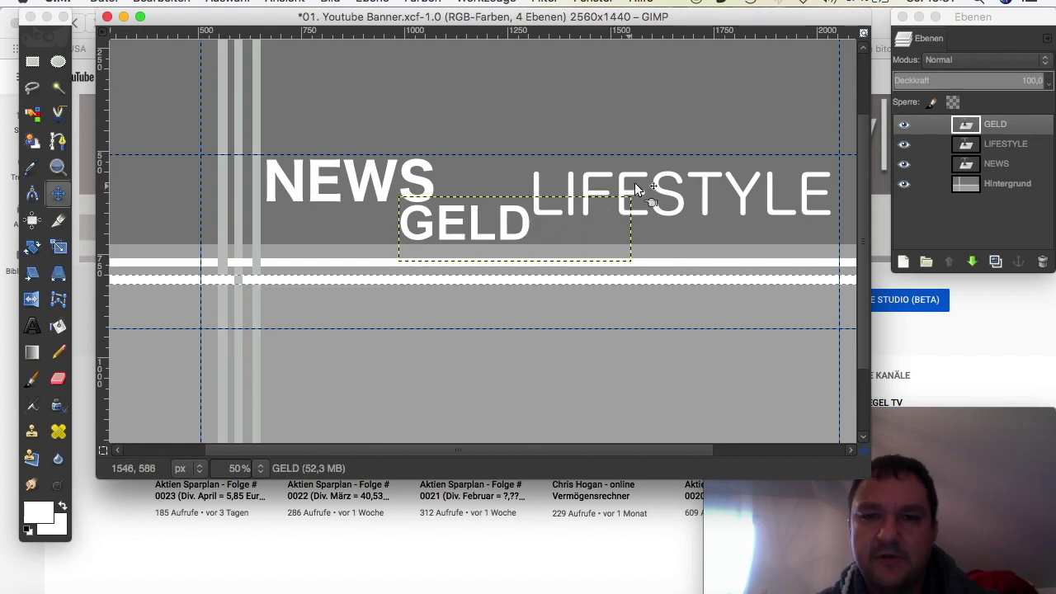
Reposition LIFESTYLE directly beside GELD so the three words line up
click(1007, 146)
click(676, 191)
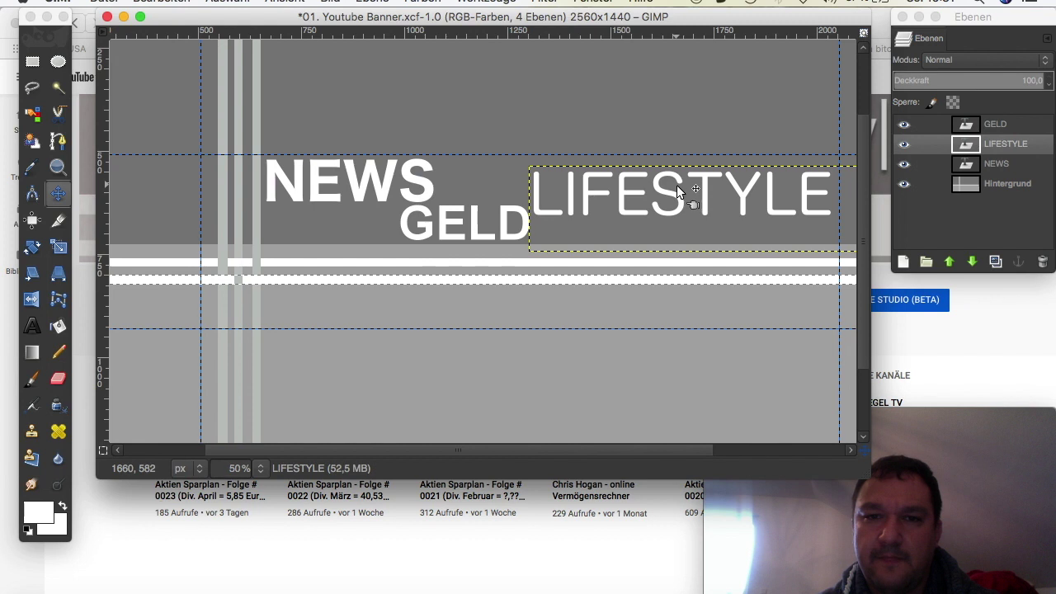
drag(696, 184, 684, 174)
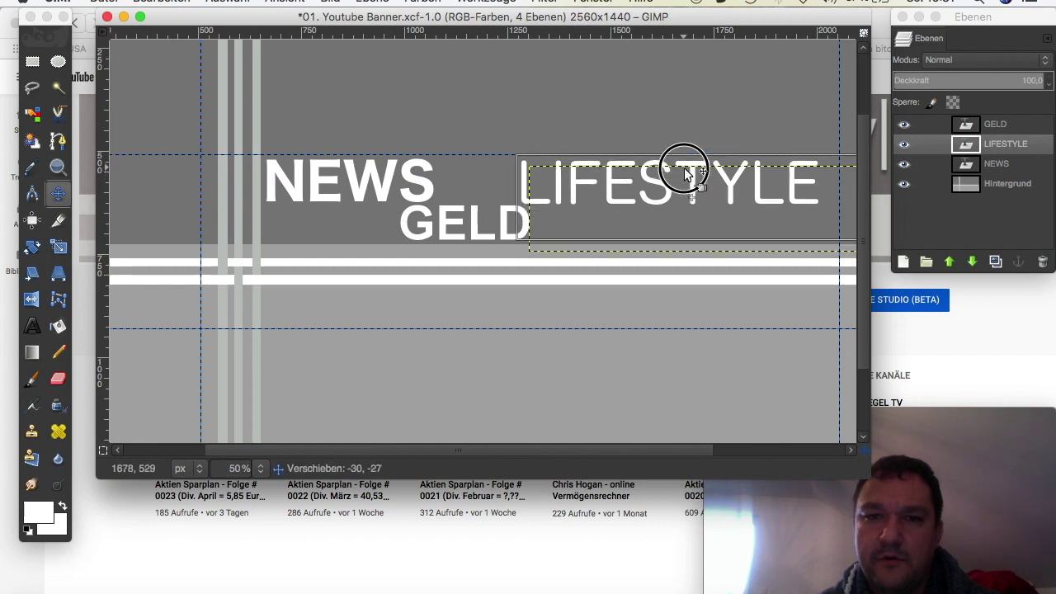
drag(684, 173, 702, 181)
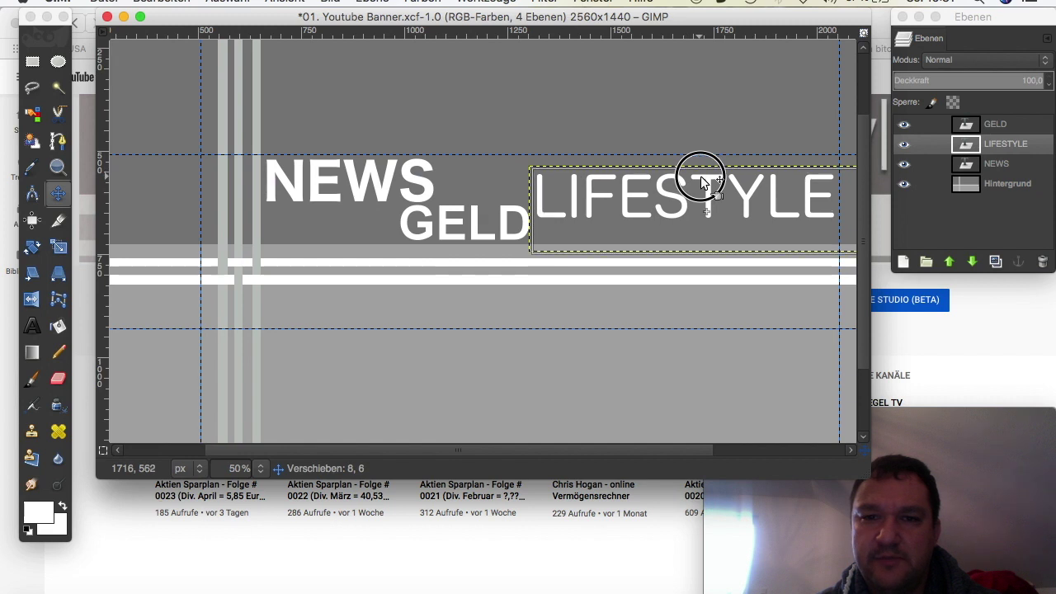
drag(700, 179, 701, 179)
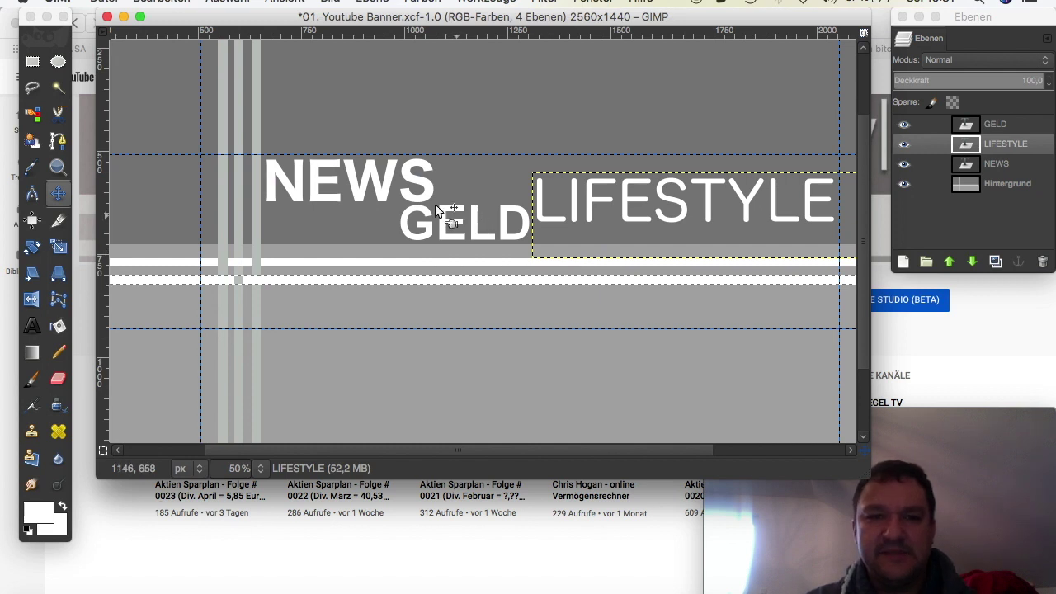
click(385, 175)
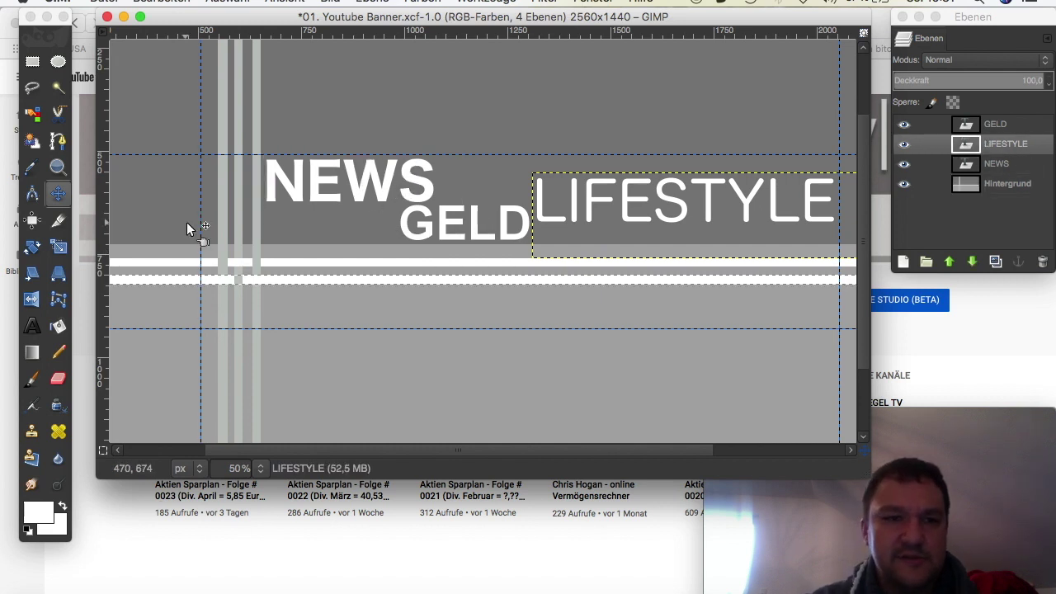
click(996, 163)
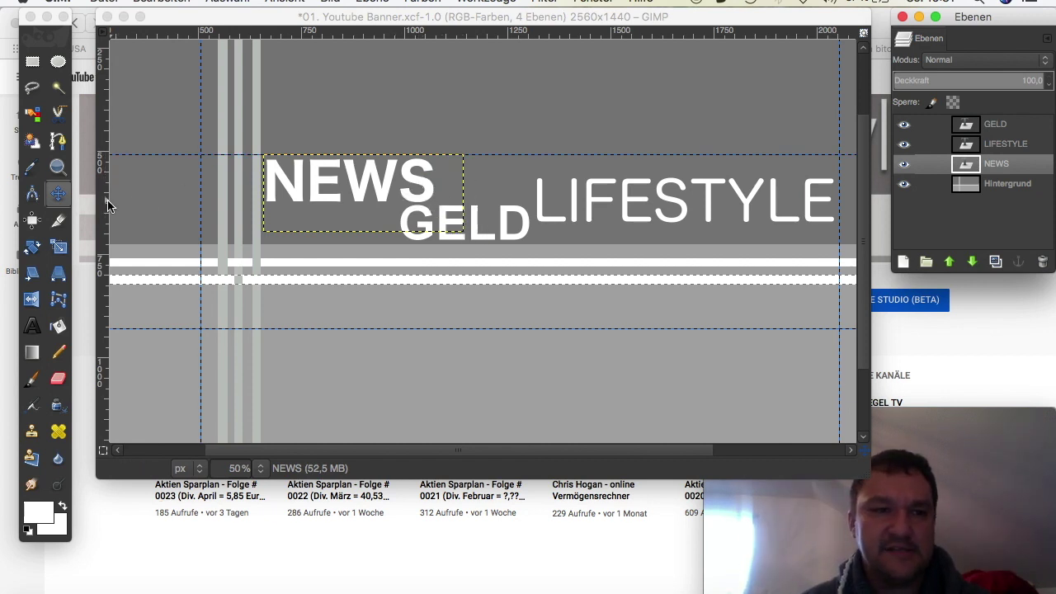
click(36, 324)
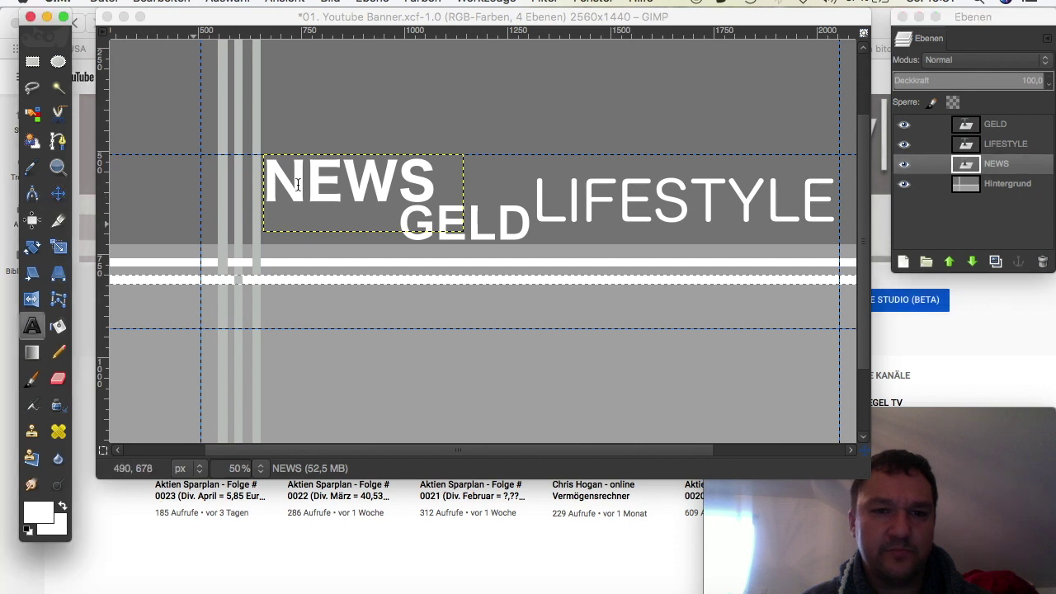
Shrink the NEWS text to 109 px
click(426, 172)
drag(422, 174, 278, 170)
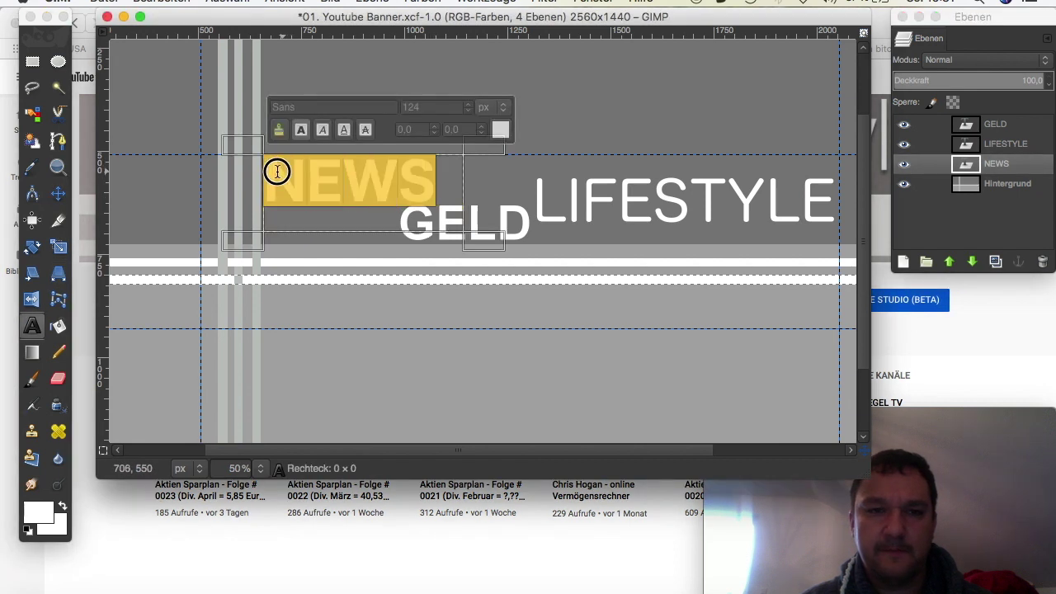
click(467, 111)
click(467, 112)
click(467, 111)
click(467, 111)
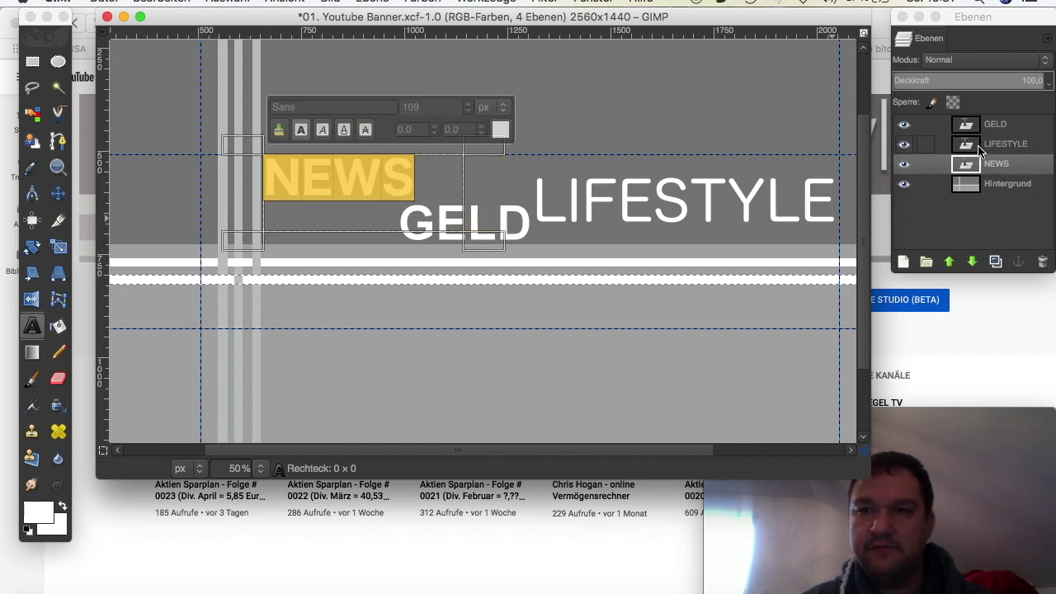
Enlarge GELD to about 122 px and move it left under NEWS
click(998, 124)
drag(529, 223, 409, 220)
click(607, 147)
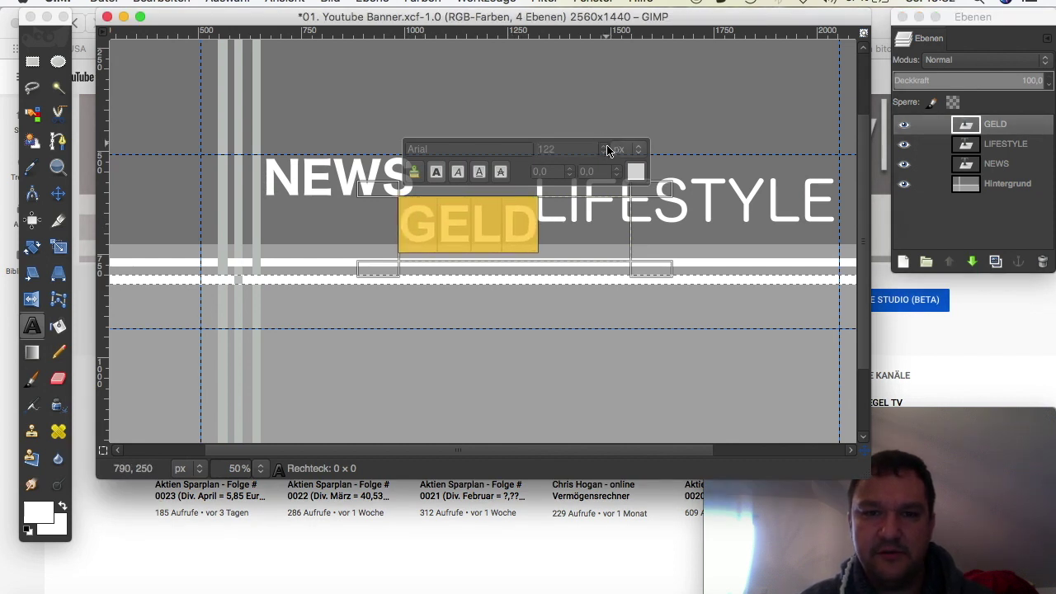
click(58, 193)
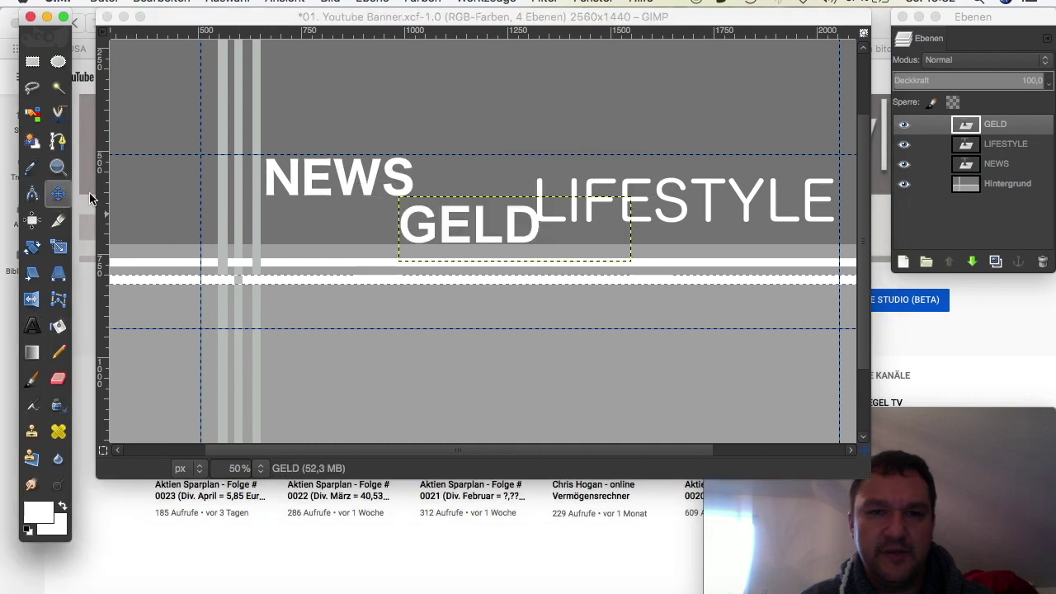
mouse_move(479, 227)
mouse_down()
mouse_move(464, 230)
mouse_move(470, 222)
mouse_up()
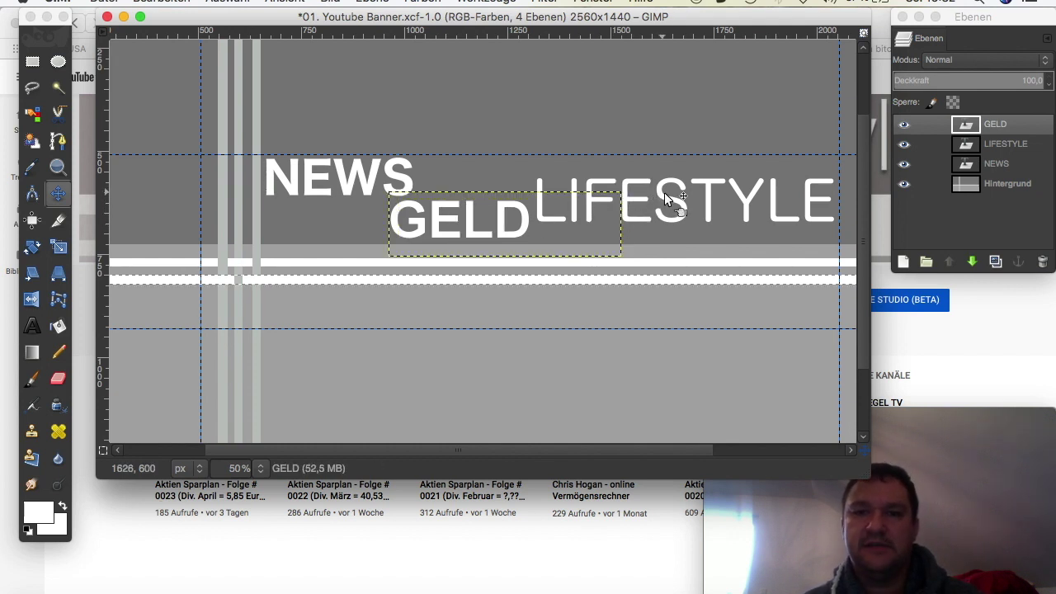
Set LIFESTYLE to 131 px and nudge it slightly upward
click(1005, 143)
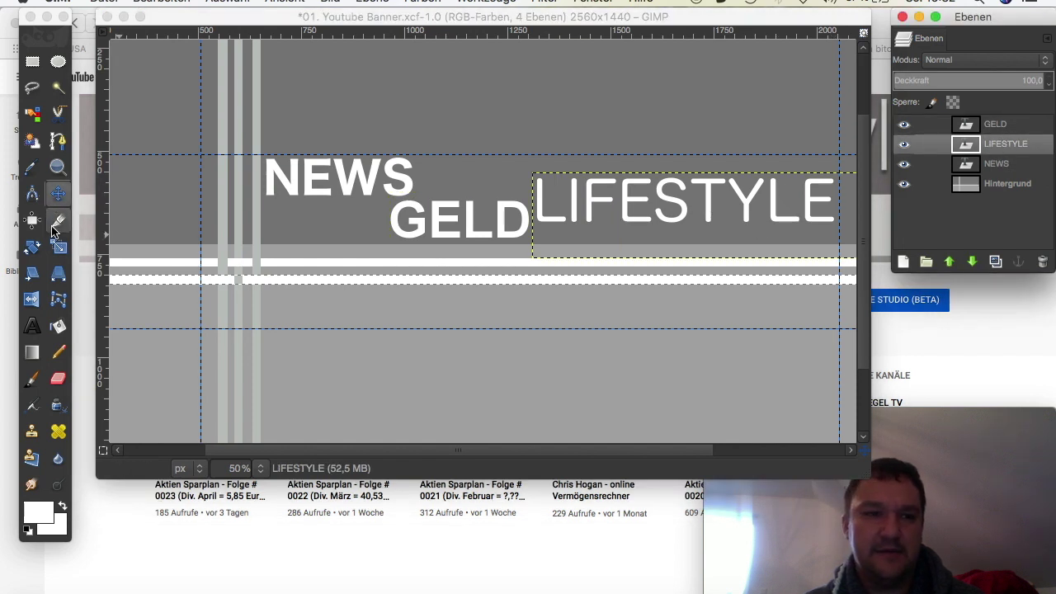
click(32, 326)
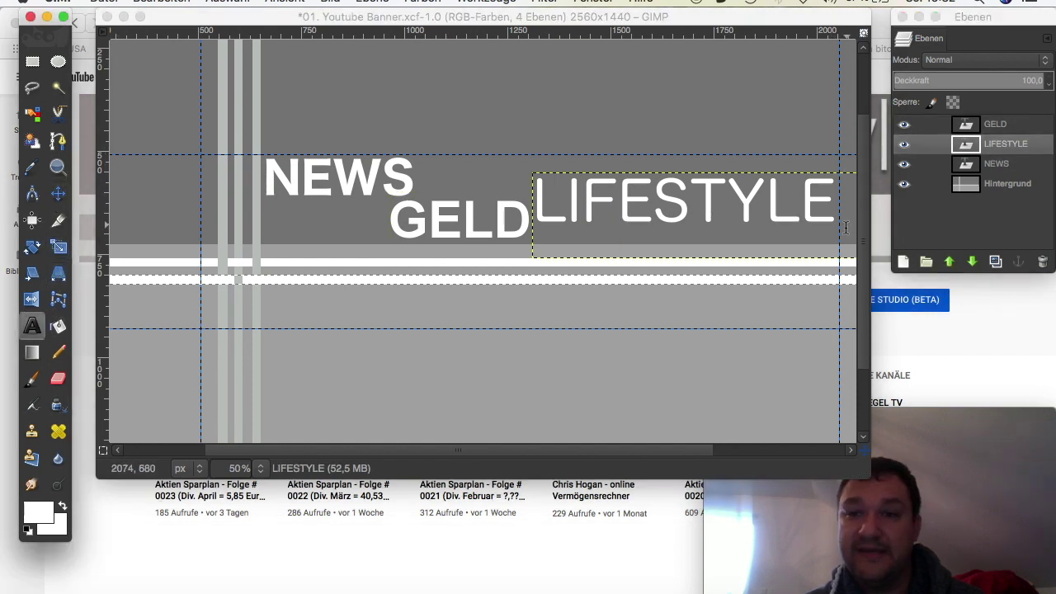
drag(830, 207, 546, 198)
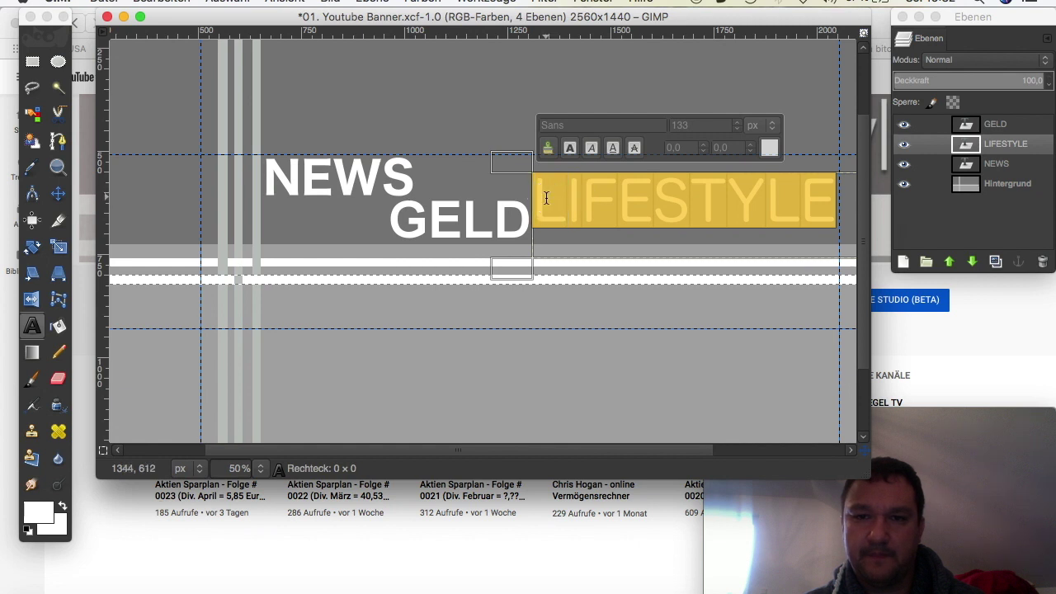
click(737, 129)
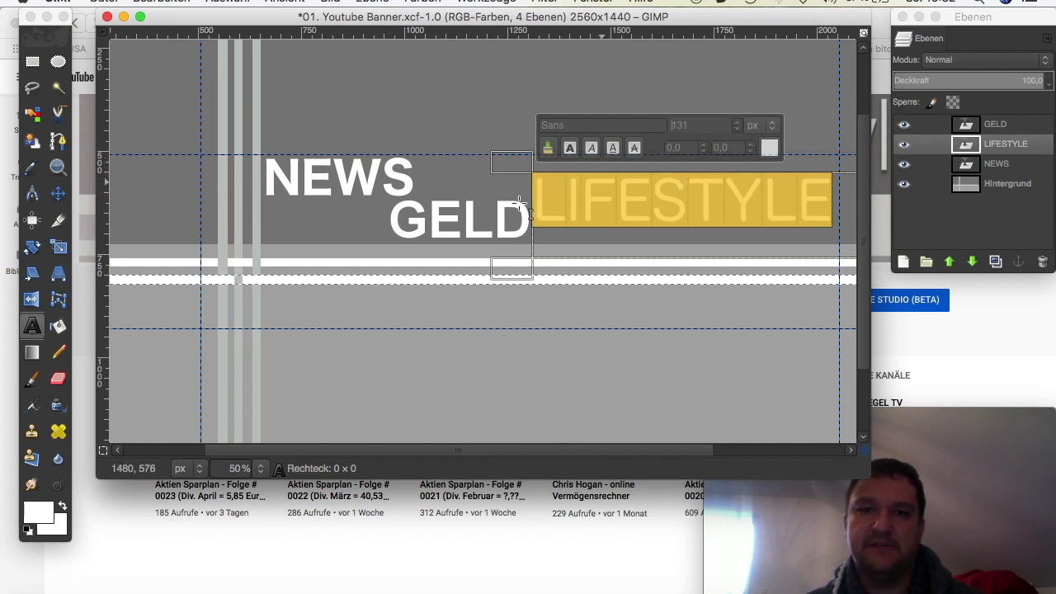
click(57, 196)
drag(630, 199, 630, 198)
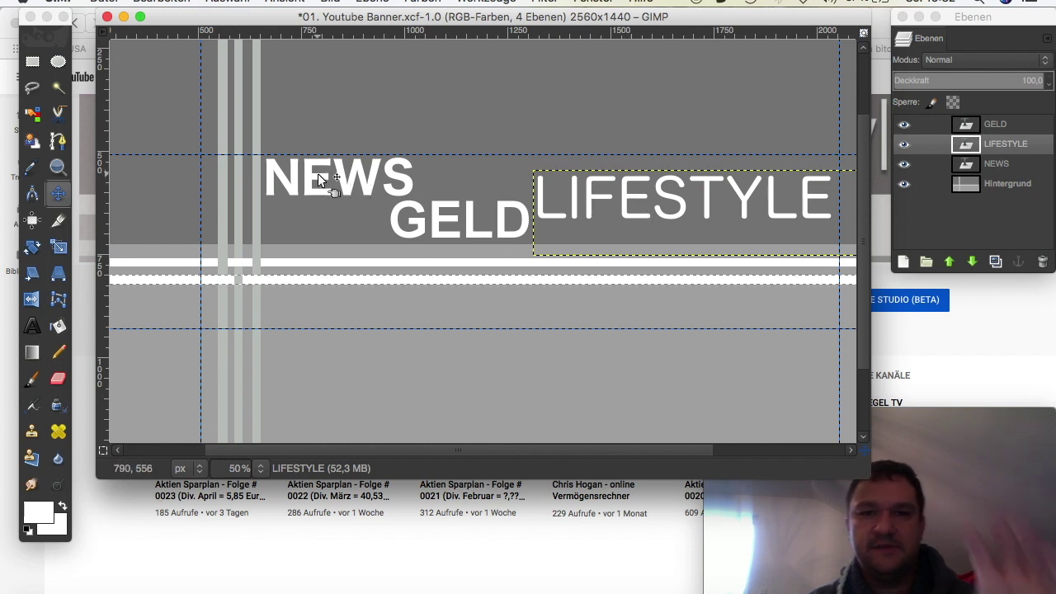
Try repositioning the NEWS layer, leaving it in place
click(997, 163)
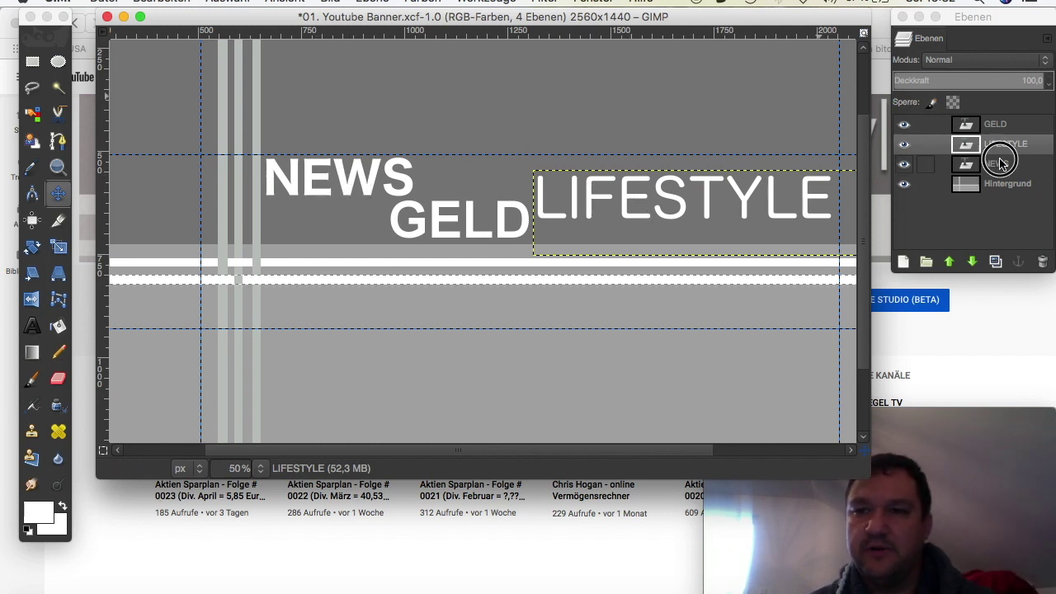
click(341, 172)
drag(342, 171, 343, 183)
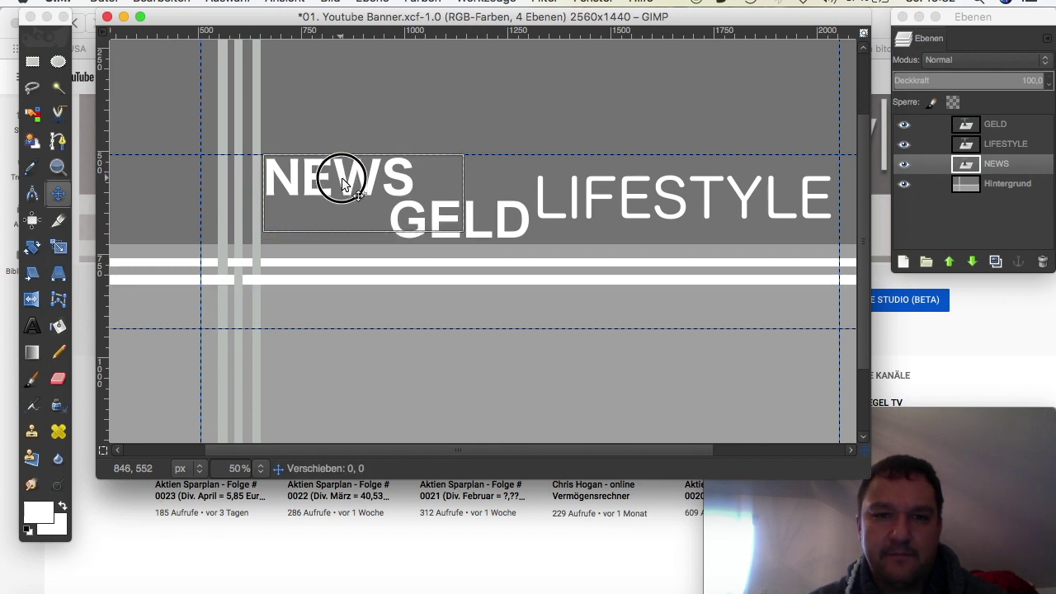
click(342, 177)
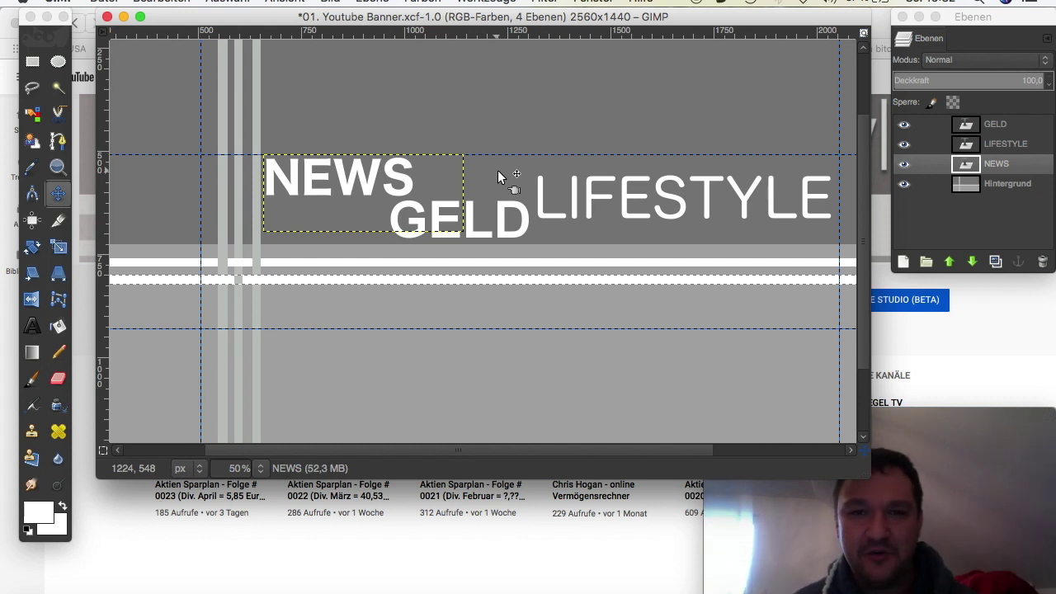
Save the banner project and start exporting it as 01. Youtube Banner UPLOAD.jpg
click(104, 2)
click(117, 136)
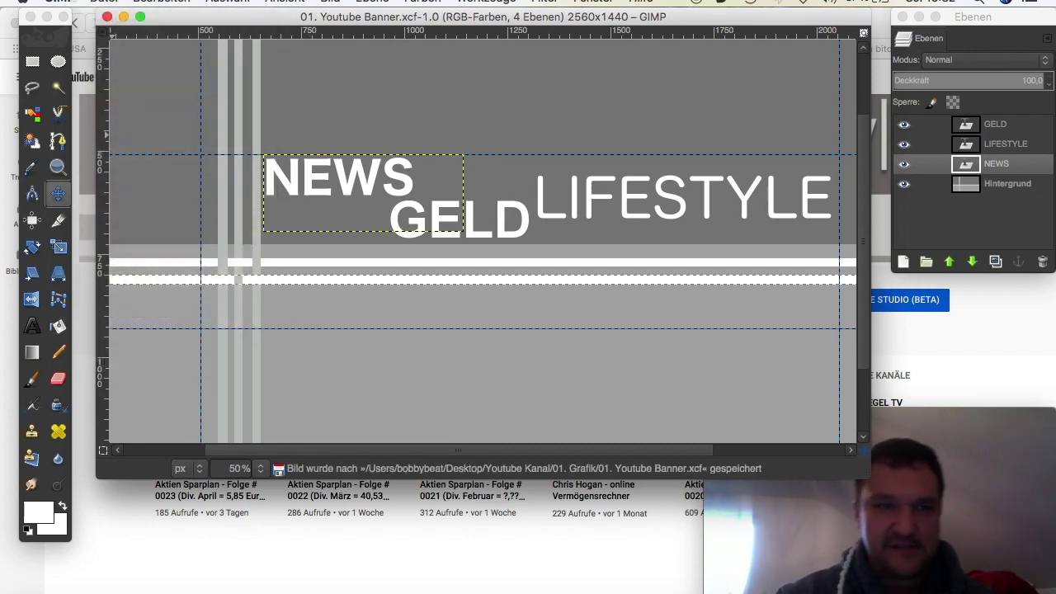
click(103, 2)
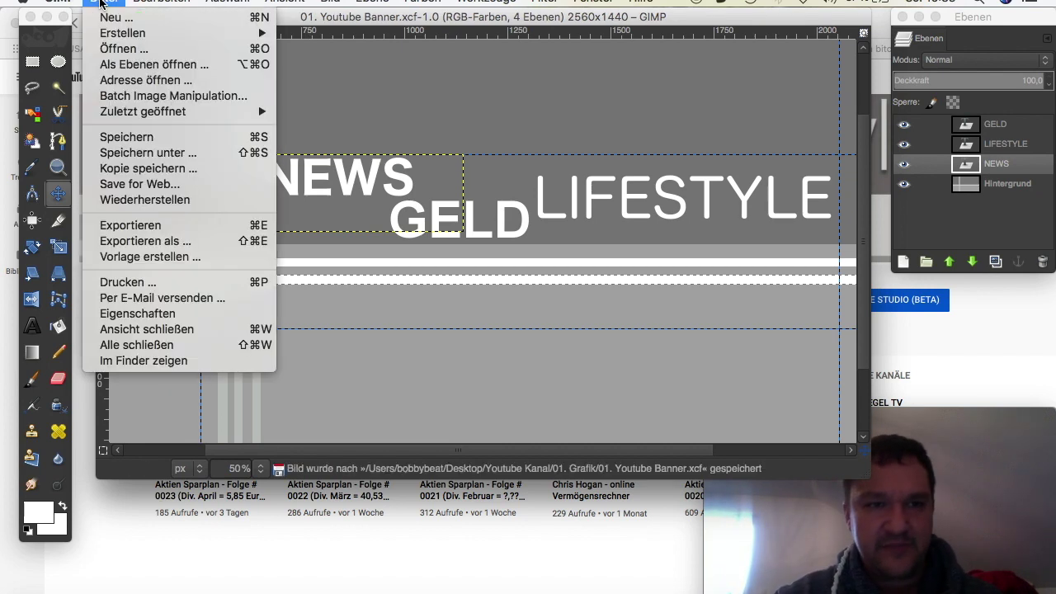
click(154, 240)
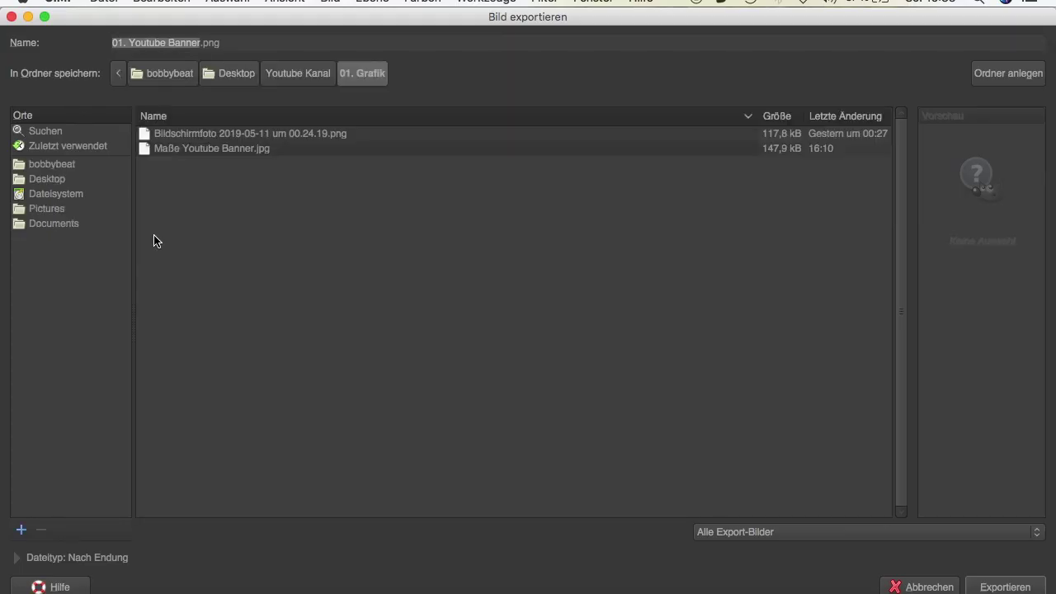
click(201, 43)
text(UPLOAD)
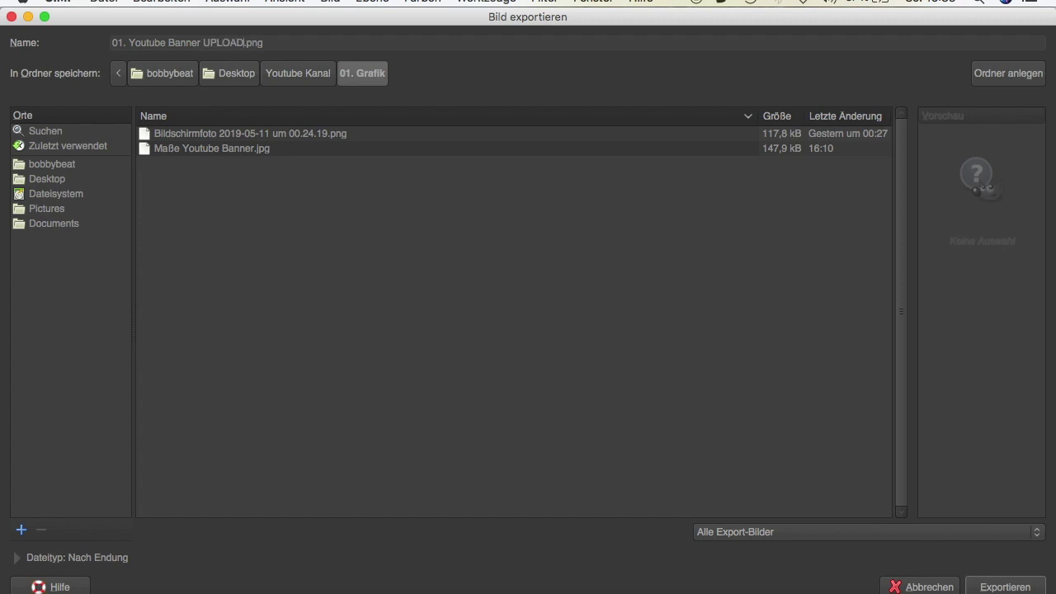
Export the banner as a JPEG-Bild file at quality 100
click(90, 557)
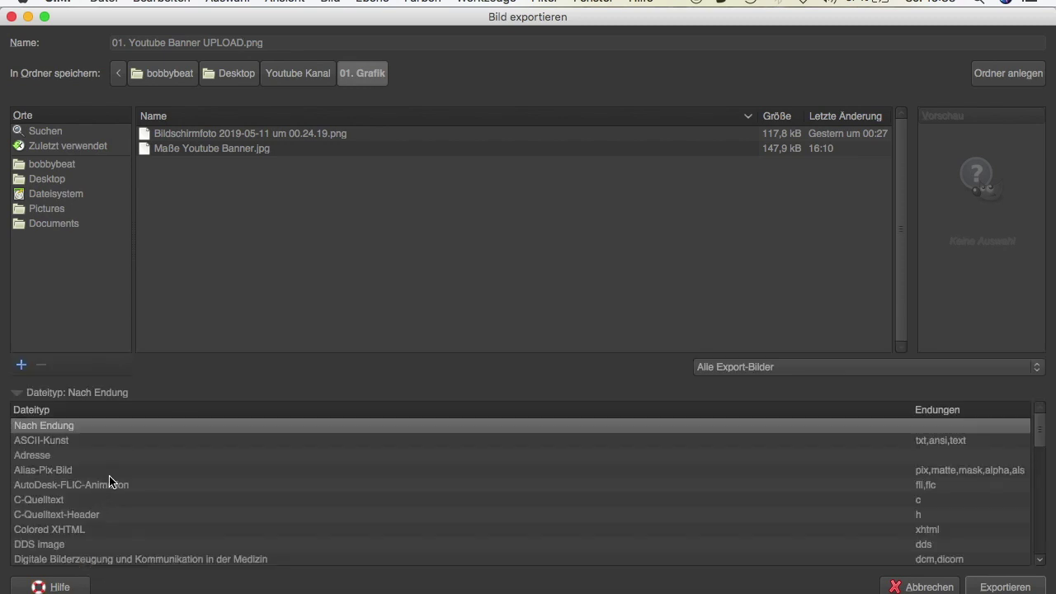
scroll(110, 481, down, 2)
scroll(110, 481, down, 2)
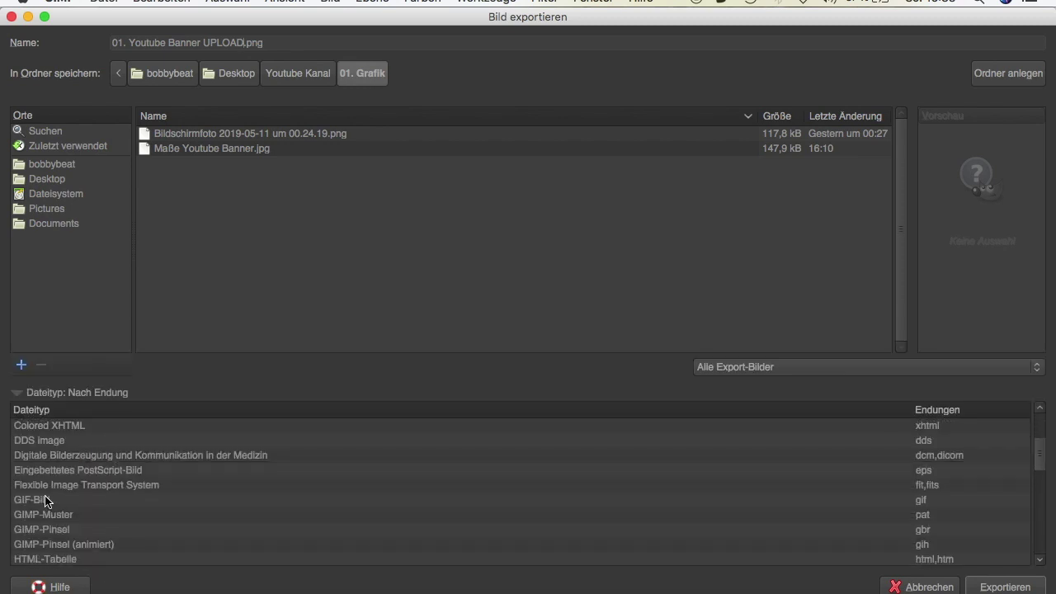
scroll(118, 507, down, 3)
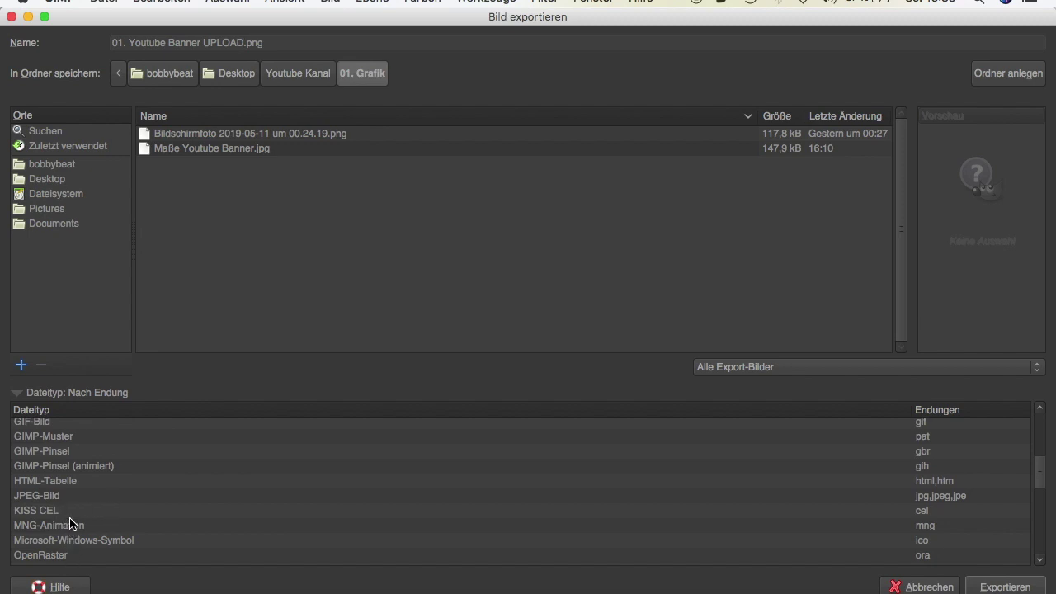
click(60, 498)
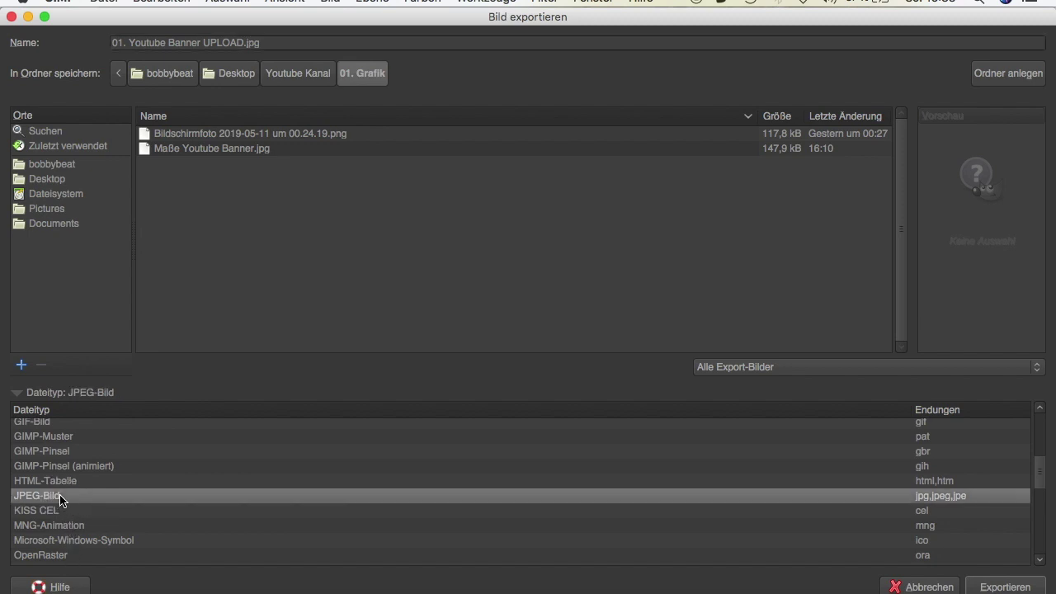
click(1003, 588)
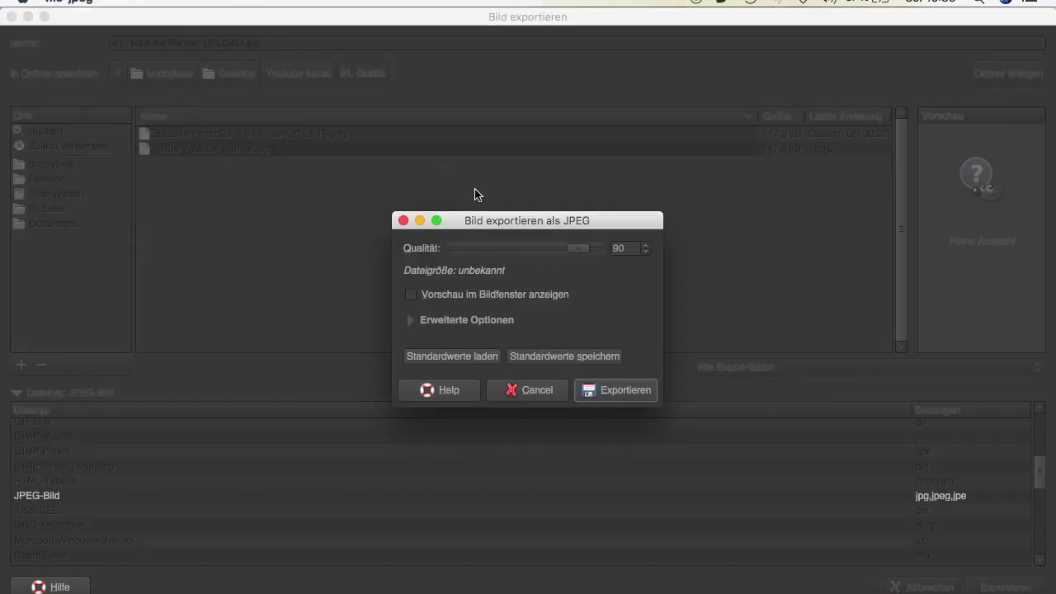
drag(580, 251, 645, 254)
click(626, 391)
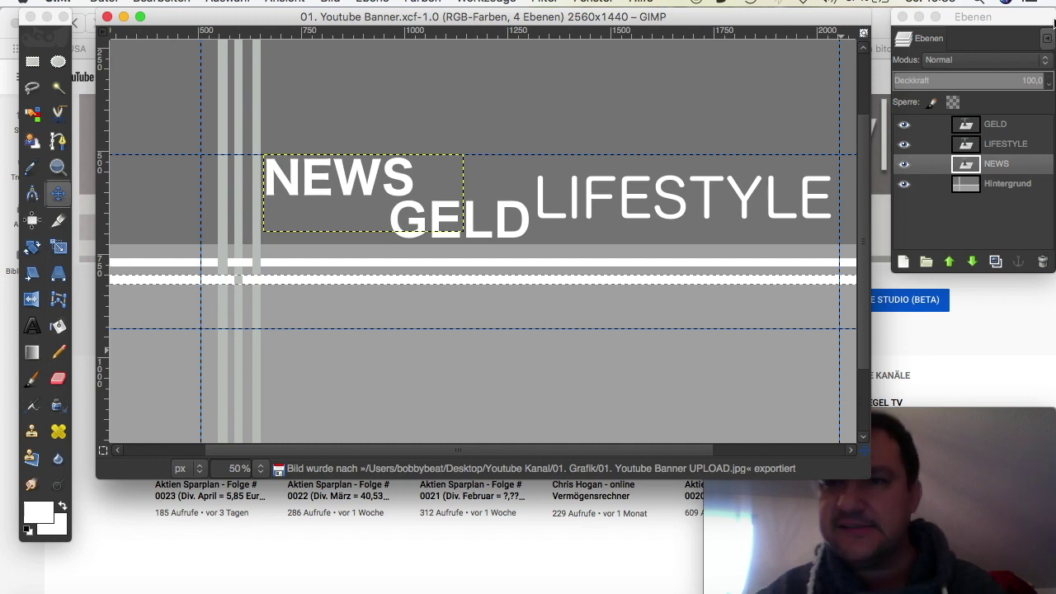
click(959, 4)
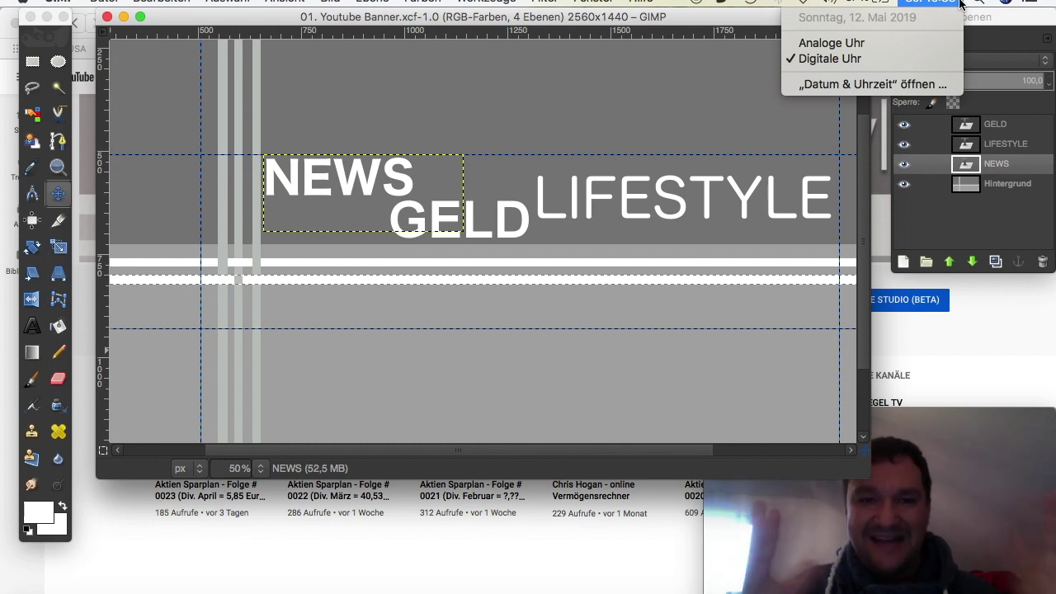
Turn Wi-Fi on, save the GIMP banner project, and switch to YouTube in Safari
click(805, 3)
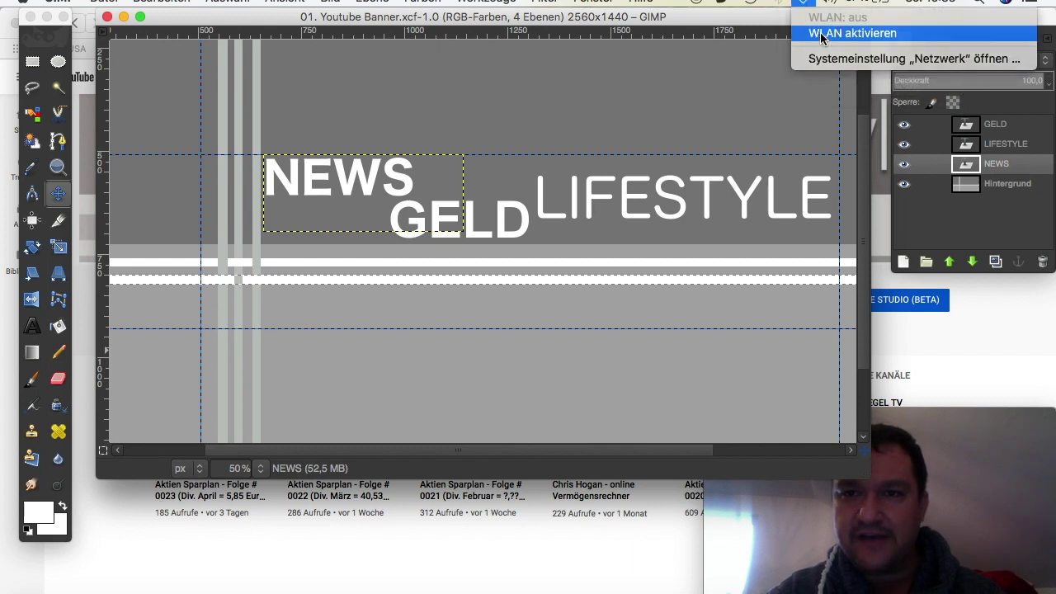
click(821, 33)
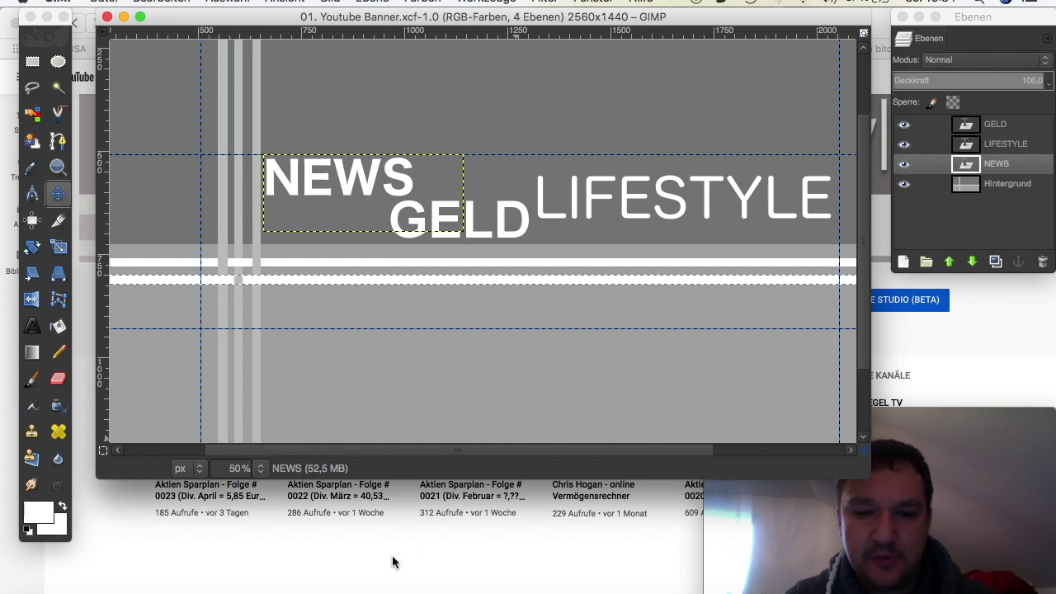
click(105, 2)
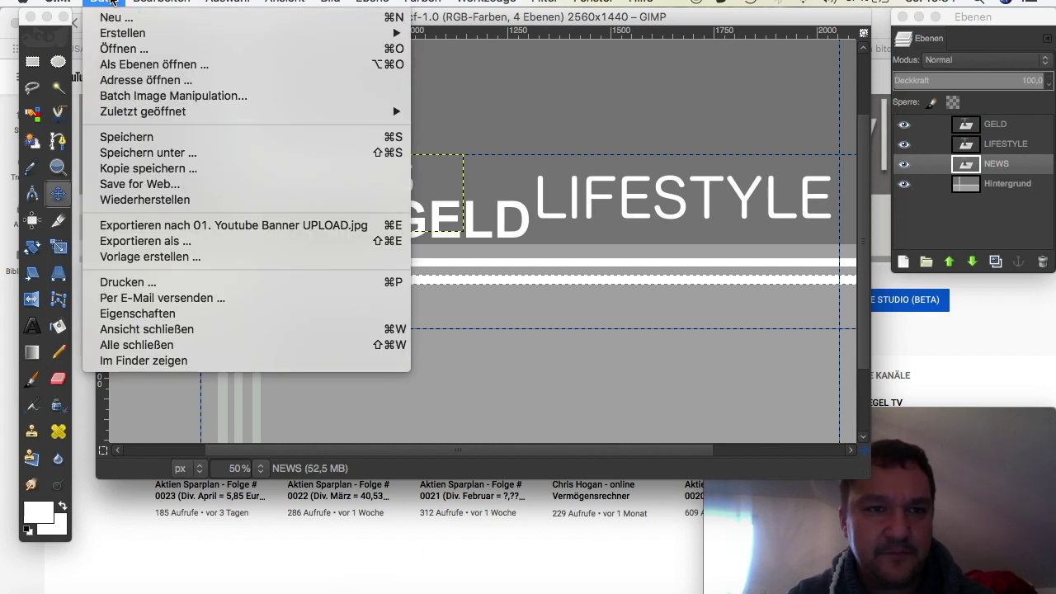
click(131, 137)
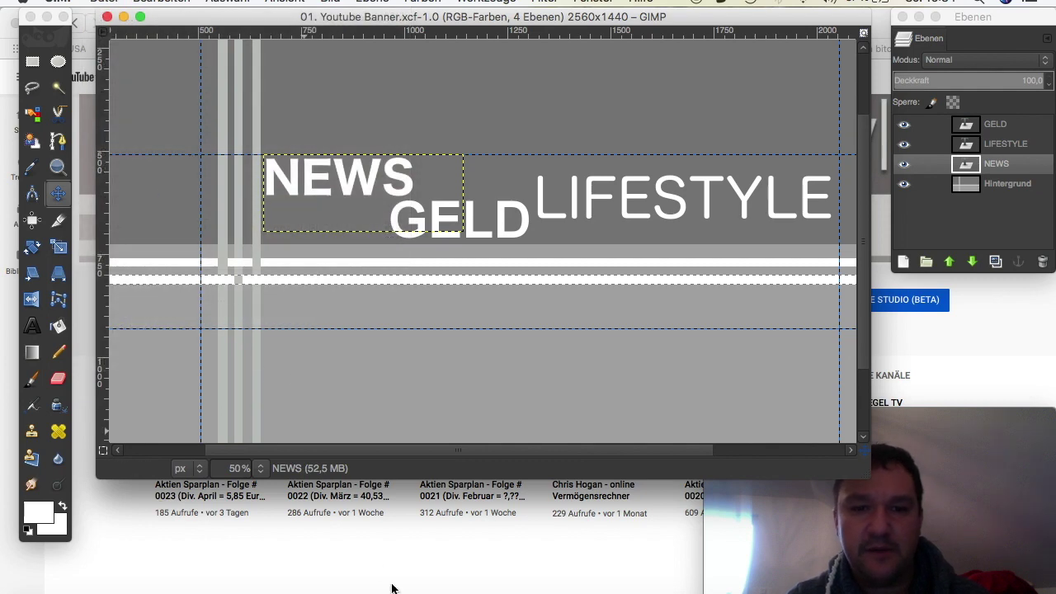
key(super+Tab)
key(super+Tab)
key(super+Tab)
key(super+Tab)
key(super+Tab)
key(super+Tab)
key(super+Tab)
key(super+Tab)
key(super+Tab)
key(super+Tab)
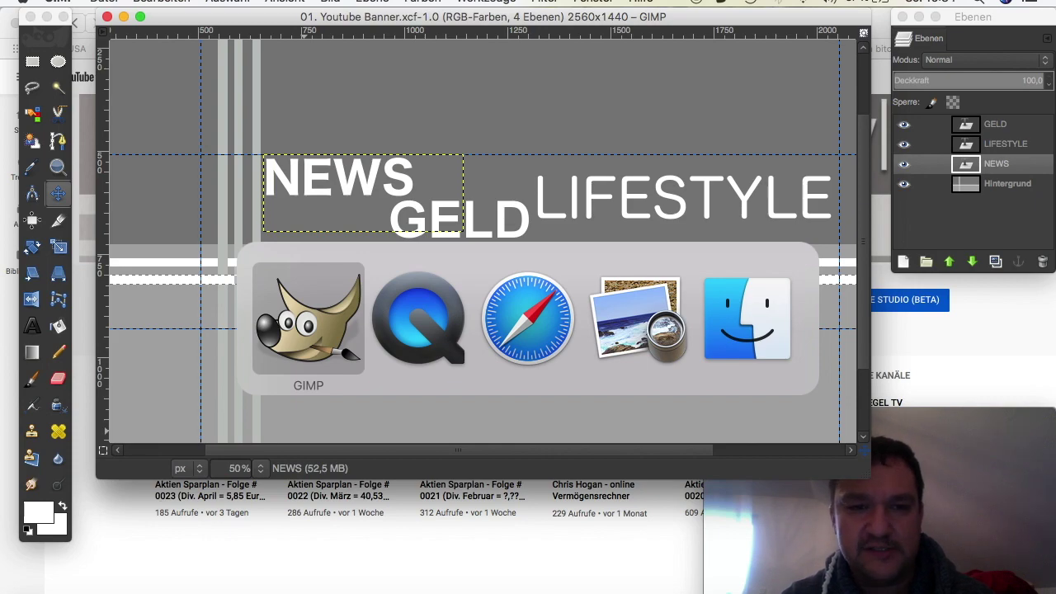
key(super+Tab)
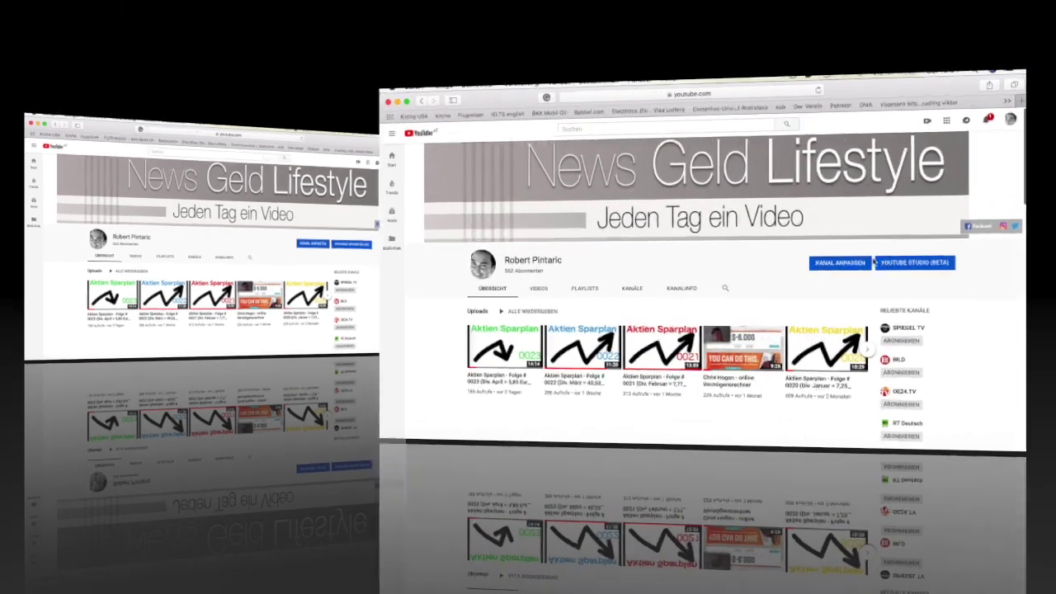
mouse_move(1033, 129)
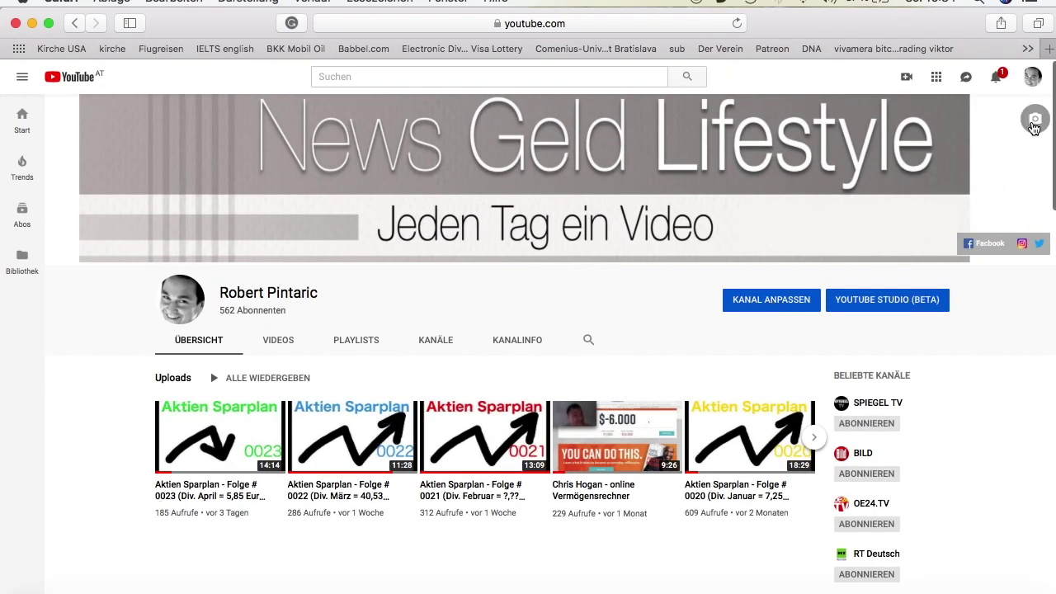
Open channel art upload via KANAL ANPASSEN and pick 01. Youtube Banner UPLOAD.jpg from 01. Grafik
click(780, 301)
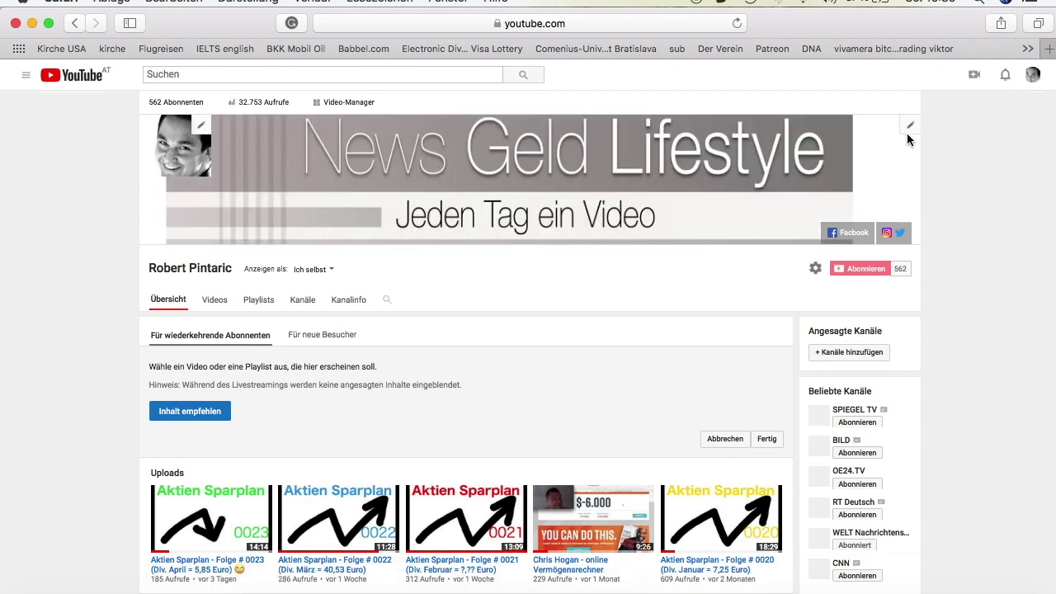
click(910, 132)
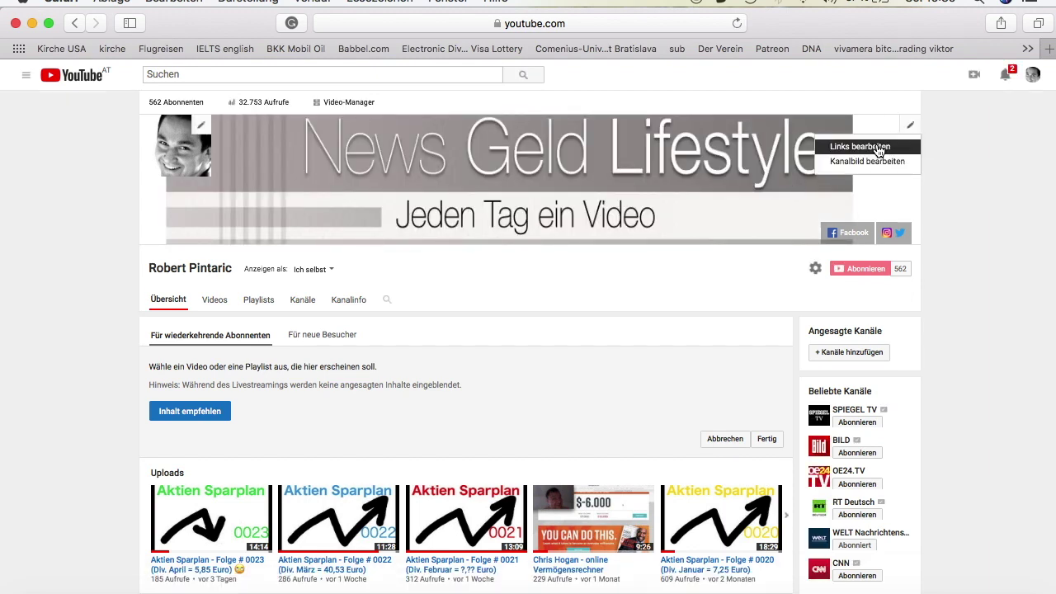
click(879, 162)
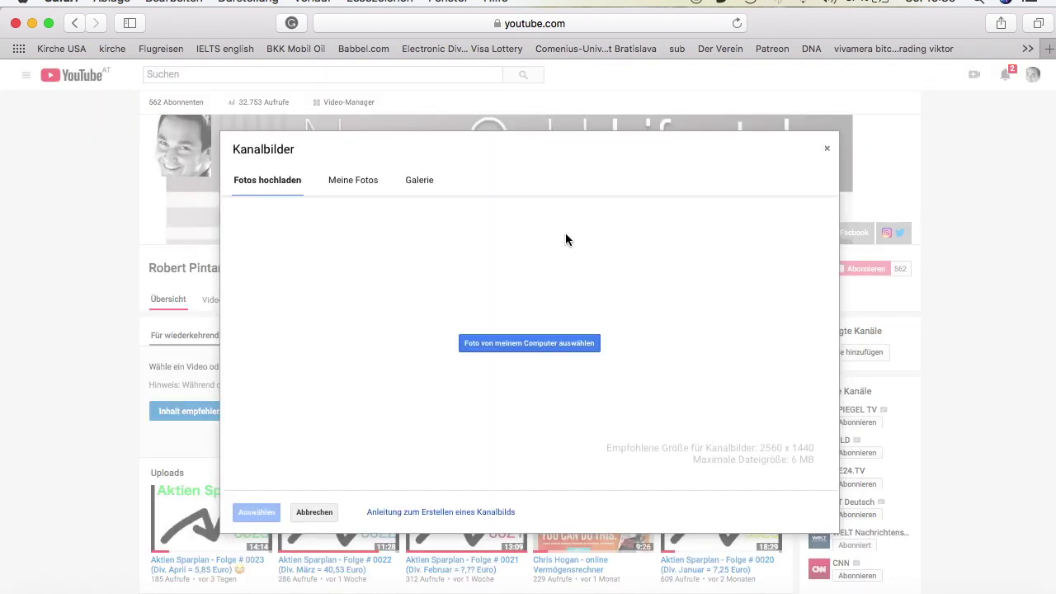
click(512, 365)
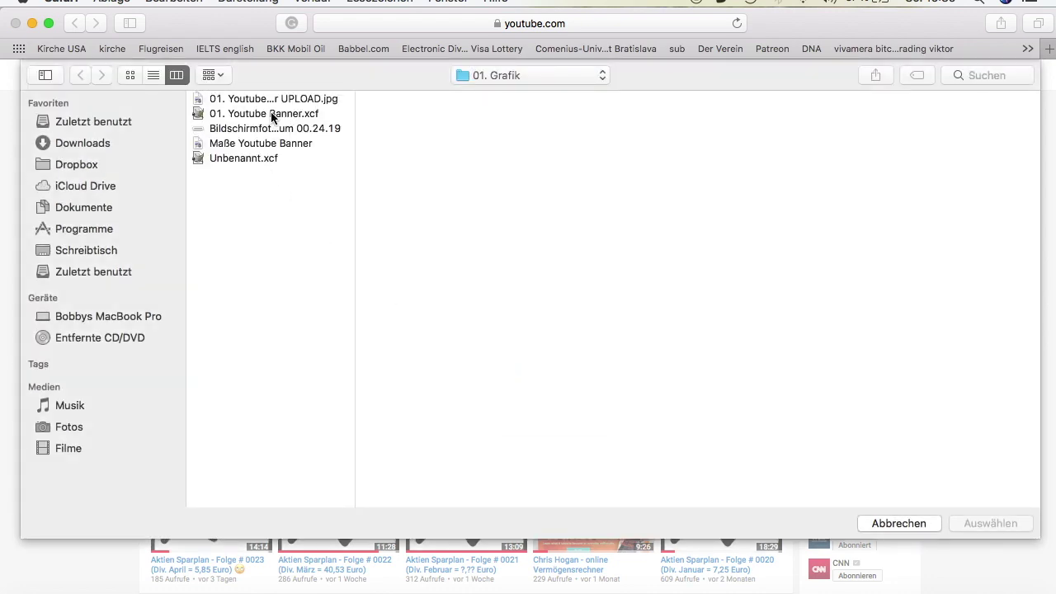
click(277, 100)
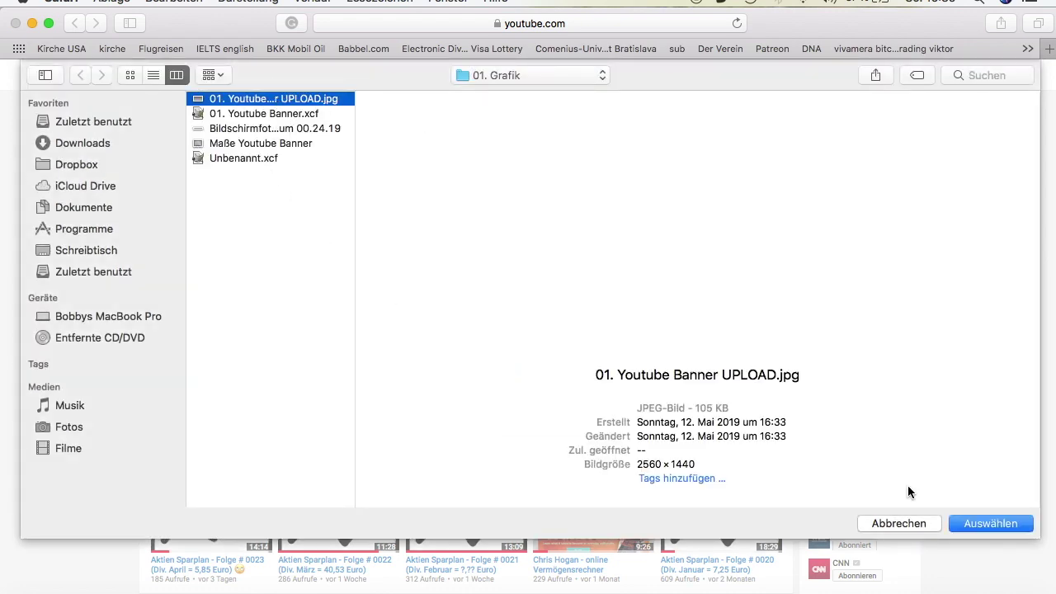
Upload the UPLOAD.jpg banner, review crop and previews, enable Automatische Optimierung, and apply it
click(977, 524)
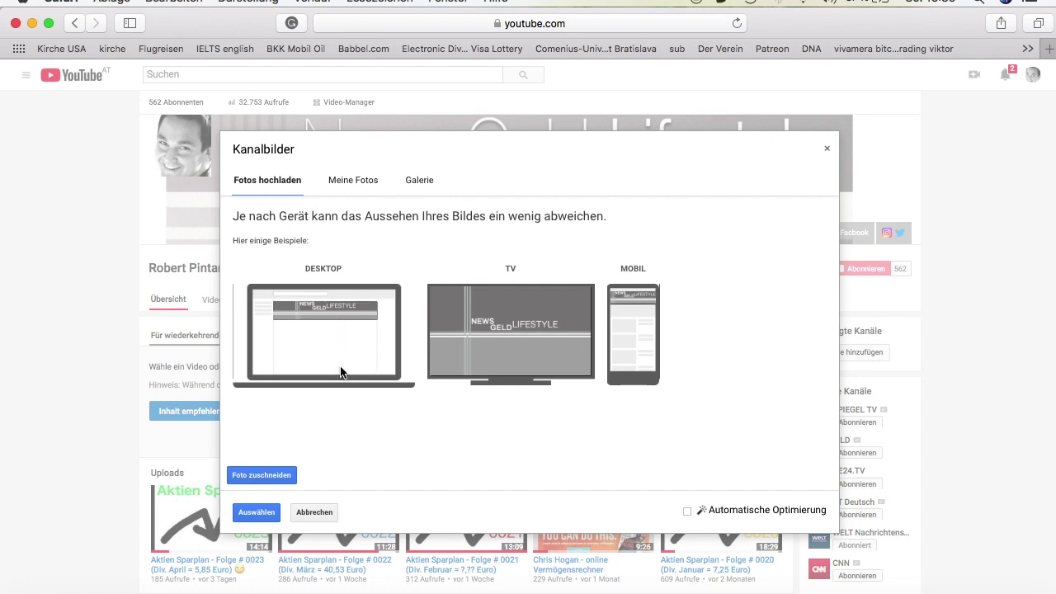
click(272, 476)
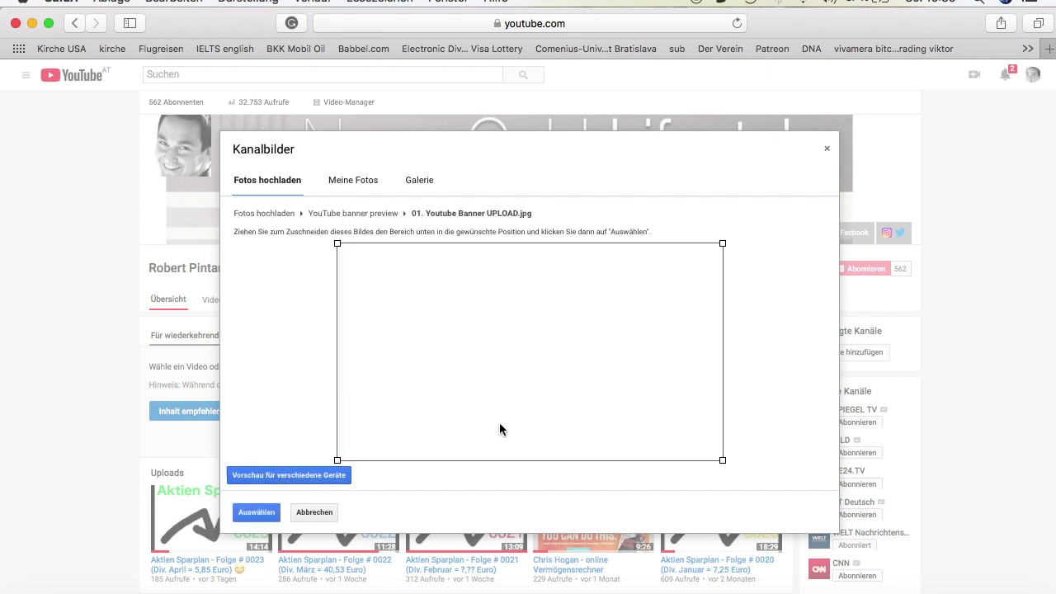
drag(569, 374, 570, 379)
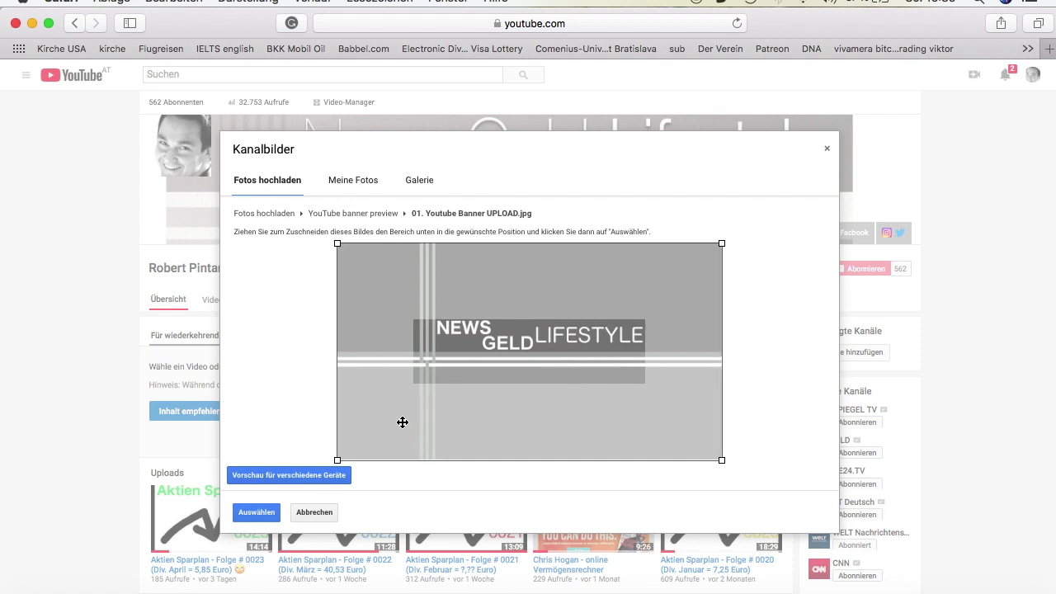
click(310, 476)
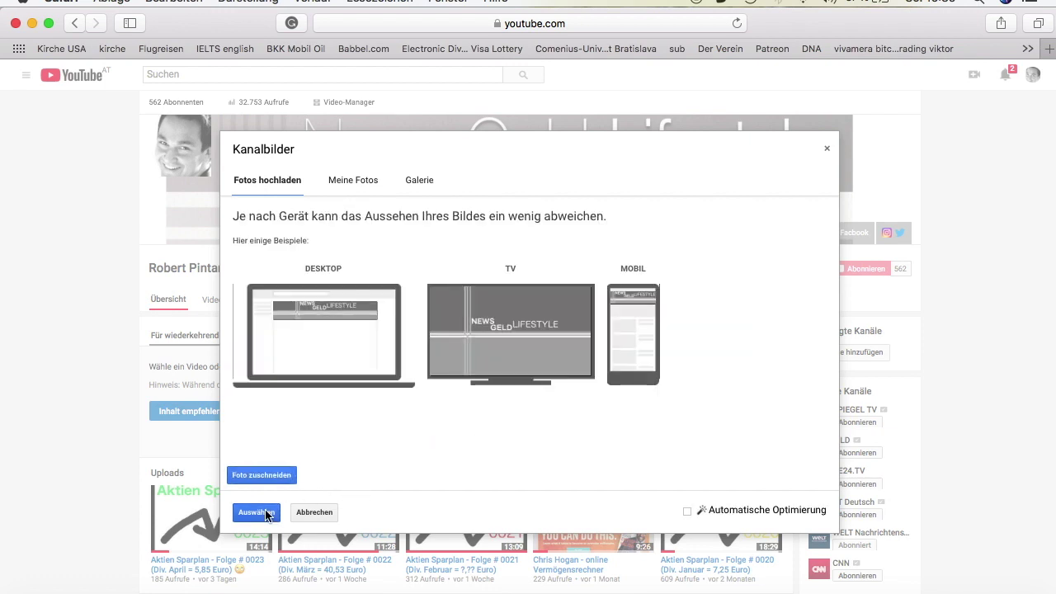
click(685, 512)
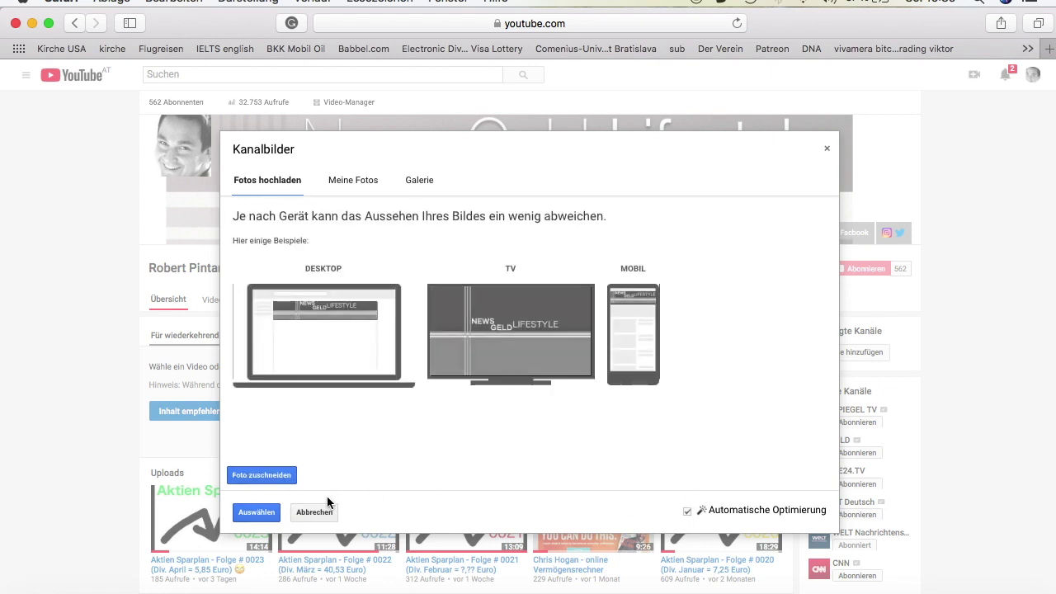
click(260, 513)
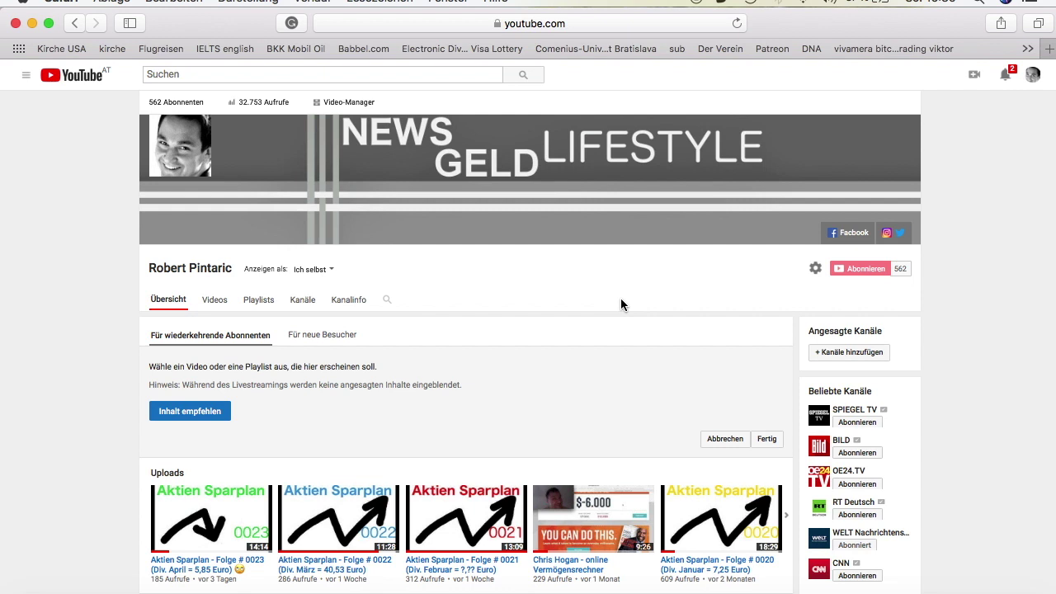
Show the QuickTime Videoaufnahme window and enlarge it to fill most of the screen
click(575, 591)
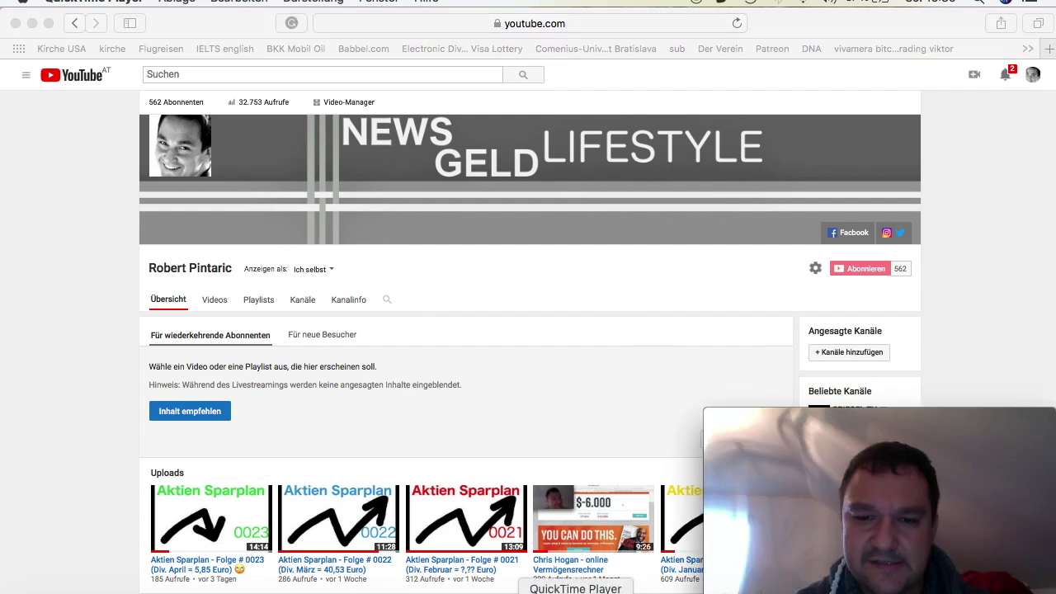
drag(773, 416, 345, 318)
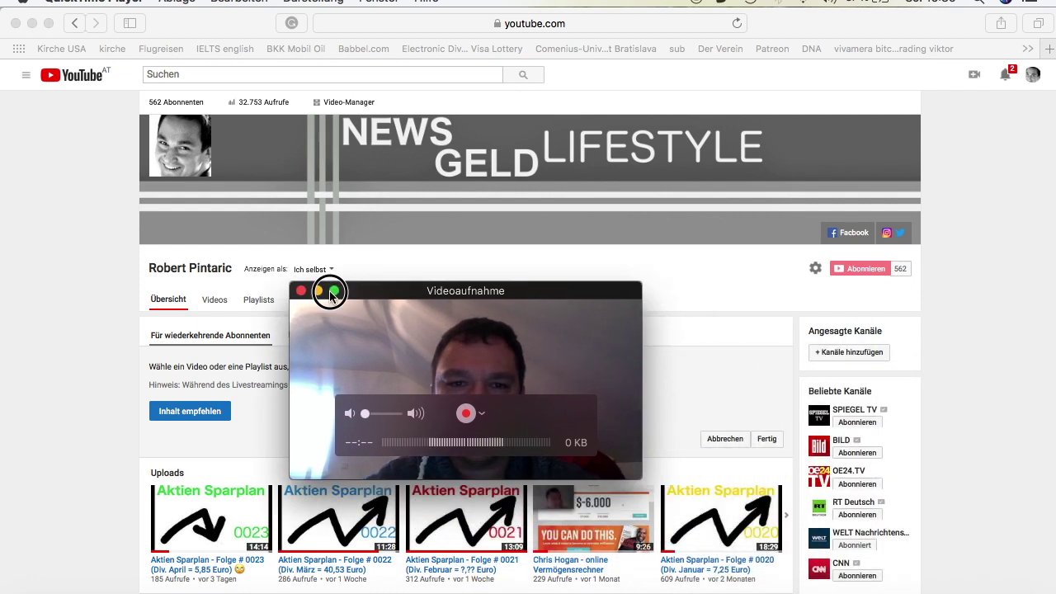
drag(610, 476, 963, 522)
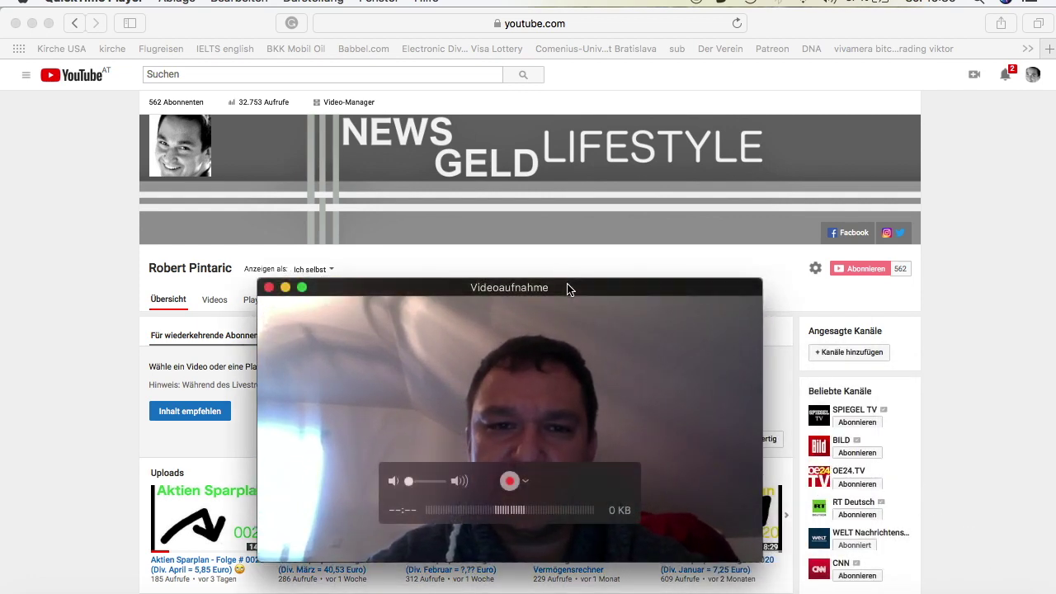
drag(568, 288, 528, 264)
drag(721, 537, 761, 561)
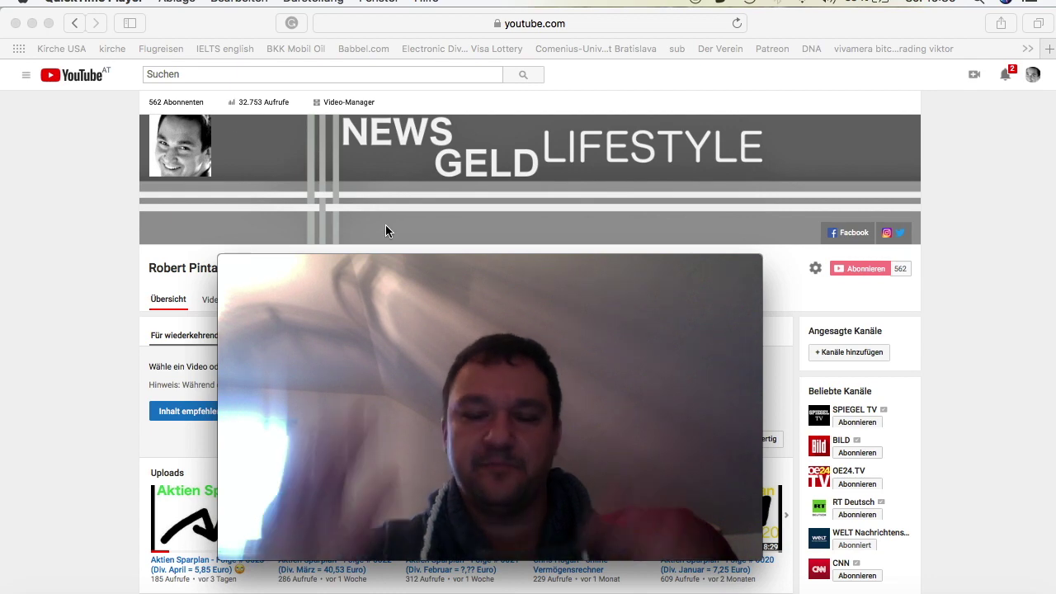
mouse_move(401, 262)
drag(401, 261, 306, 83)
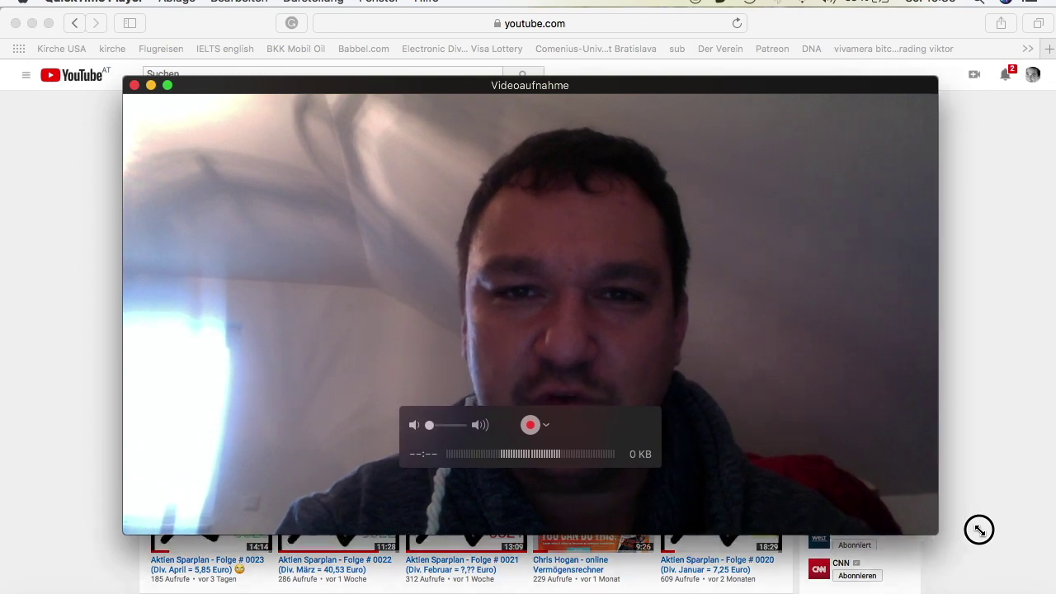
drag(664, 377, 980, 531)
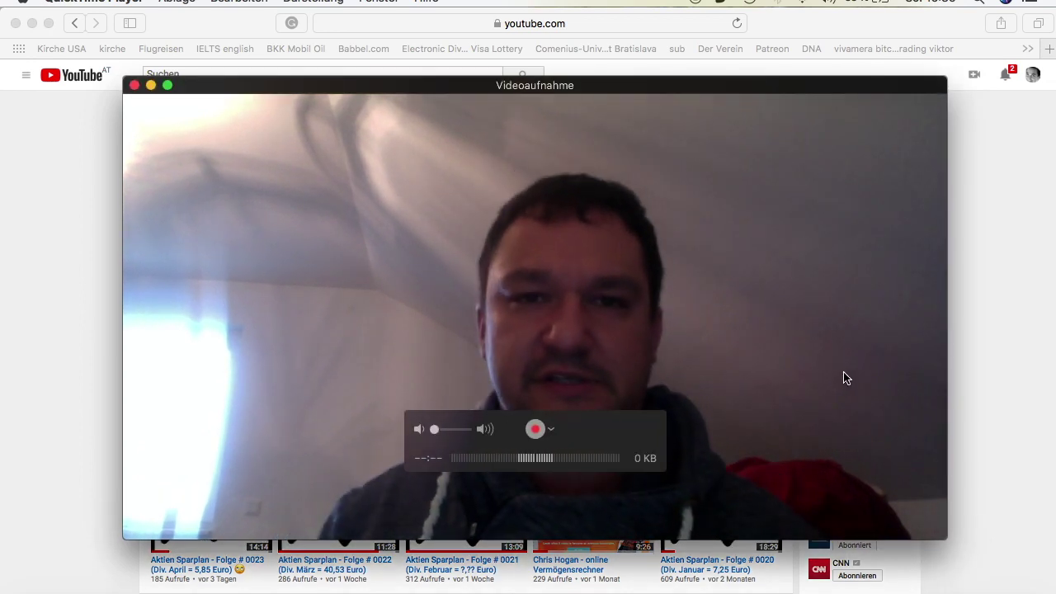